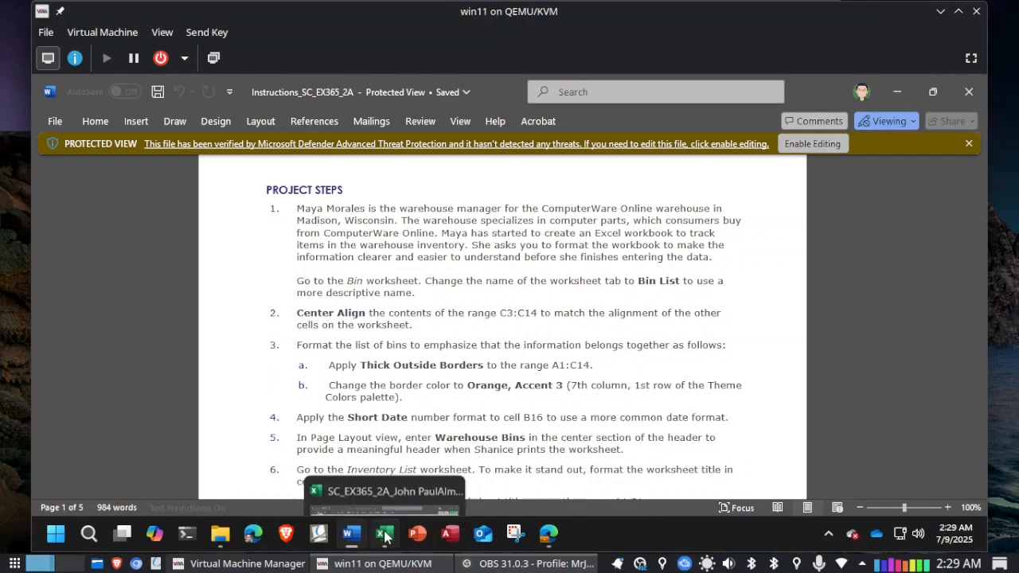
Step: Check the first project step in the Word instructions and rename the Bin worksheet to Bin List in the Excel workbook
click(384, 533)
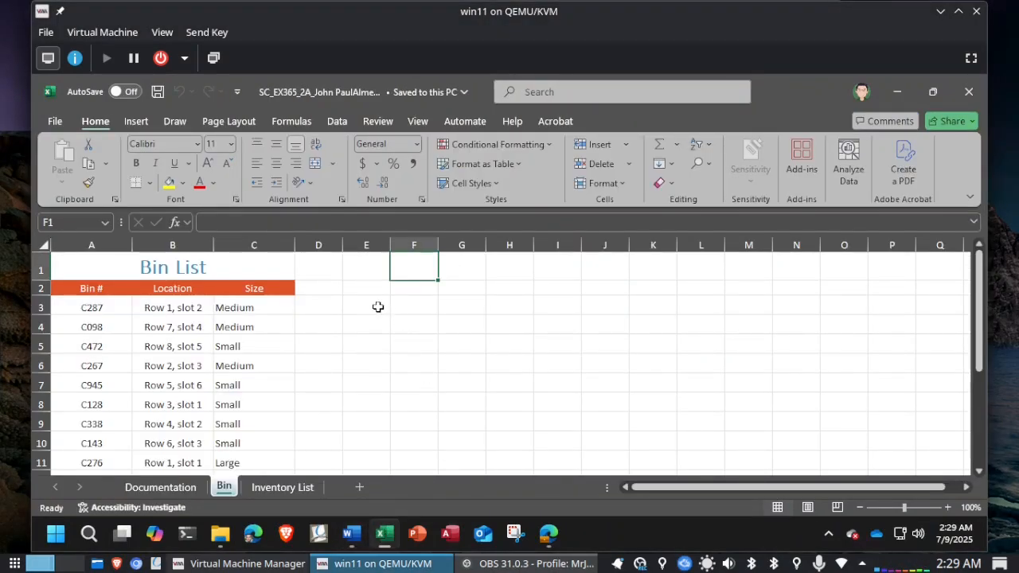
click(353, 535)
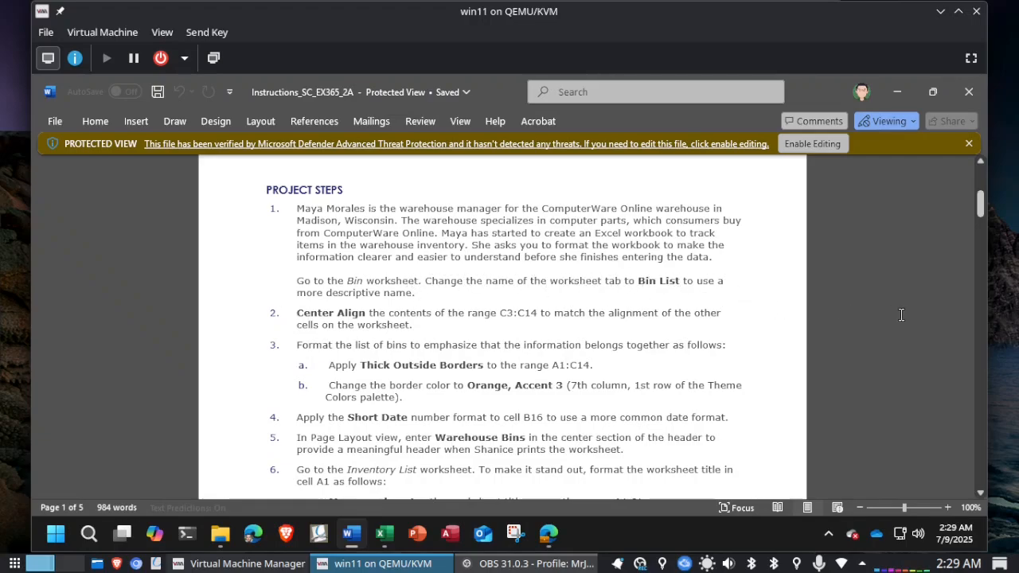
key(alt+Tab)
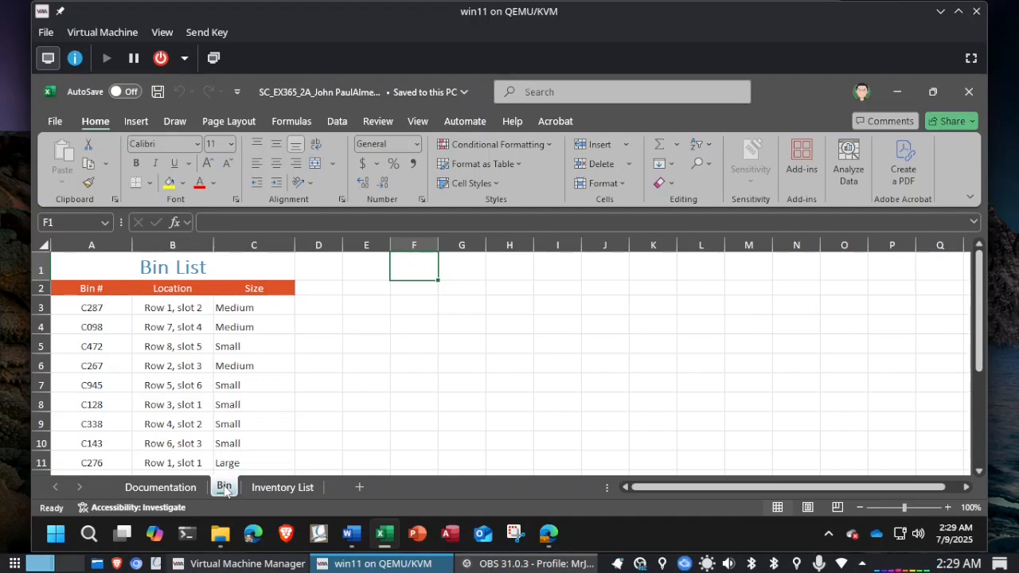
right_click(226, 490)
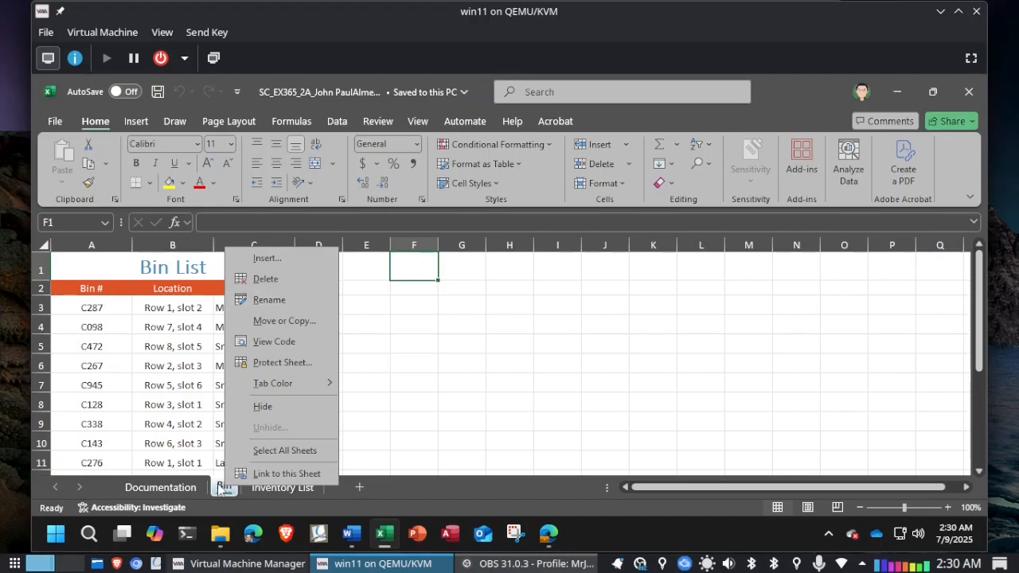
click(221, 489)
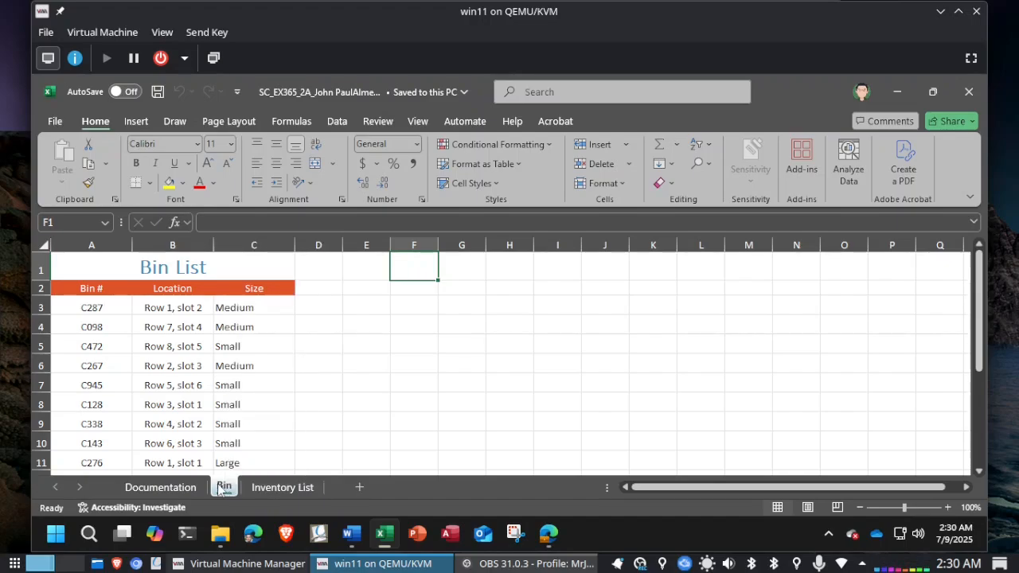
double_click(222, 487)
key(Right)
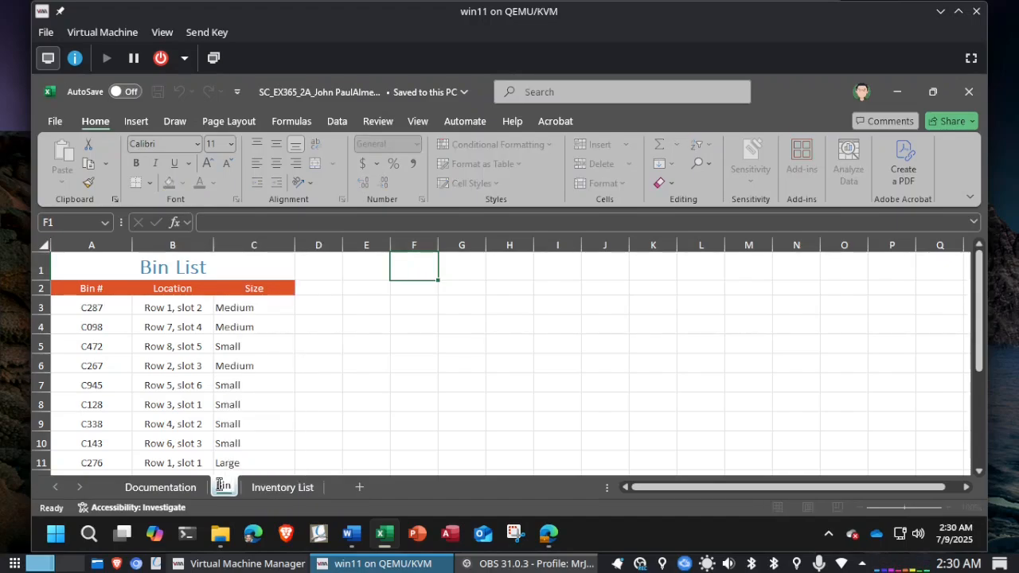
text(List)
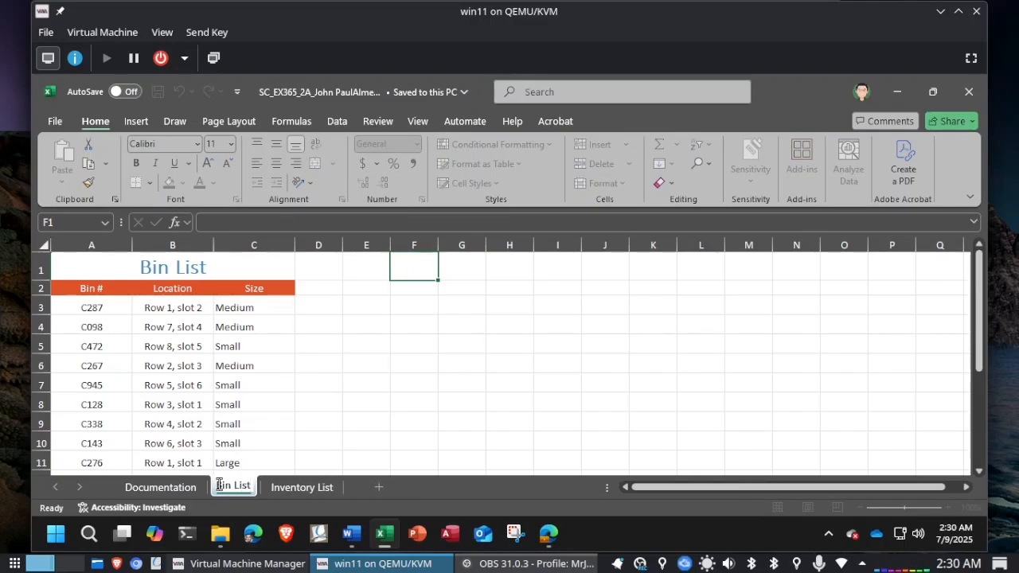
key(Return)
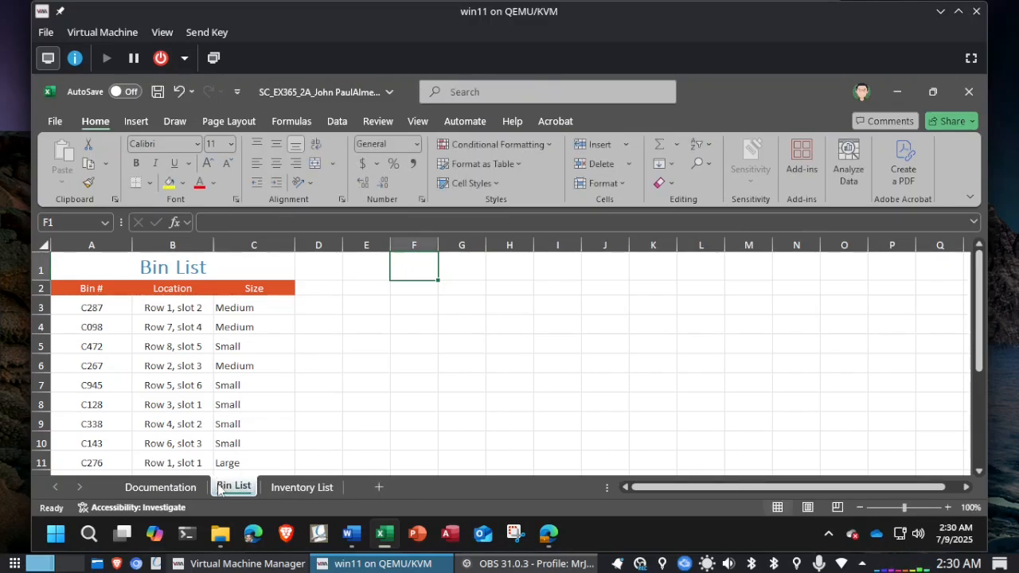
Step: Check the alignment instruction in Word and center align the contents of C3:C14 on the Bin List worksheet in Excel
key(alt+Tab)
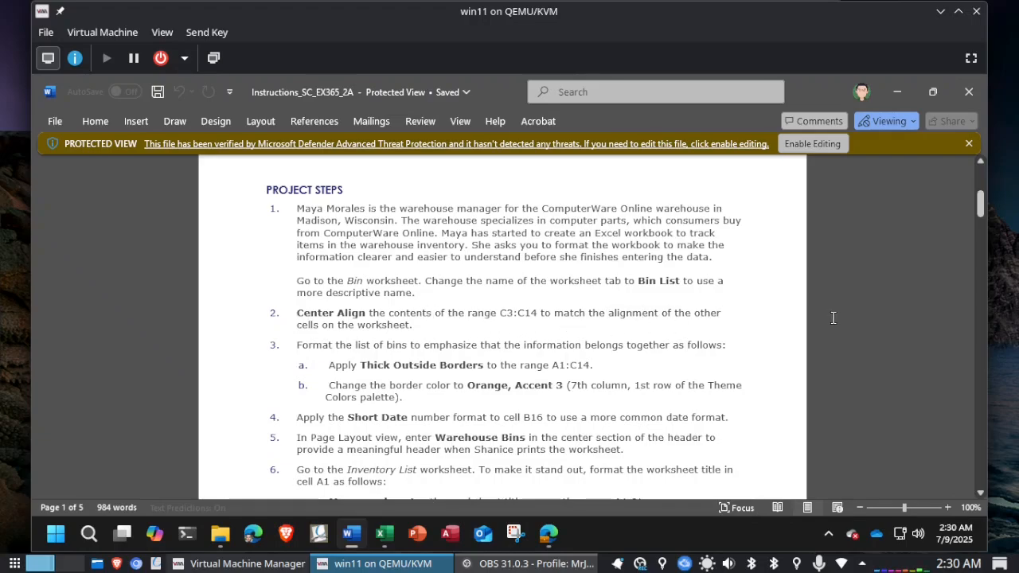
key(alt+Tab)
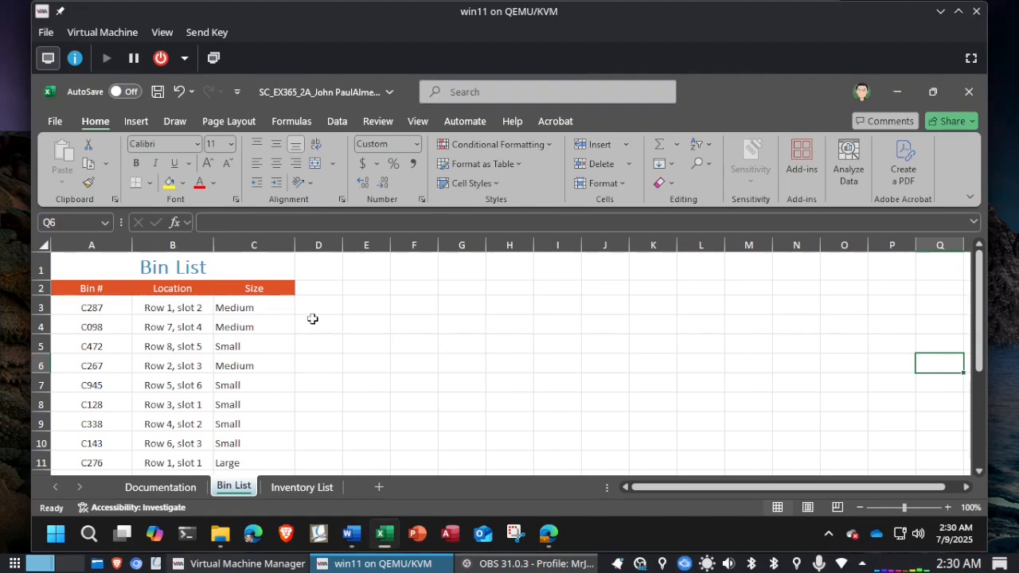
click(75, 222)
text(C3:C14)
key(Return)
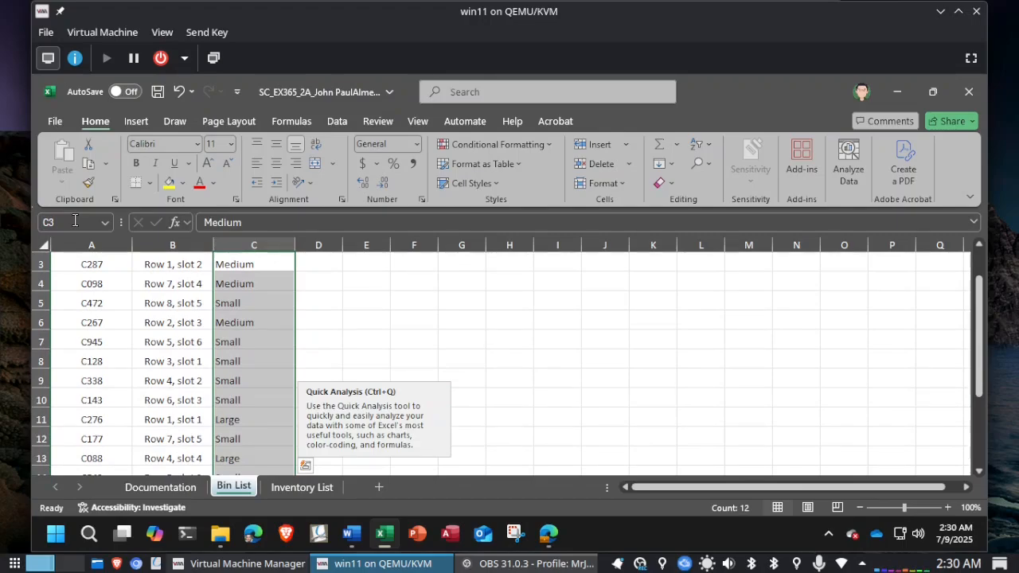
key(alt+Tab)
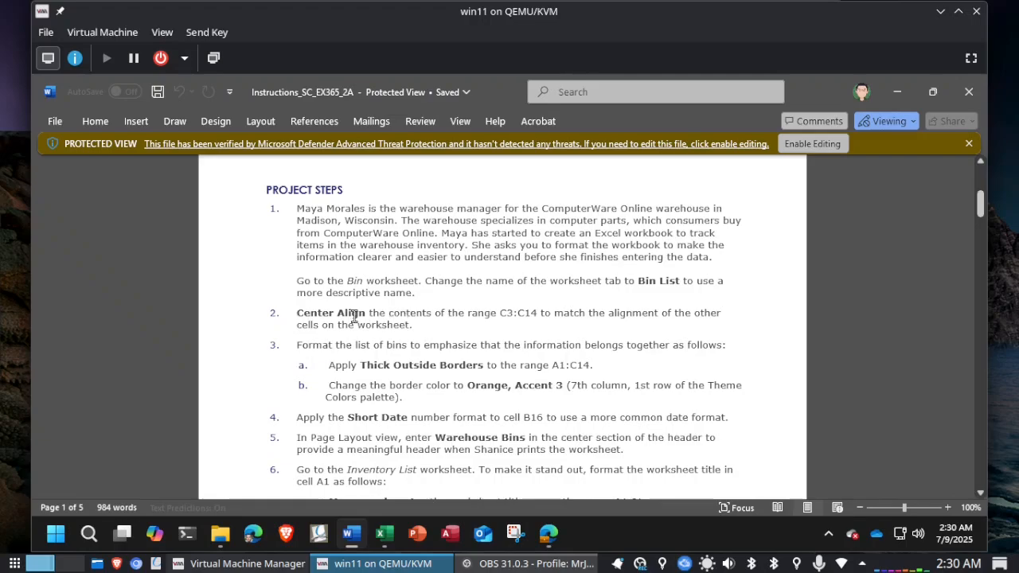
key(alt+Tab)
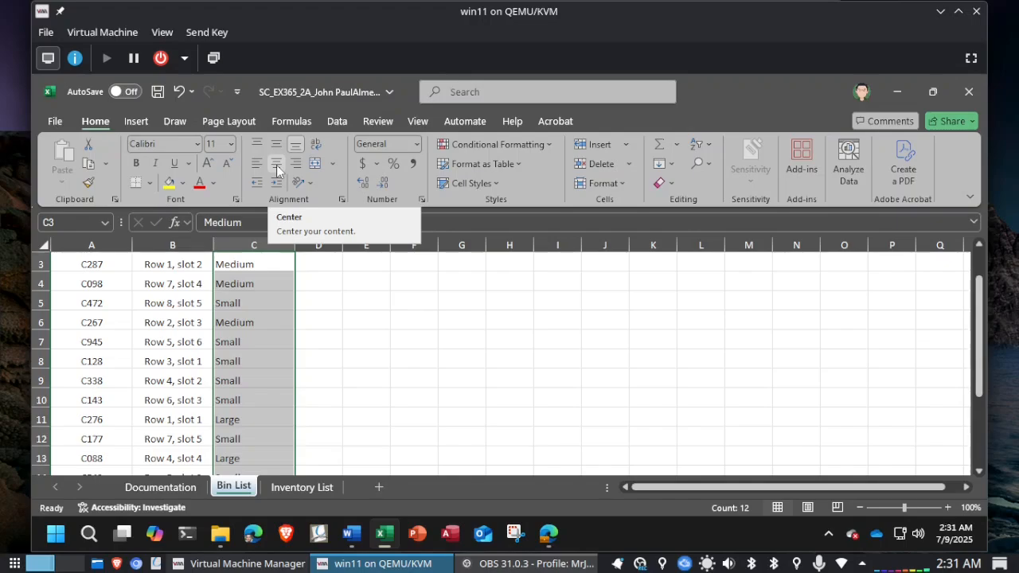
click(276, 165)
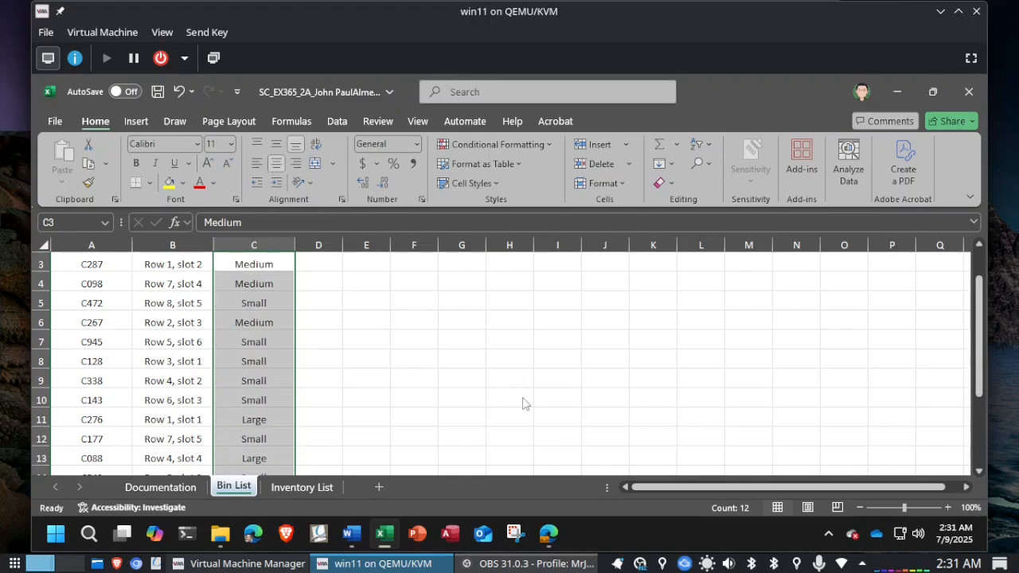
Step: Read the border formatting instructions for the list of bins in the Word document and return to the Excel workbook
key(alt+Tab)
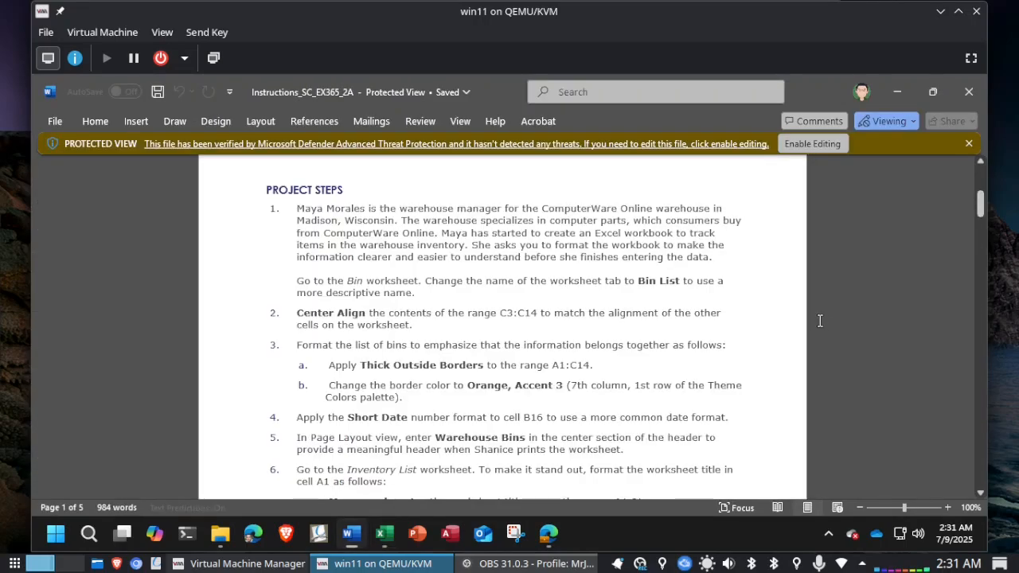
scroll(820, 321, down, 2)
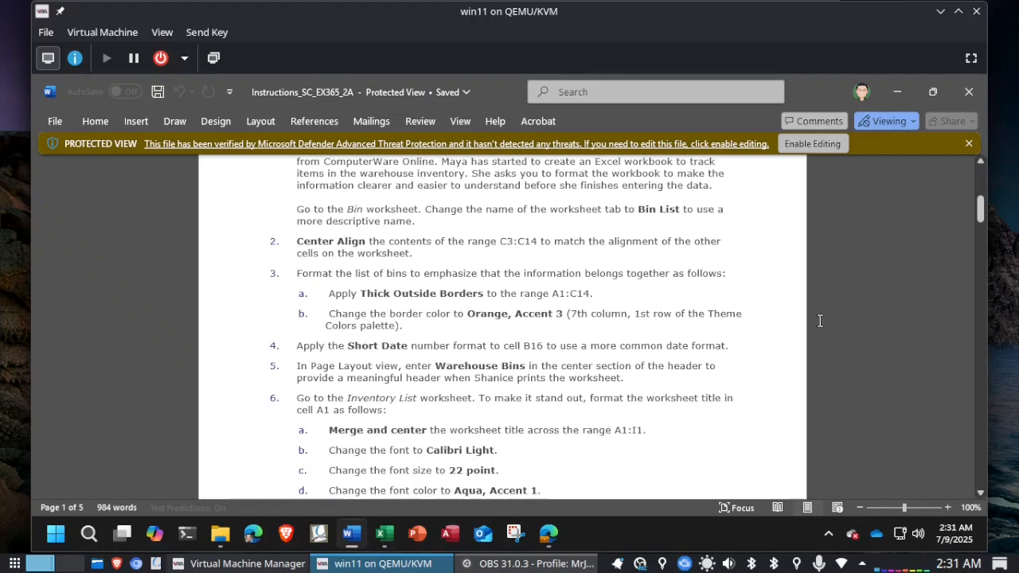
scroll(820, 321, down, 1)
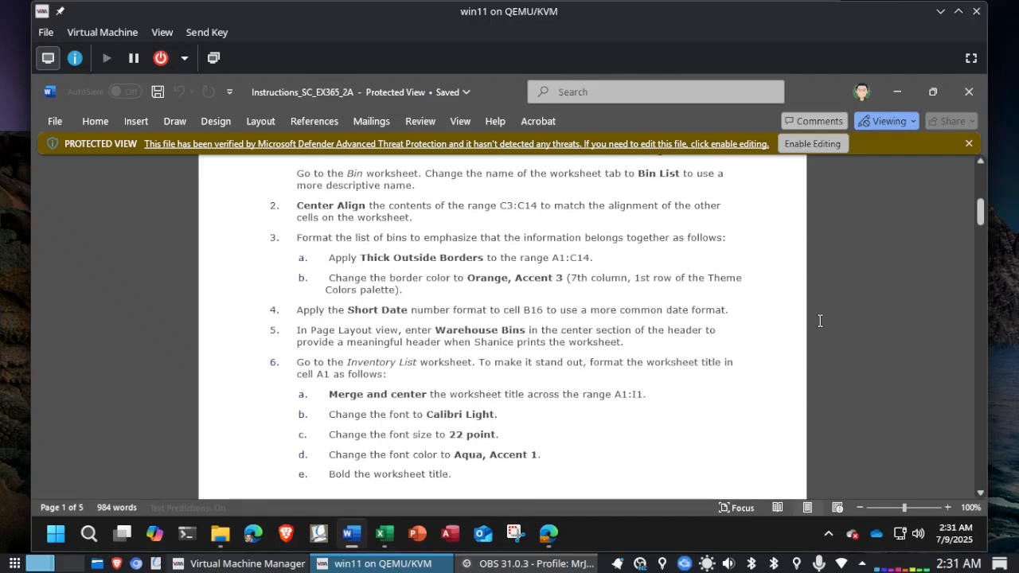
scroll(820, 321, down, 1)
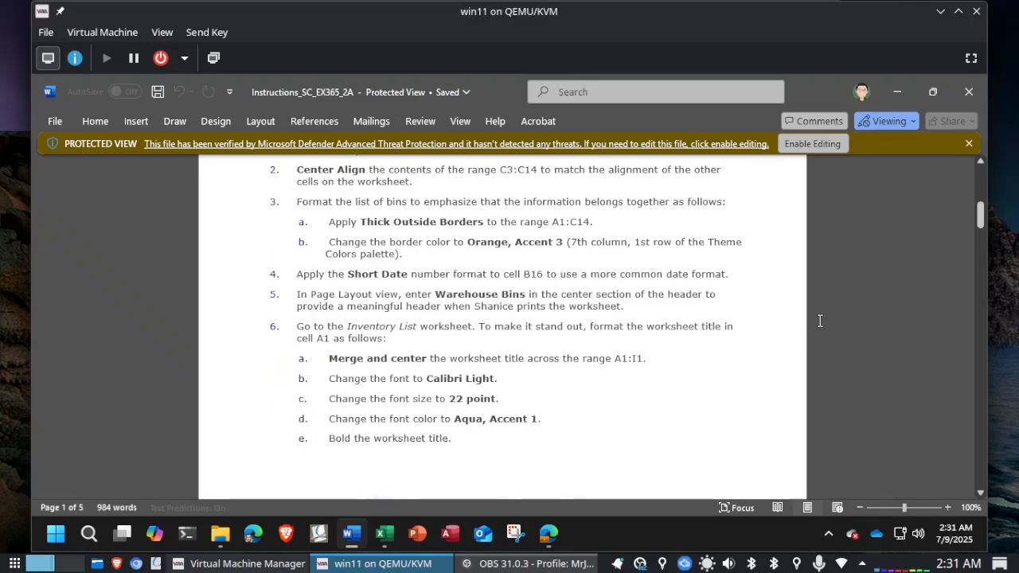
key(alt+Tab)
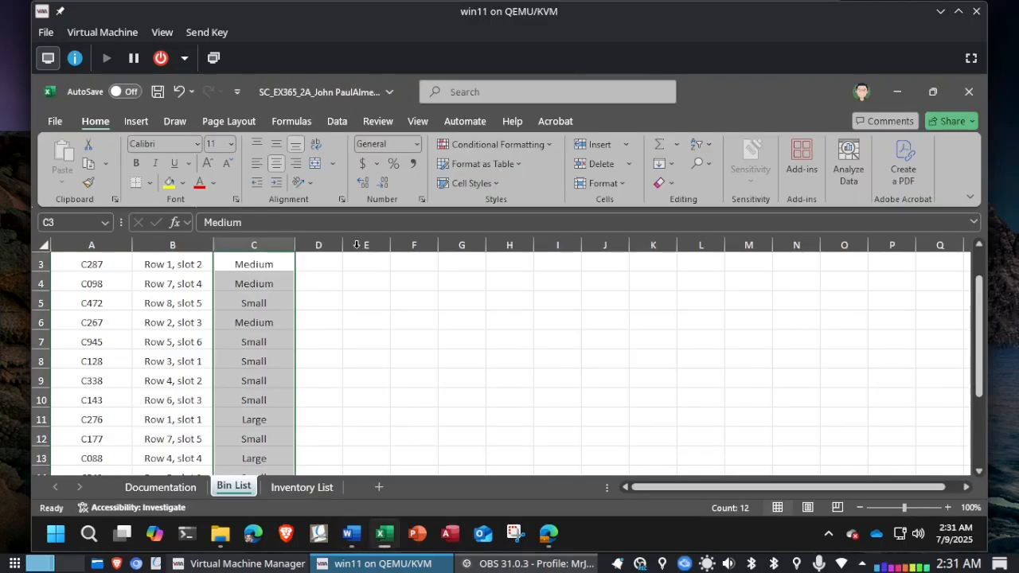
click(68, 221)
text(A1:C14)
key(Return)
click(348, 275)
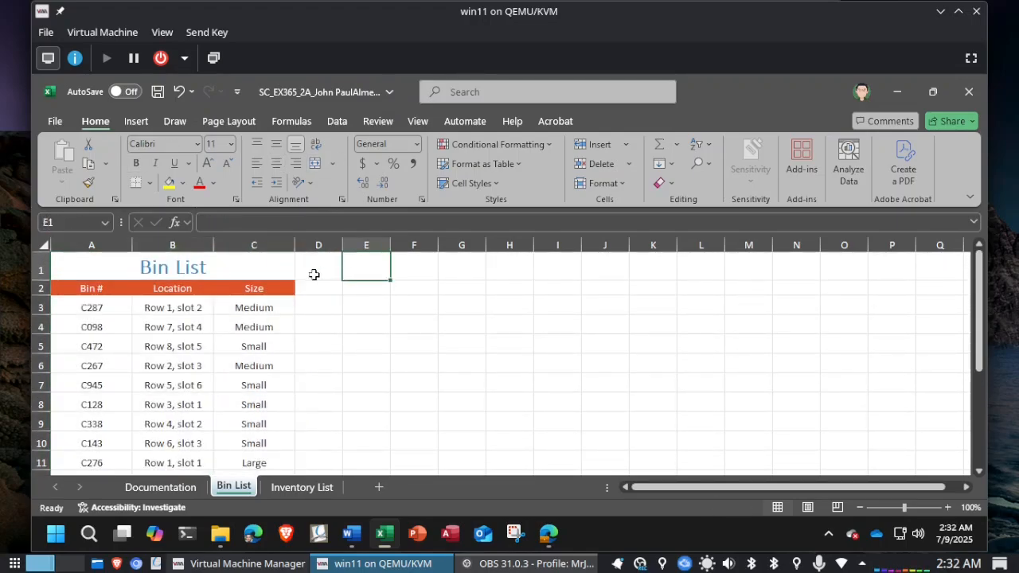
drag(81, 267, 237, 419)
click(340, 327)
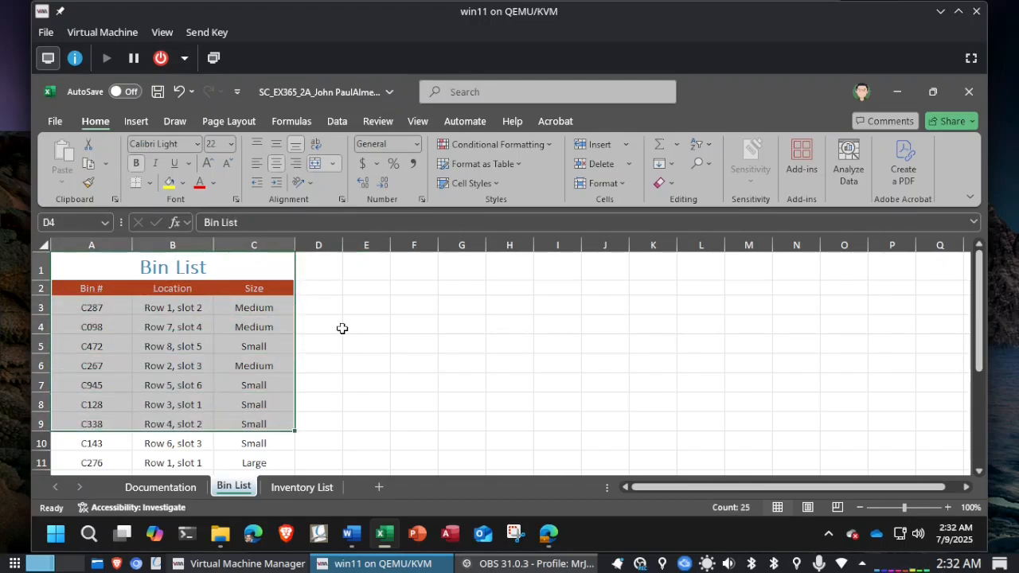
Step: Apply Thick Outside Borders to the range A1:C14 on the Bin List worksheet, checking the border instruction in Word
click(80, 222)
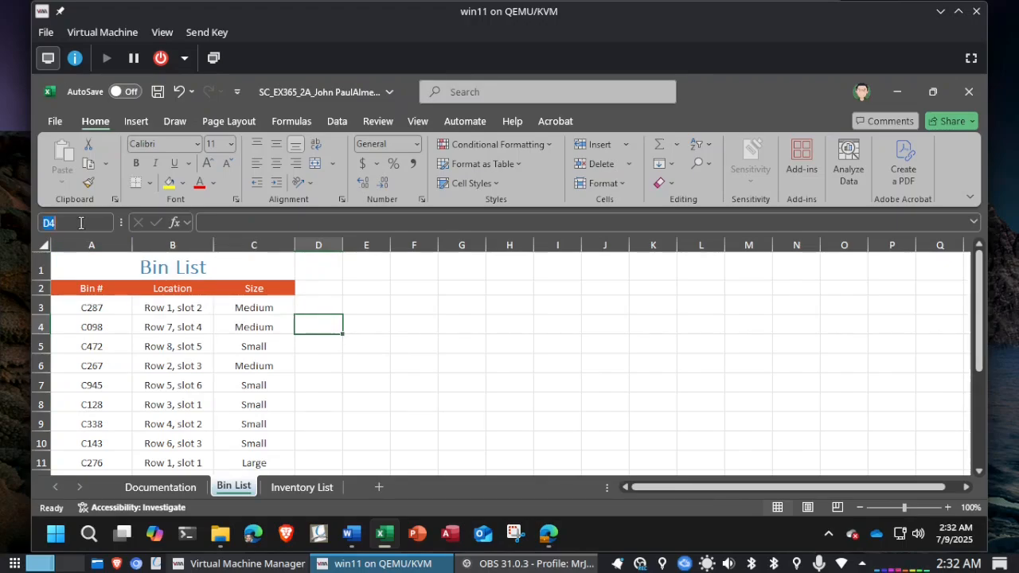
text(A1:C14)
key(Return)
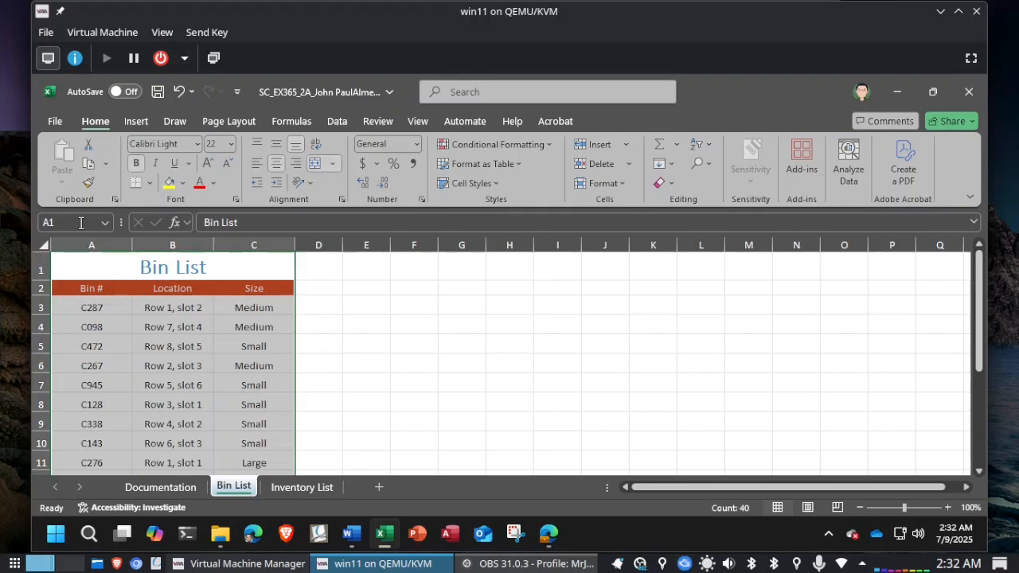
key(alt+Tab)
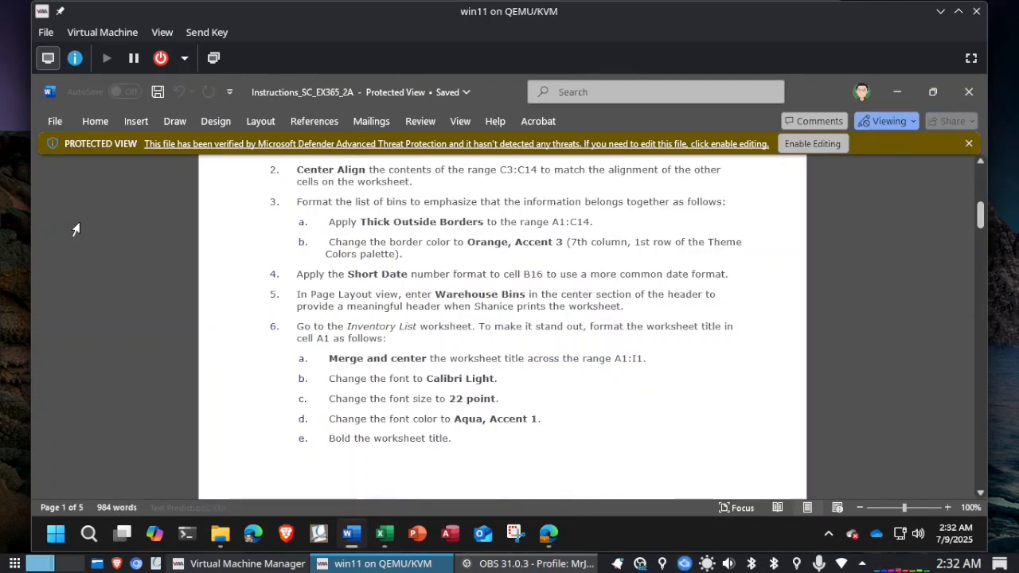
key(alt+Tab)
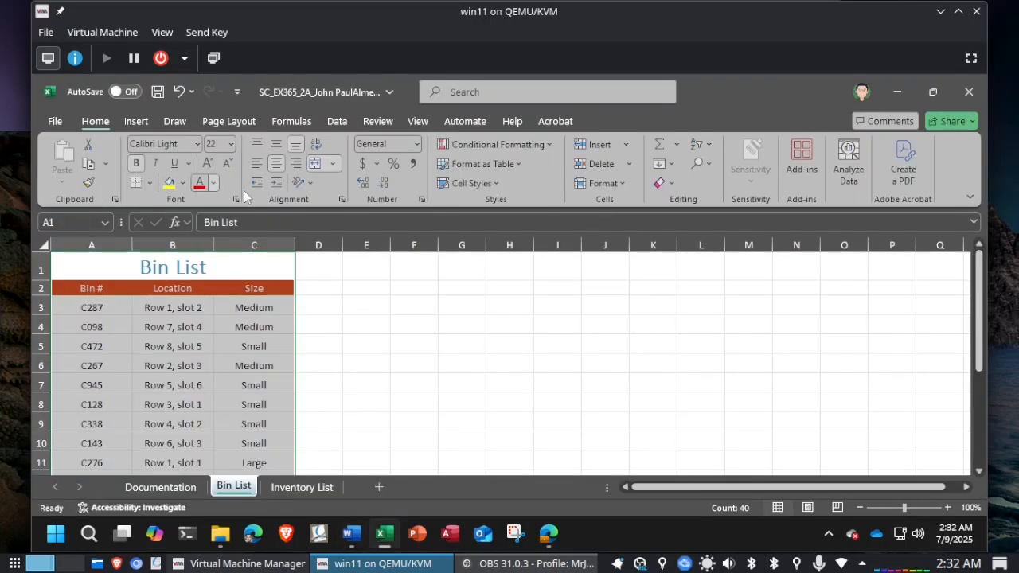
click(152, 186)
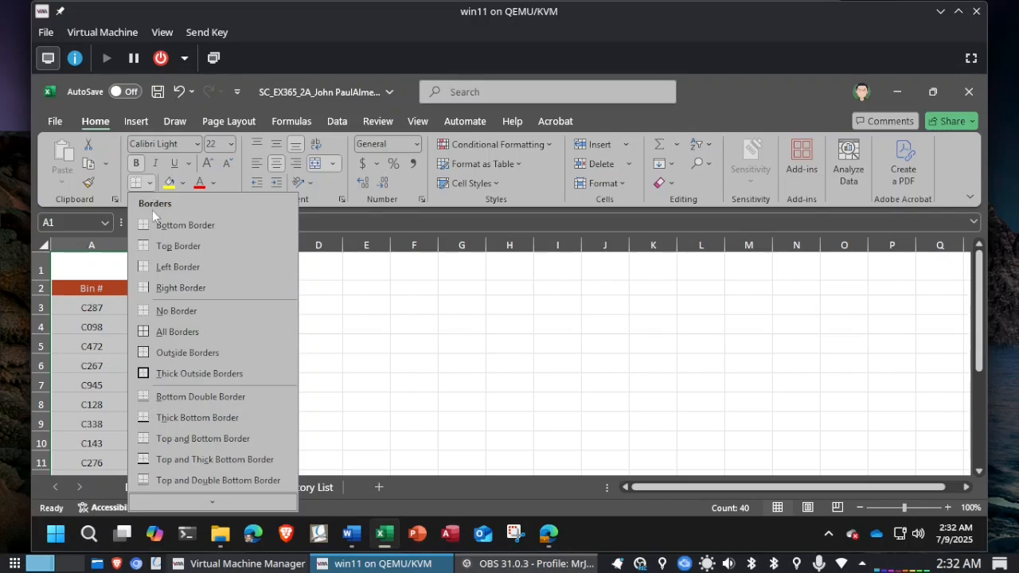
click(184, 372)
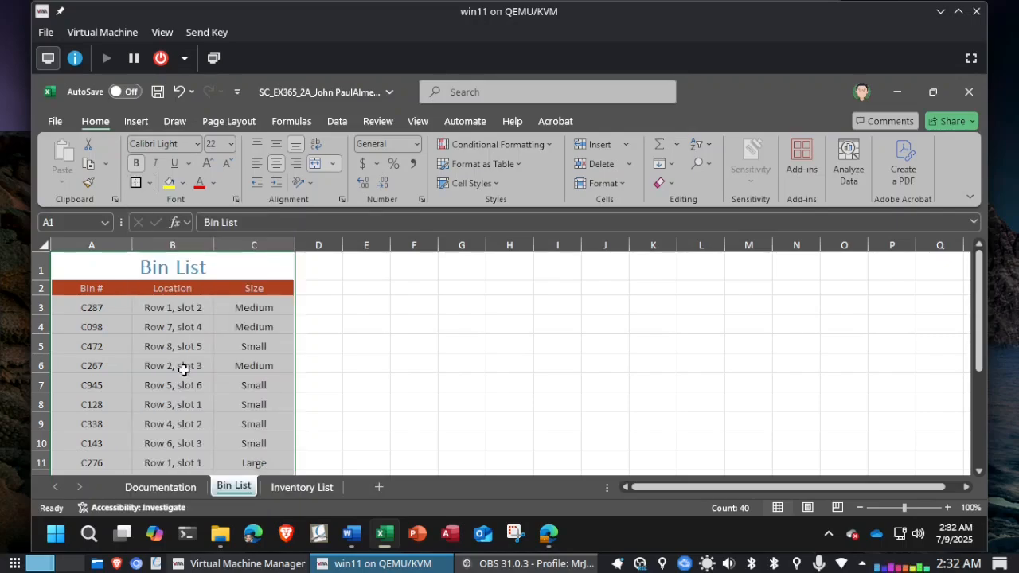
Step: Check the border color instruction in Word and choose Orange, Accent 3 as the border line color for A1:C14 in Excel
key(alt+Tab)
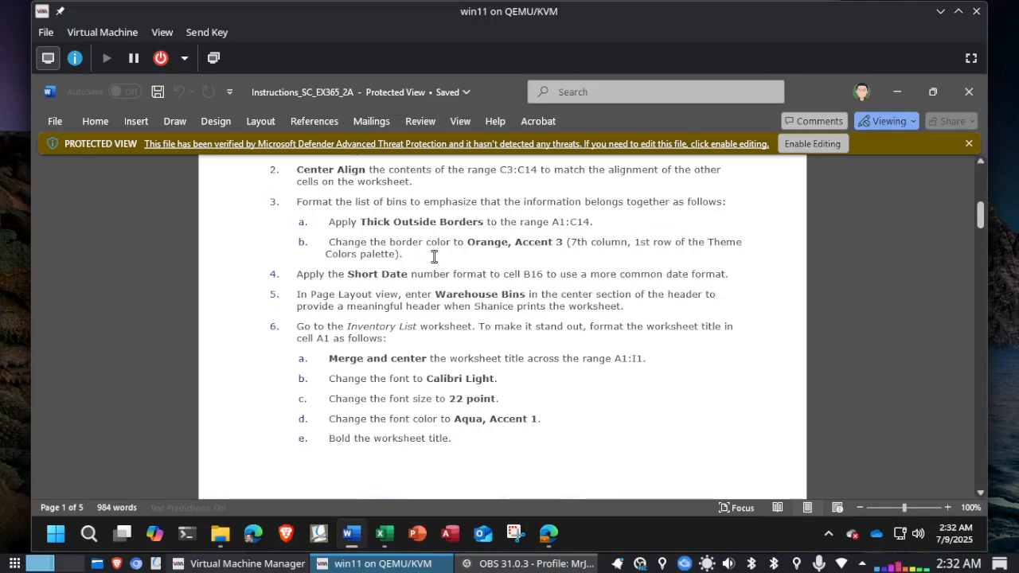
key(alt+Tab)
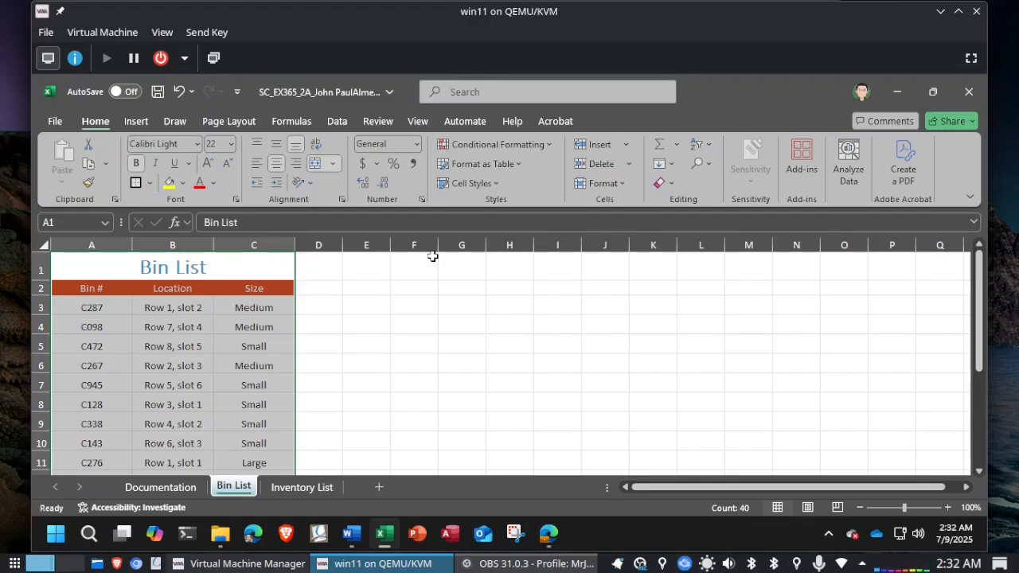
click(150, 183)
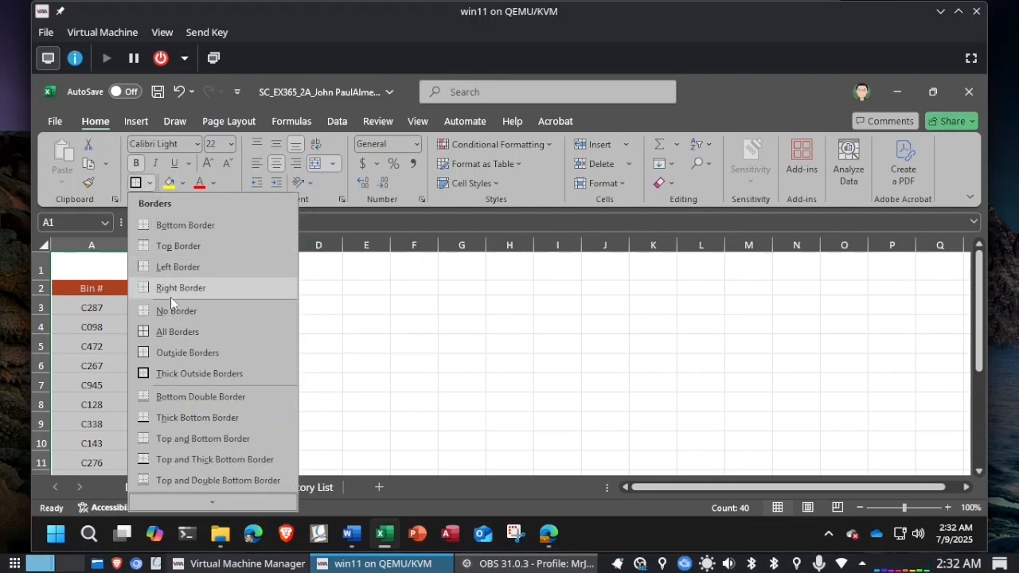
mouse_move(214, 503)
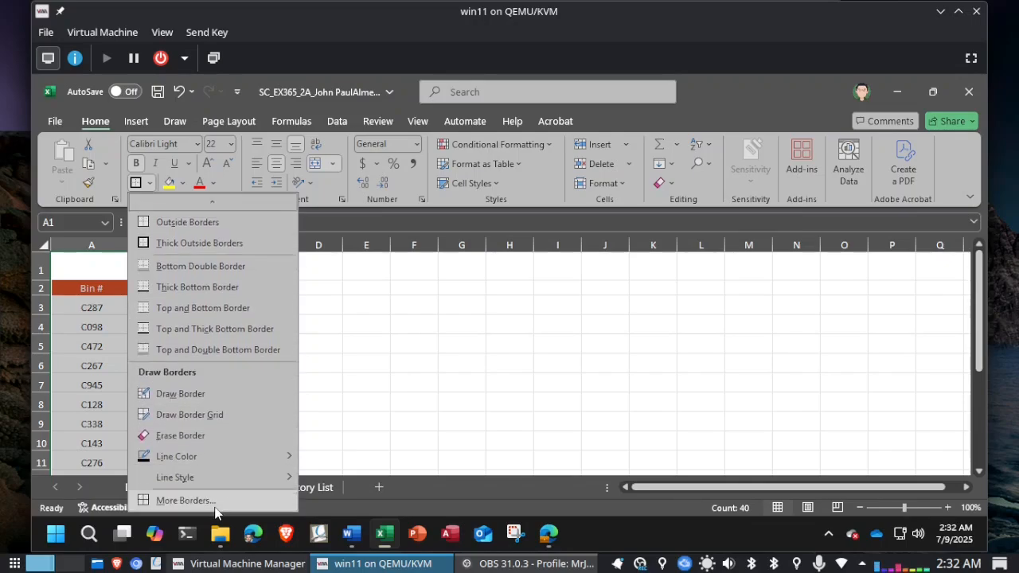
click(215, 498)
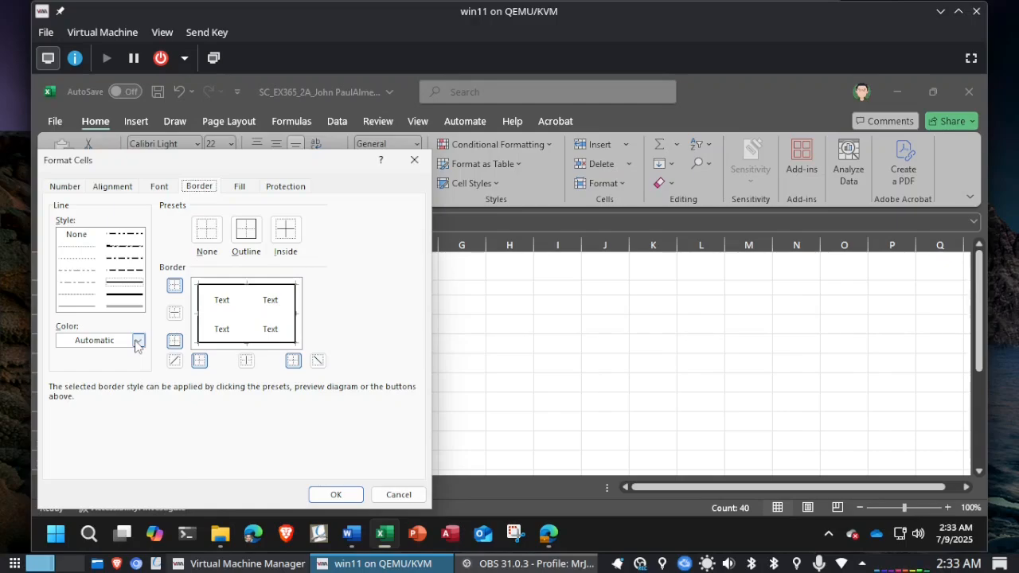
key(alt+Tab)
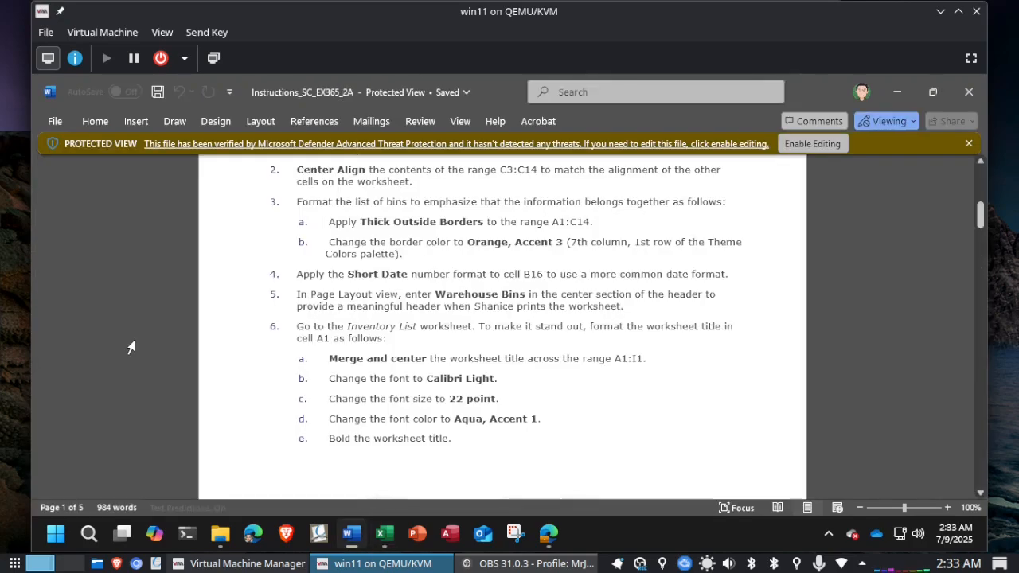
key(alt+Tab)
click(138, 341)
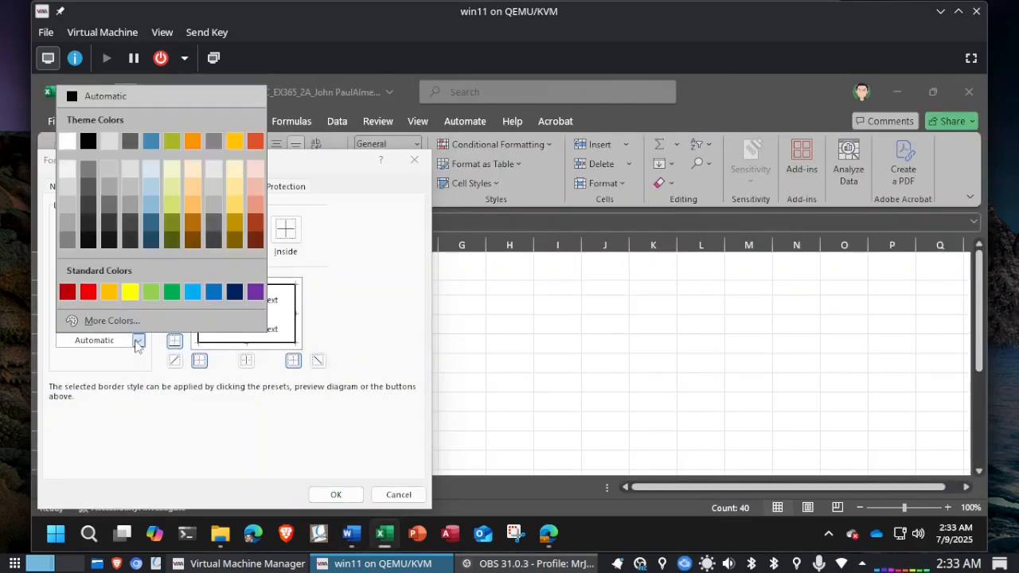
click(193, 137)
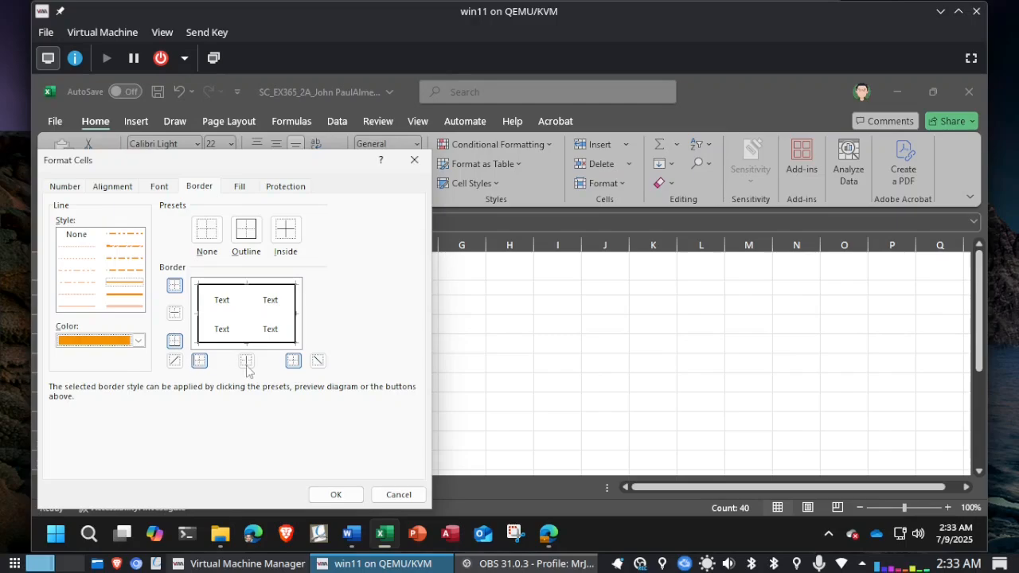
Step: Apply the chosen line color to the top, bottom, left and right outer borders of A1:C14
click(178, 290)
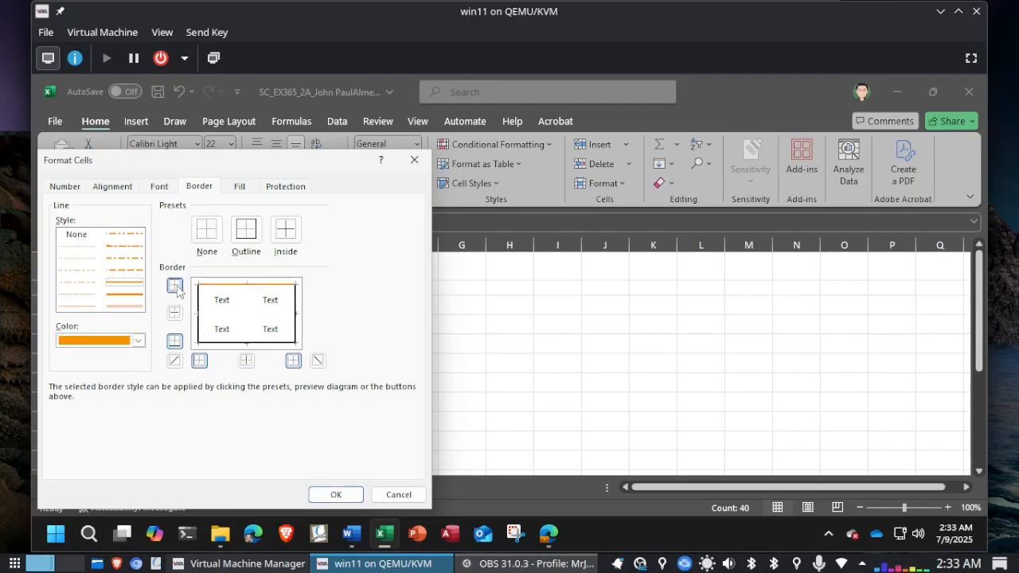
click(175, 344)
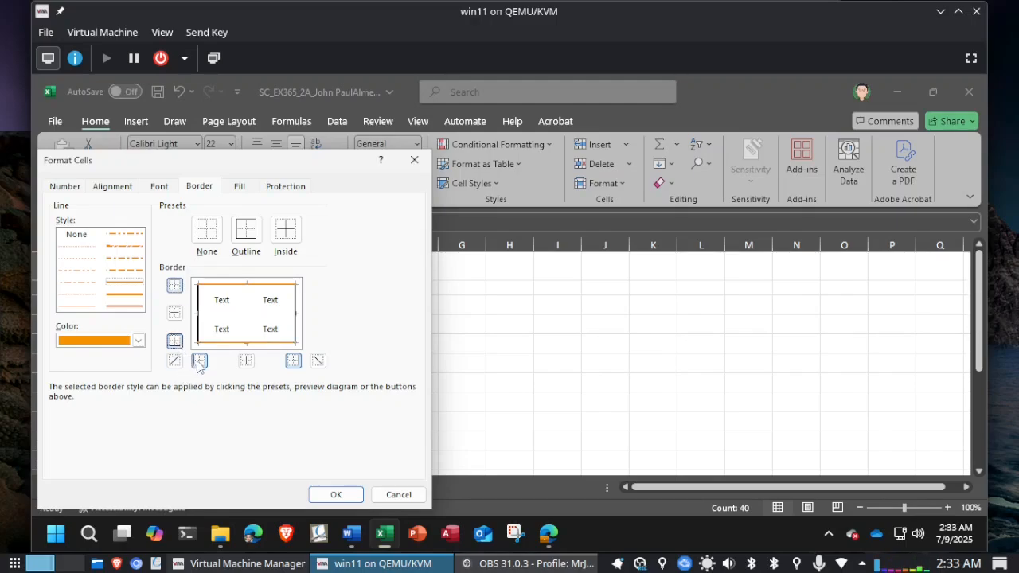
click(199, 362)
click(293, 363)
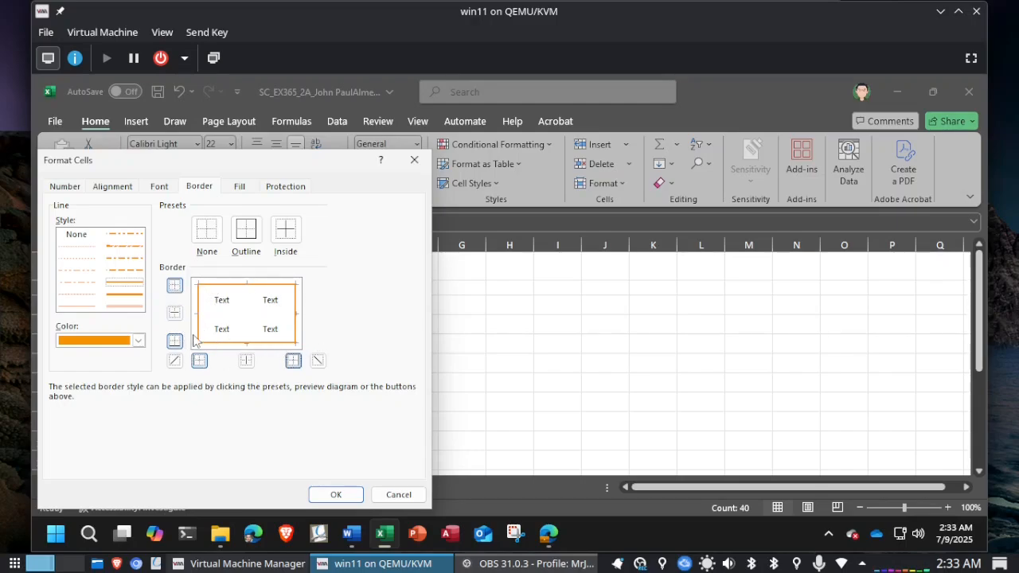
click(333, 495)
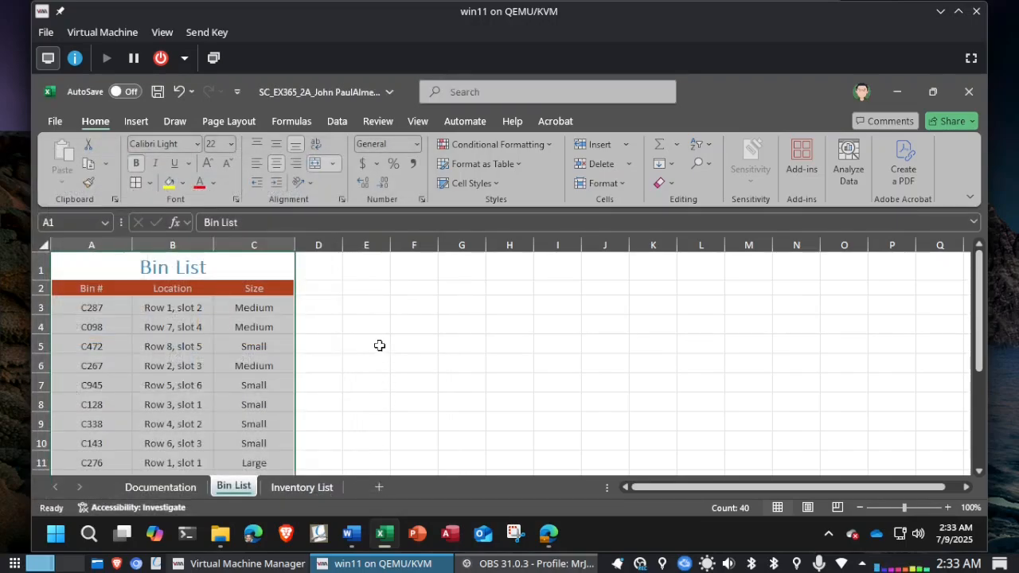
click(367, 302)
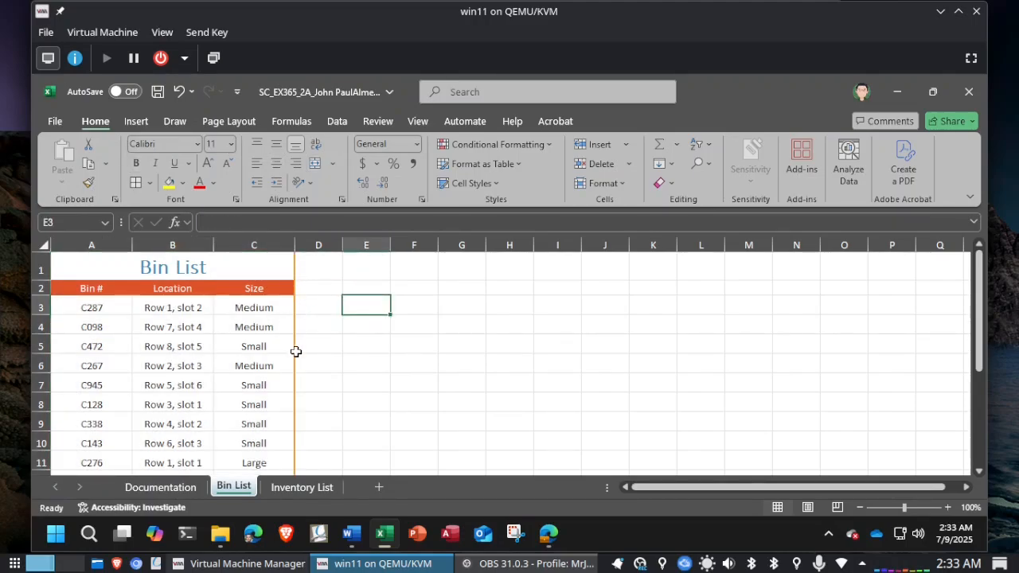
Step: Check the date format instruction in Word, apply the Short Date format to cell B16 in Excel and save the workbook
key(alt+Tab)
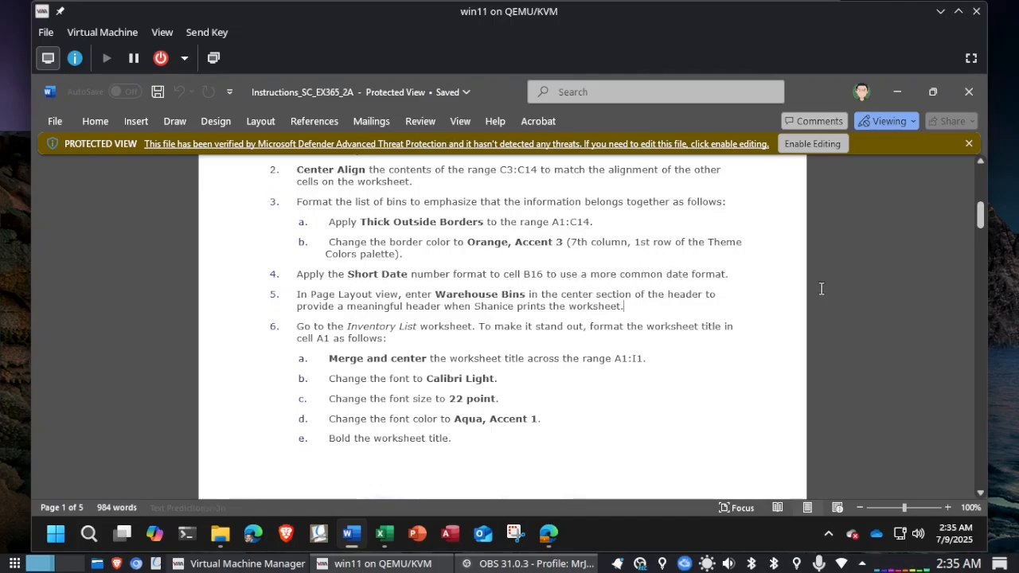
click(864, 303)
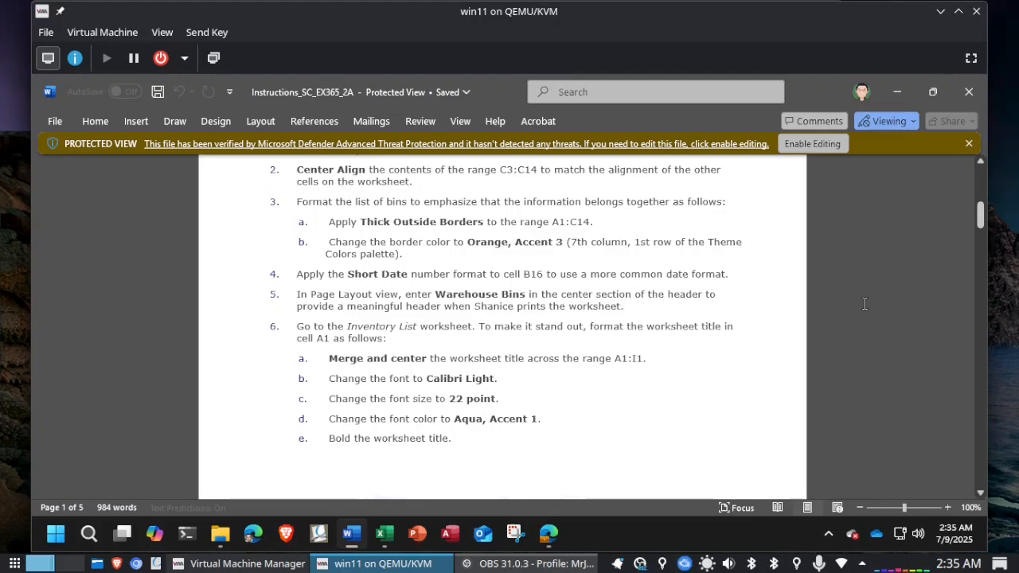
key(alt+Tab)
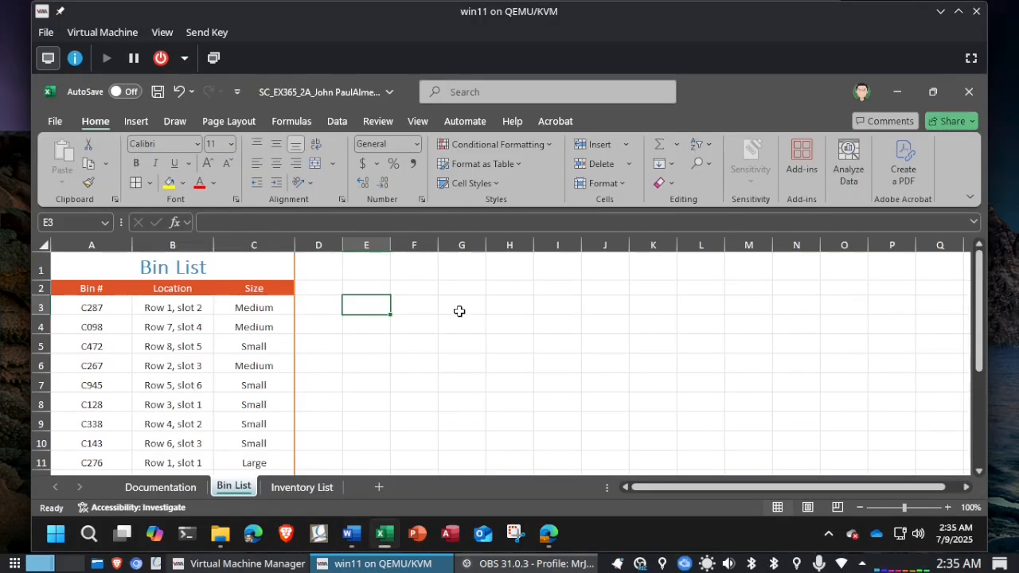
scroll(357, 327, down, 2)
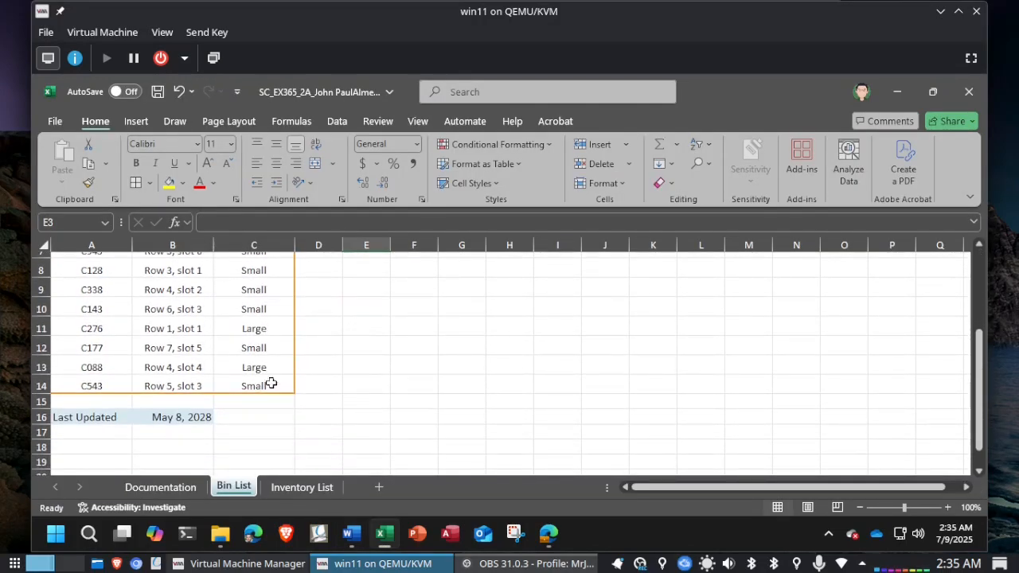
click(159, 419)
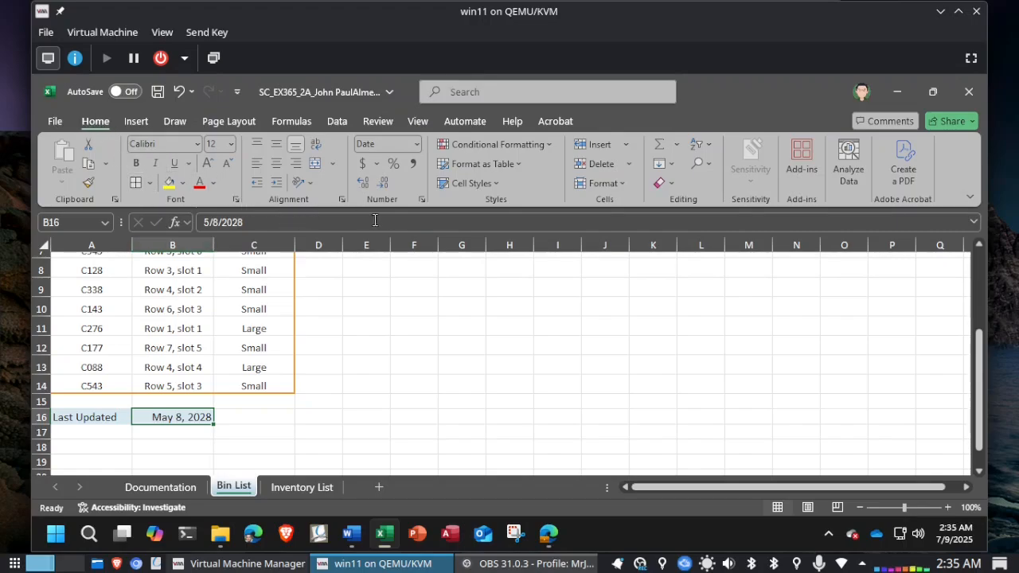
click(416, 146)
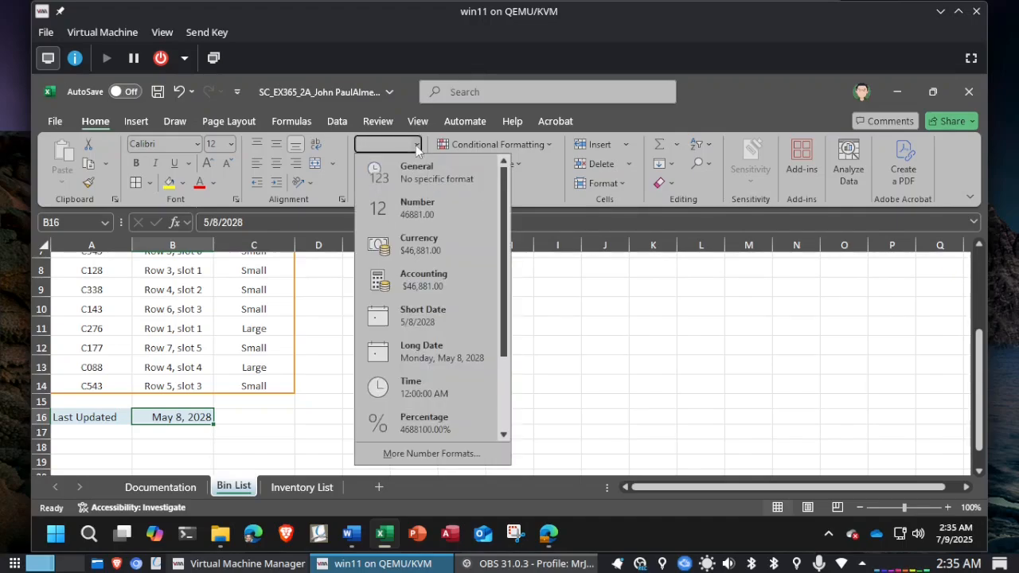
click(445, 315)
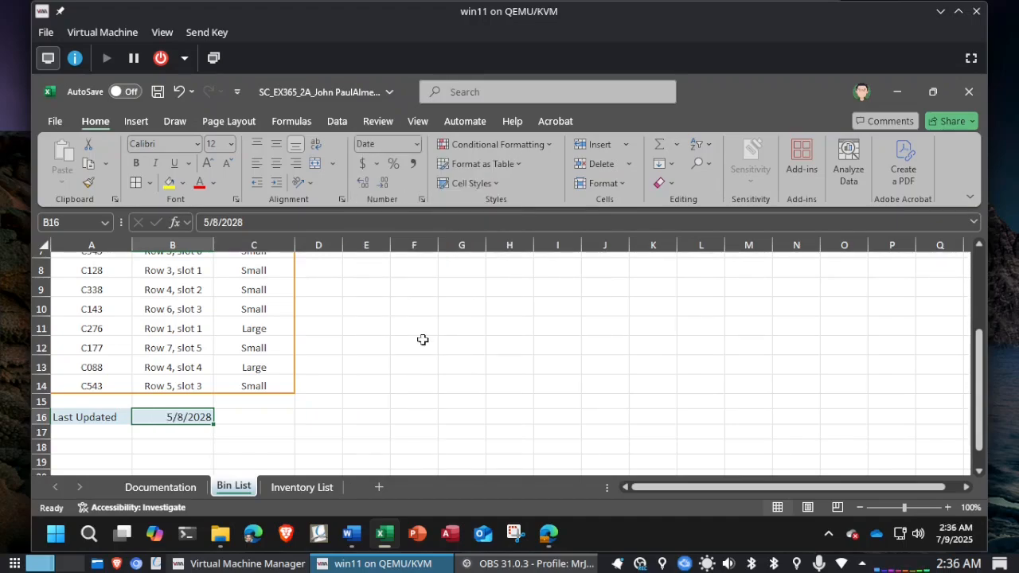
key(ctrl+s)
Step: Check the header instruction in Word and switch the Bin List worksheet in Excel to Page Layout view
key(alt+Tab)
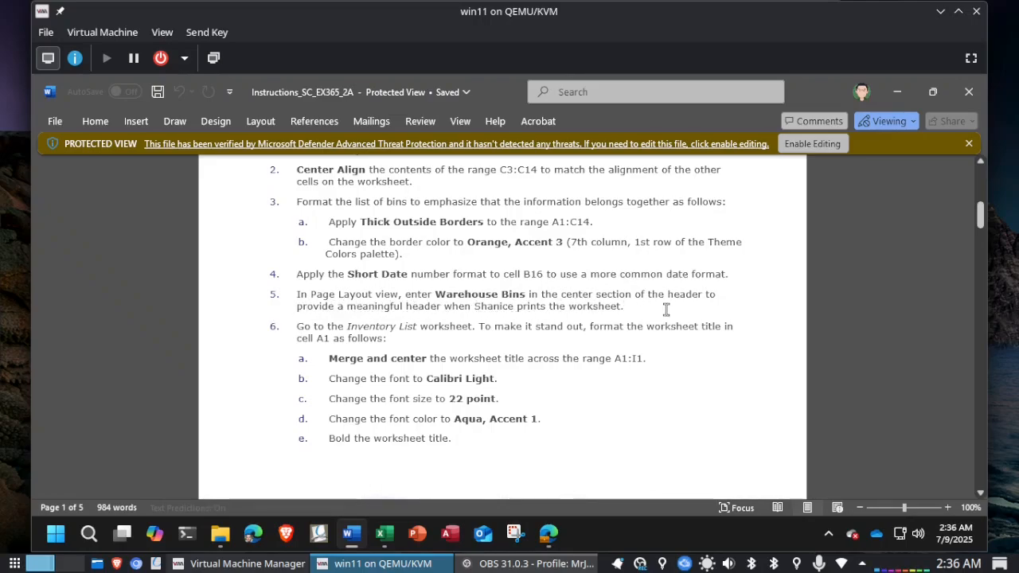
scroll(668, 309, up, 3)
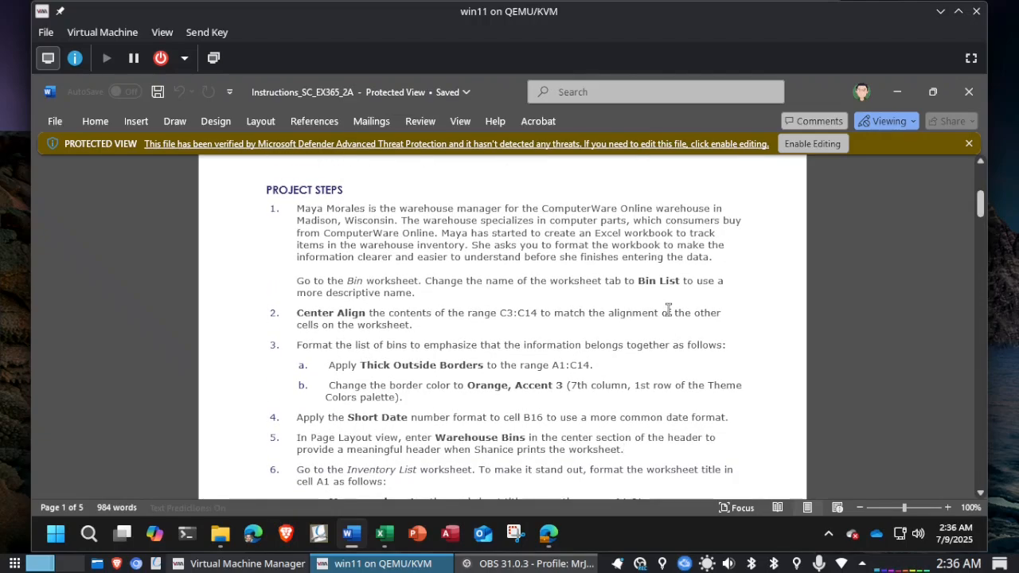
scroll(668, 310, down, 1)
scroll(668, 310, up, 1)
scroll(668, 309, down, 2)
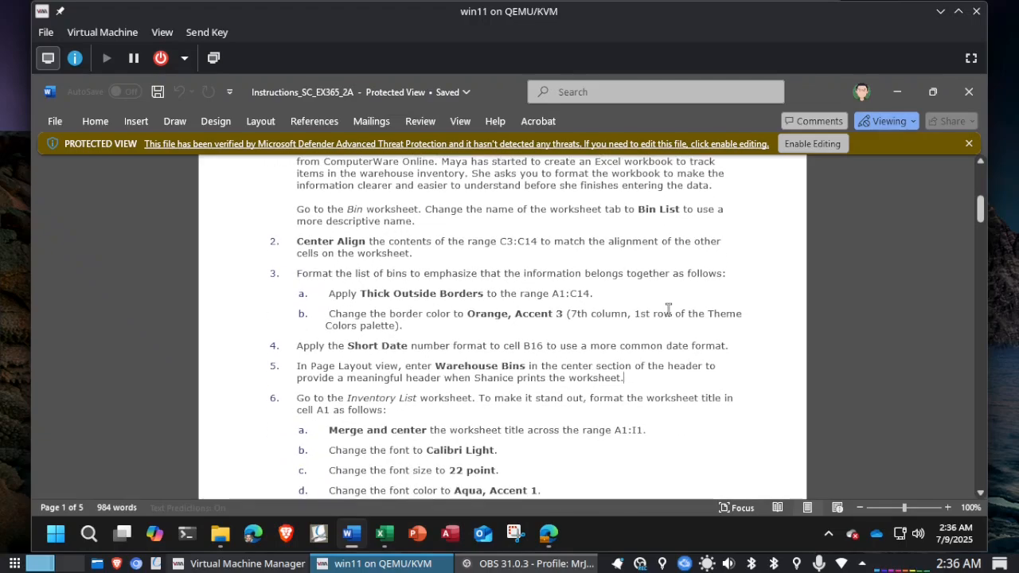
click(636, 376)
key(alt+Tab)
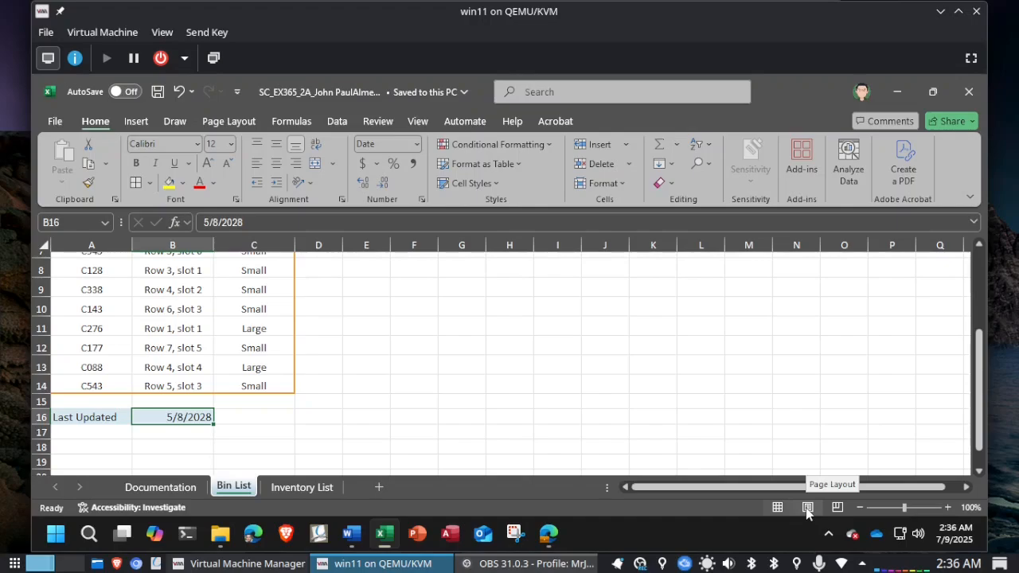
click(808, 508)
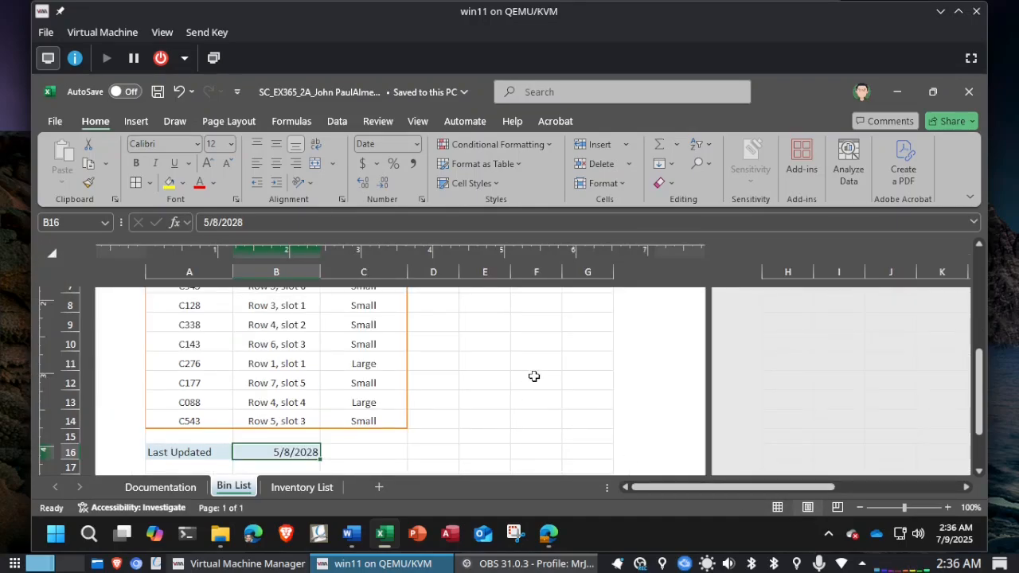
scroll(534, 376, up, 3)
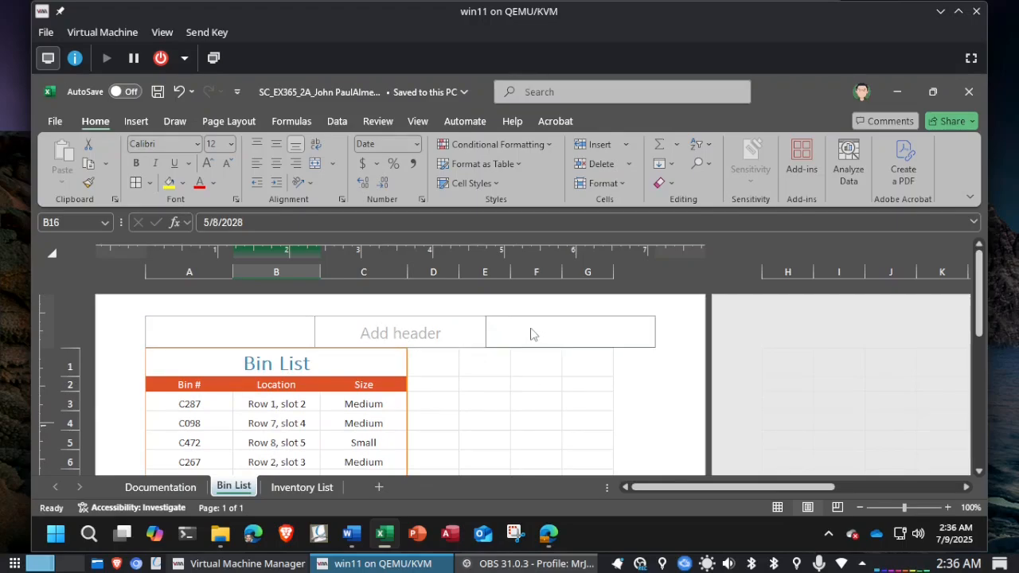
Step: Recheck the header text in Word and enter Warehouse Bins in the center section of the Bin List header in Excel
key(alt+Tab)
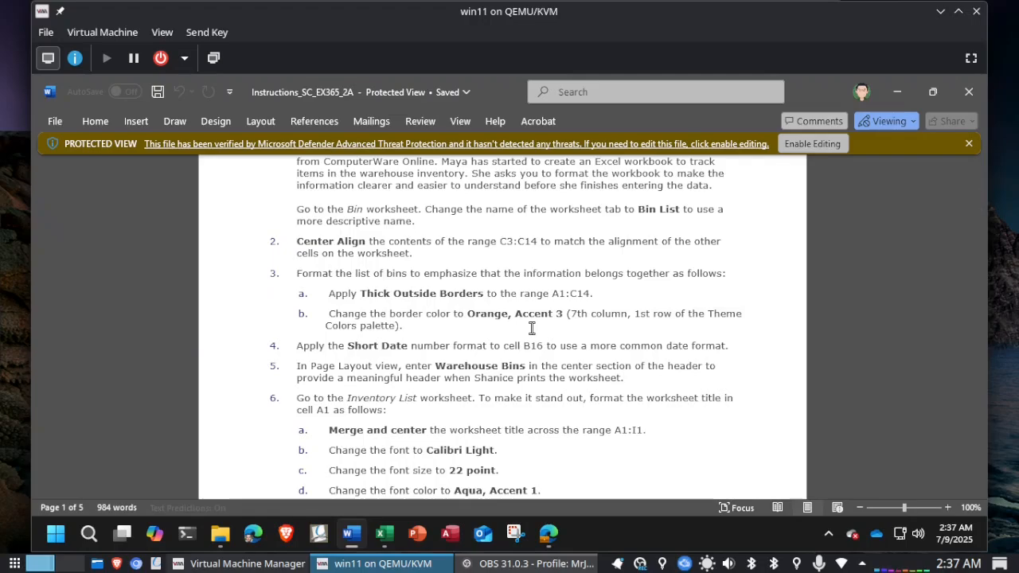
key(alt+Tab)
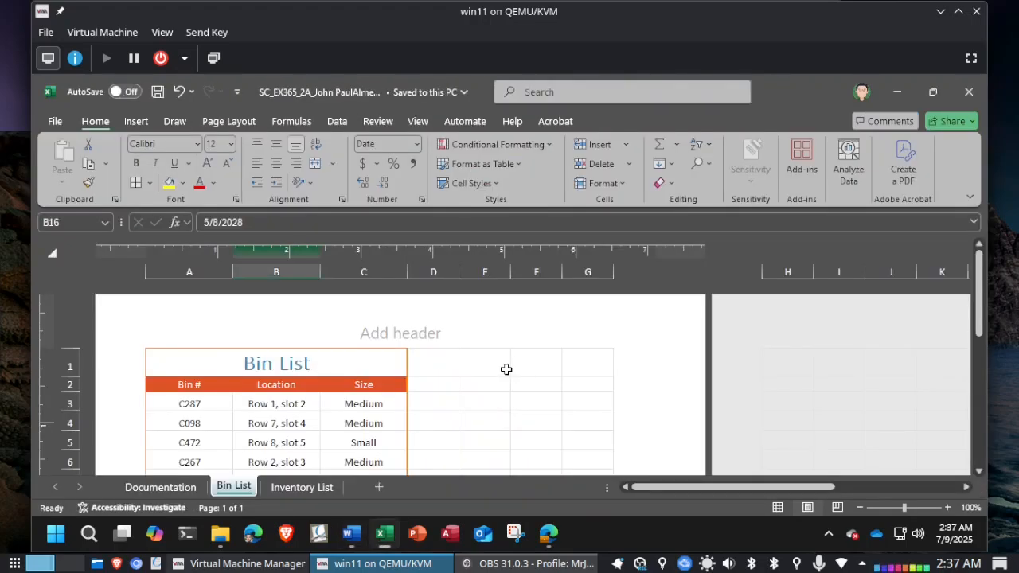
click(402, 332)
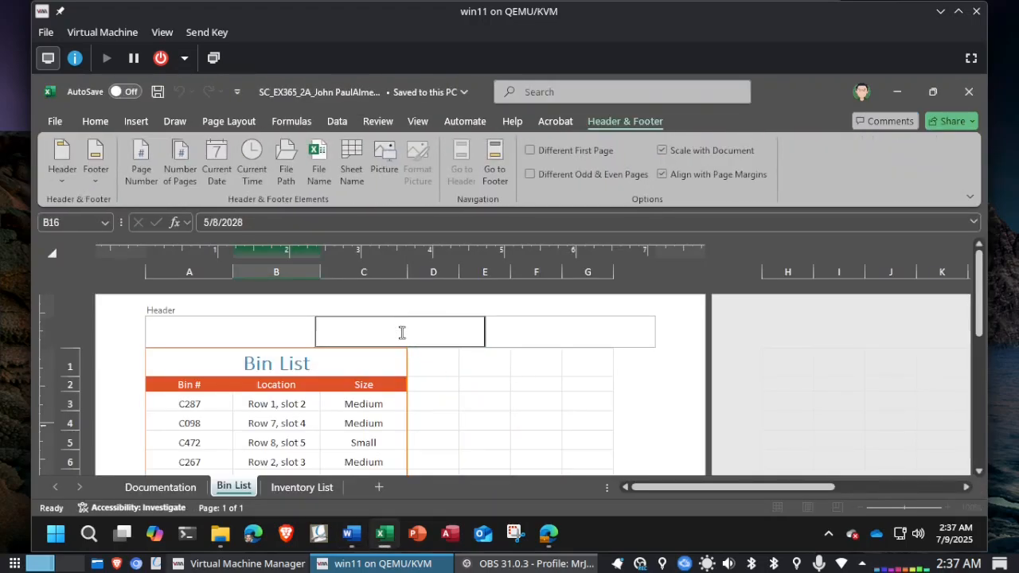
text(Warehouse)
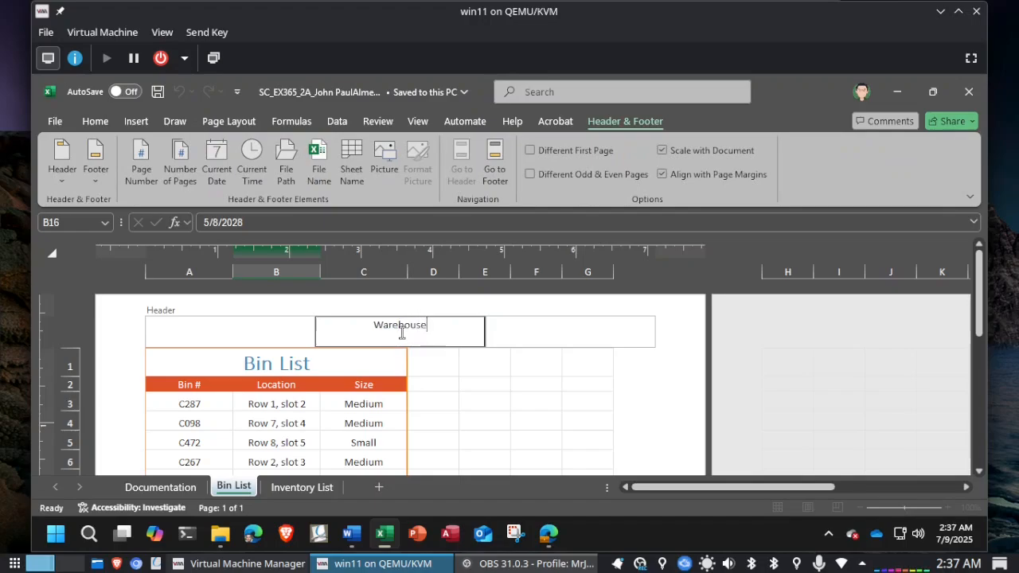
text( Bins)
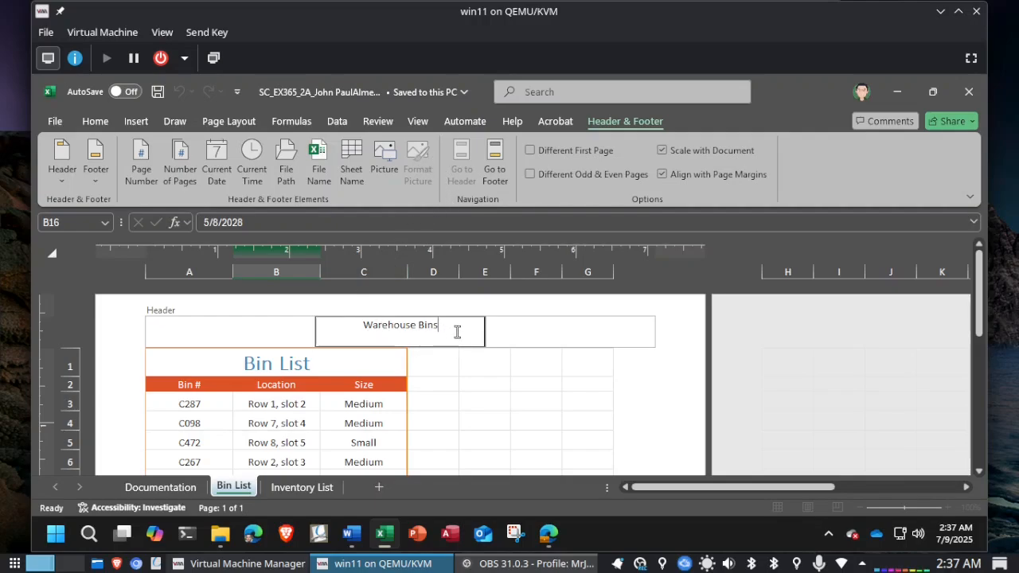
Step: Read the worksheet title formatting instructions in Word and go to the Inventory List worksheet in Excel
key(alt+Tab)
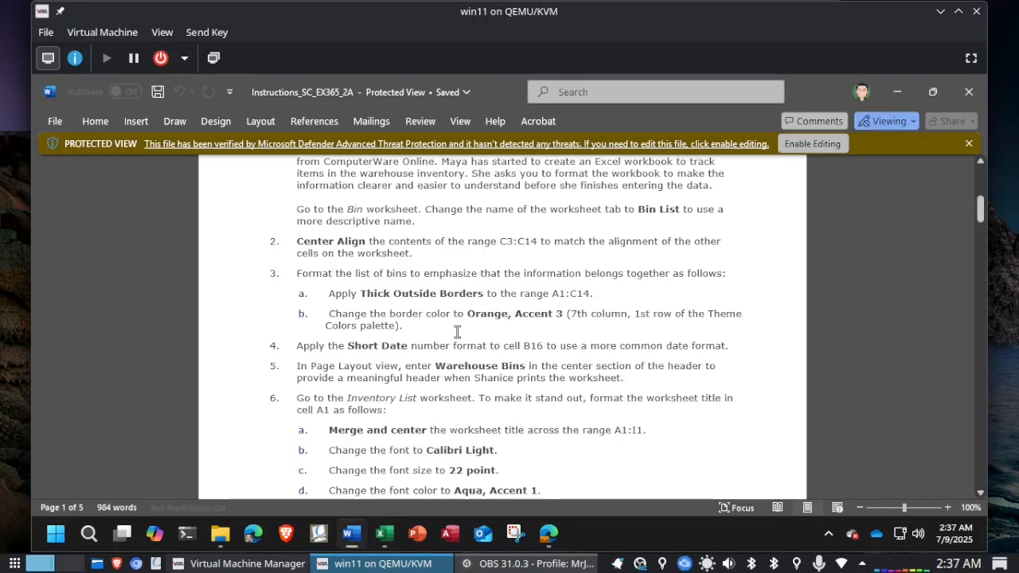
scroll(457, 332, down, 1)
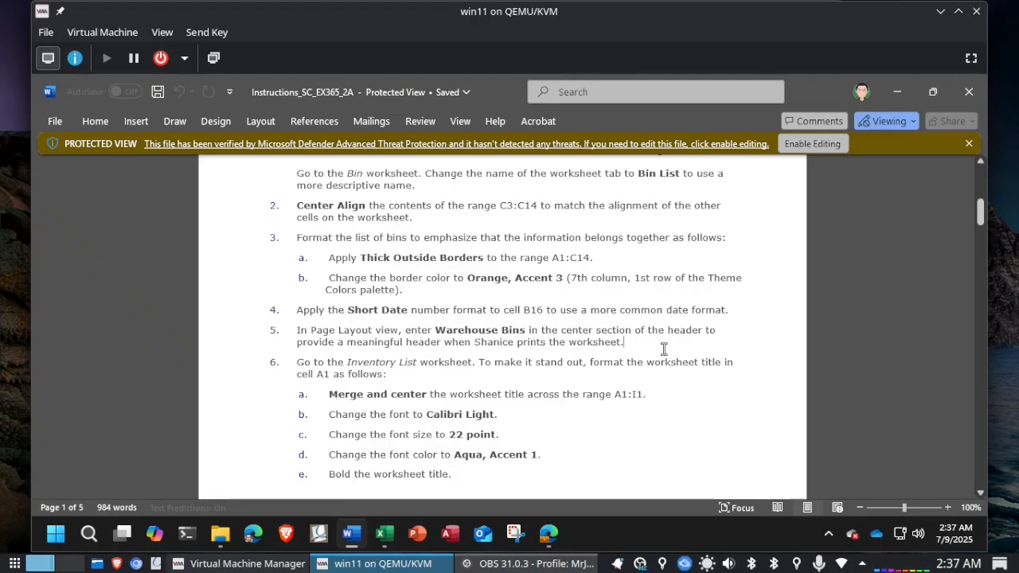
key(alt+Tab)
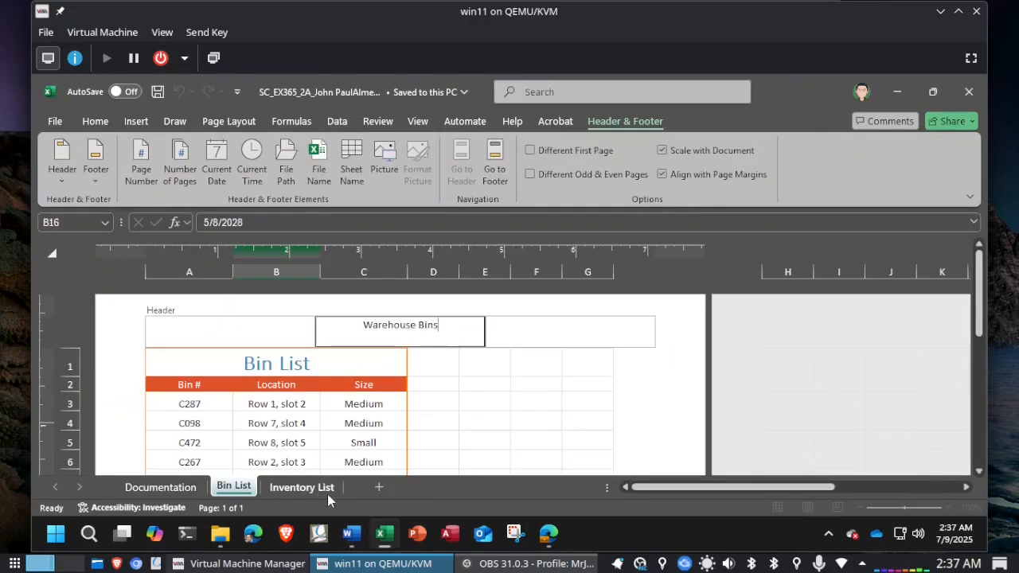
click(299, 487)
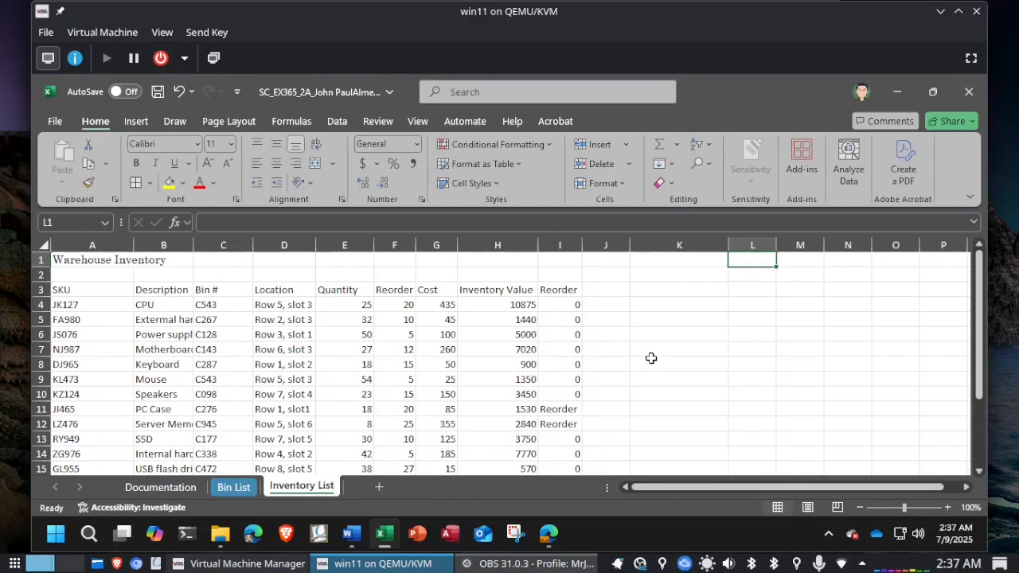
Step: Look at the Bin List worksheet, return to Inventory List, and reread the worksheet title formatting instructions in Word
click(231, 487)
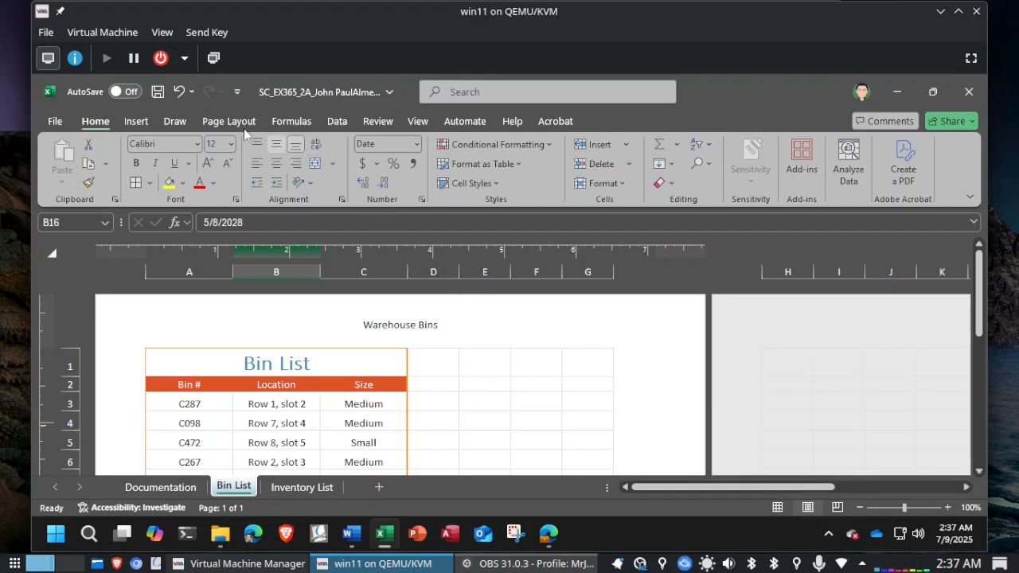
click(302, 487)
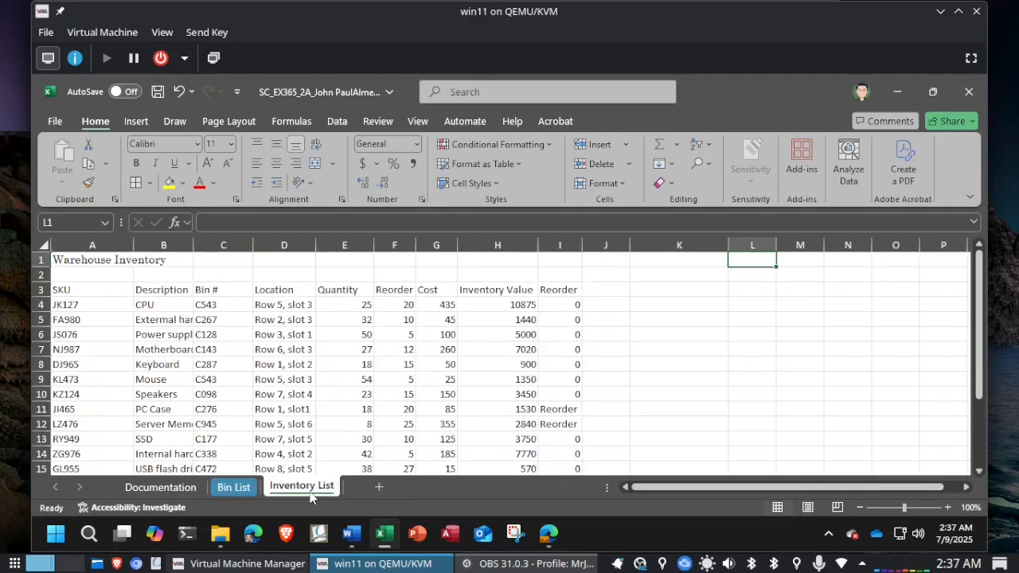
key(alt+Tab)
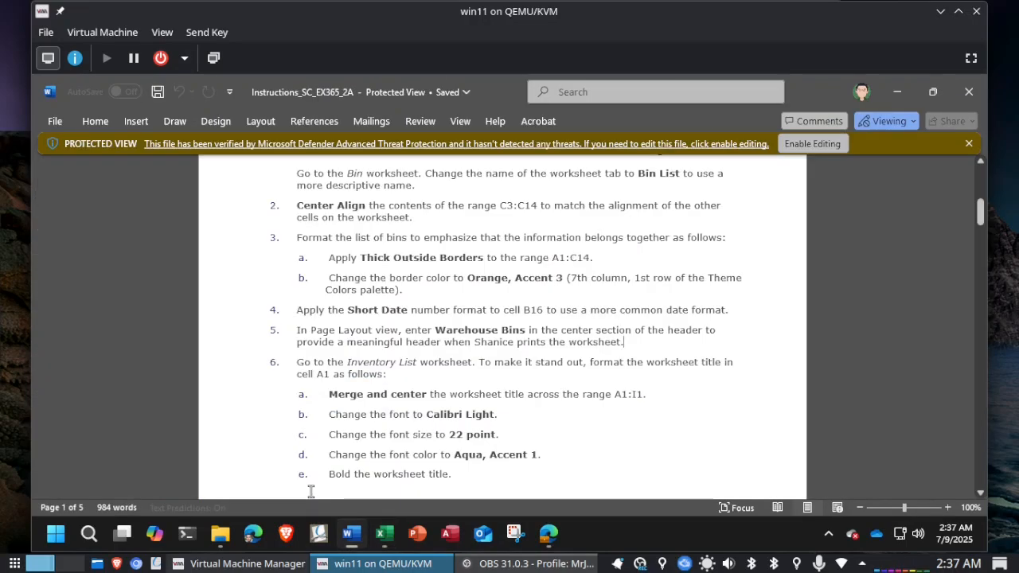
scroll(484, 418, down, 3)
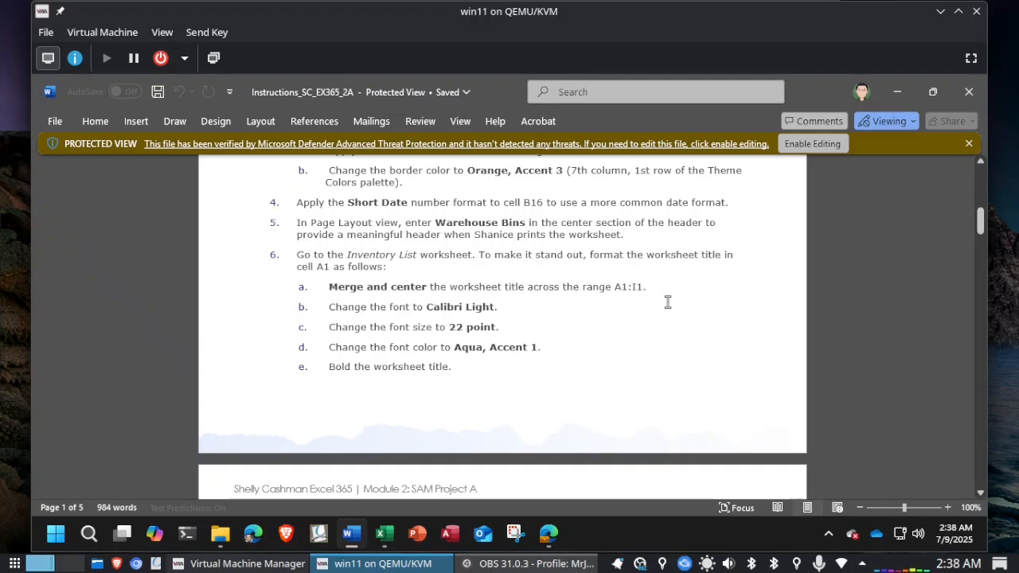
Step: Merge and center the Warehouse Inventory title across A1:I1 in Excel, rechecking the range in the Word instructions
key(alt+Tab)
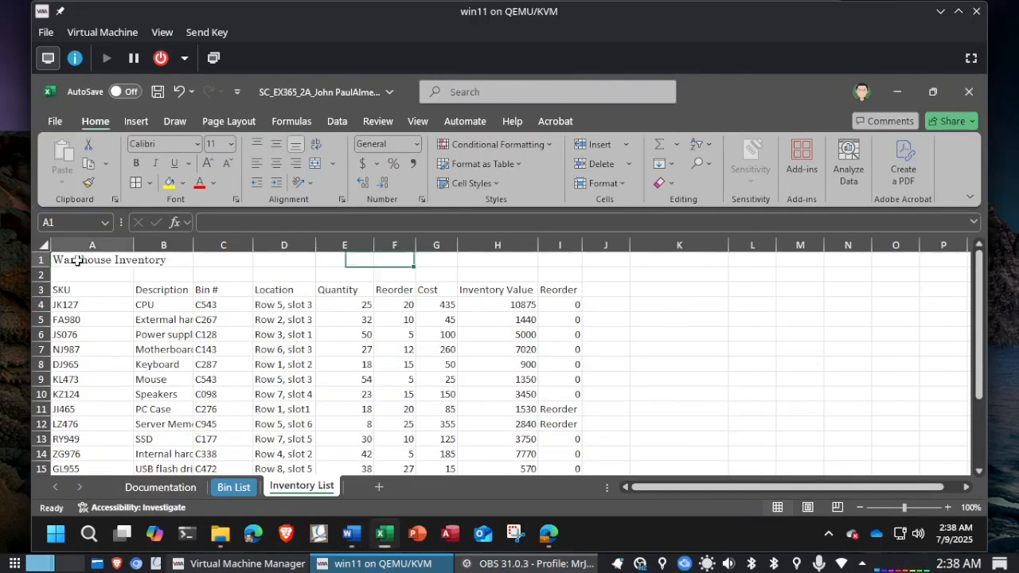
drag(77, 260, 388, 265)
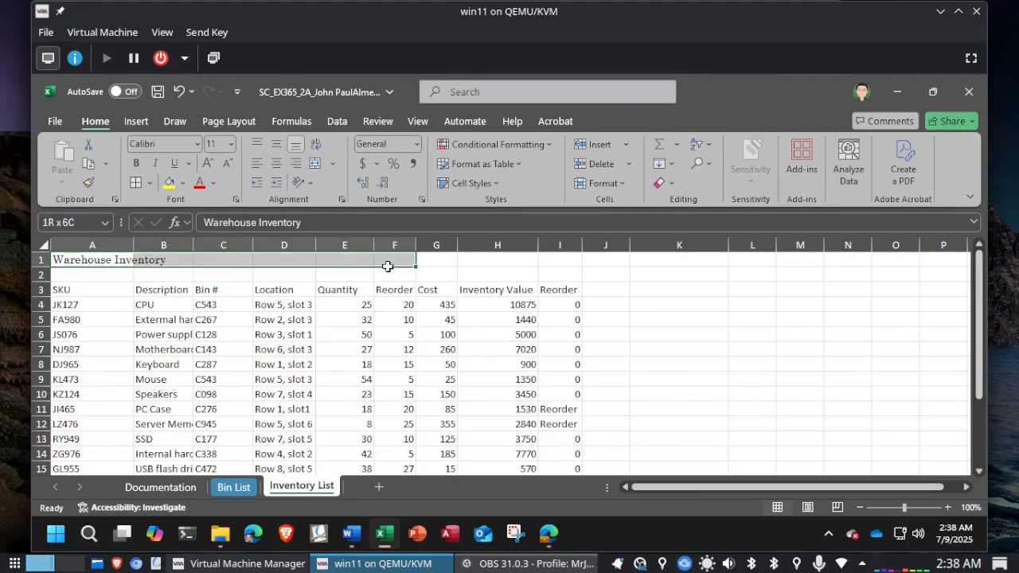
key(alt+Tab)
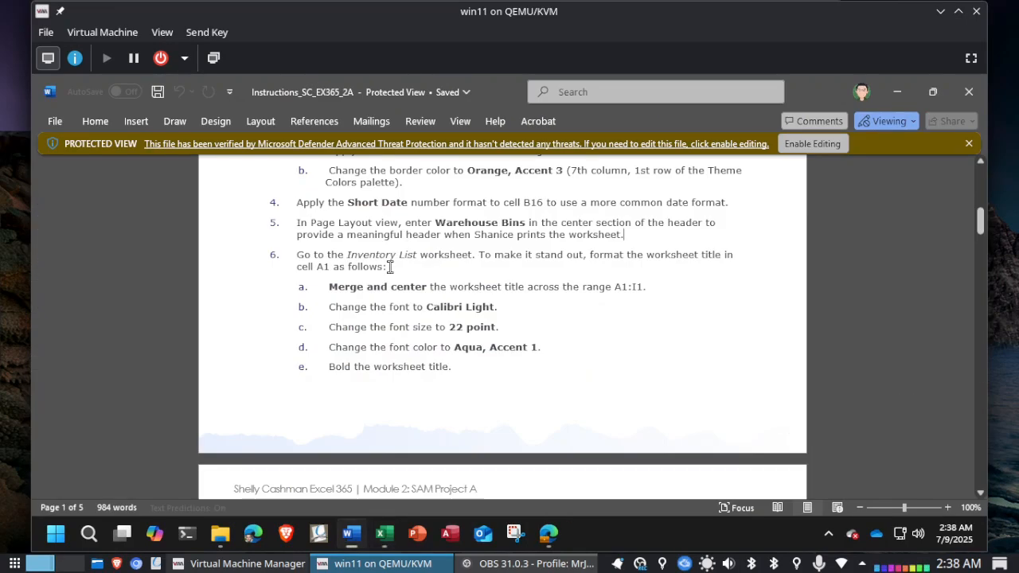
key(alt+Tab)
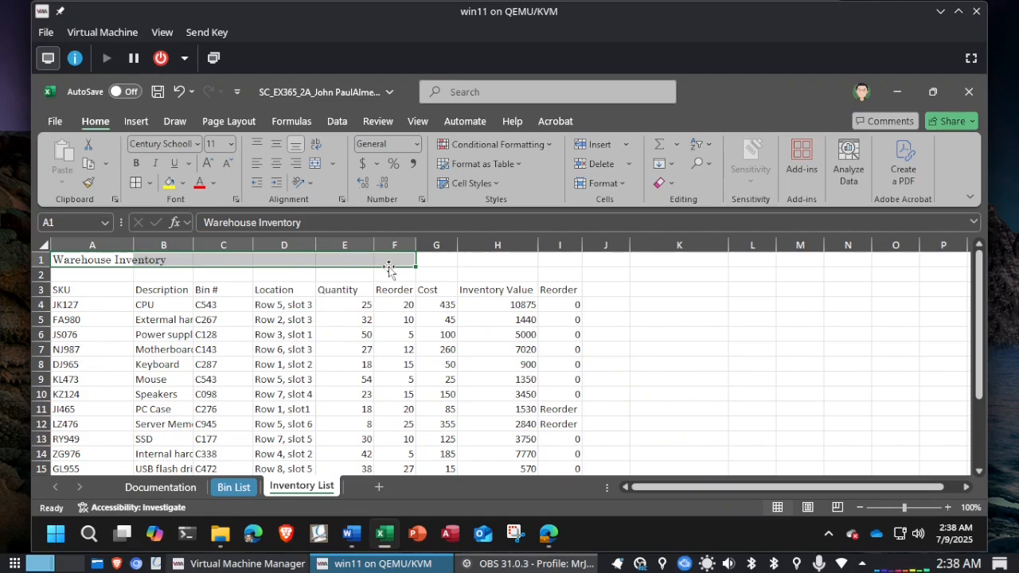
click(103, 261)
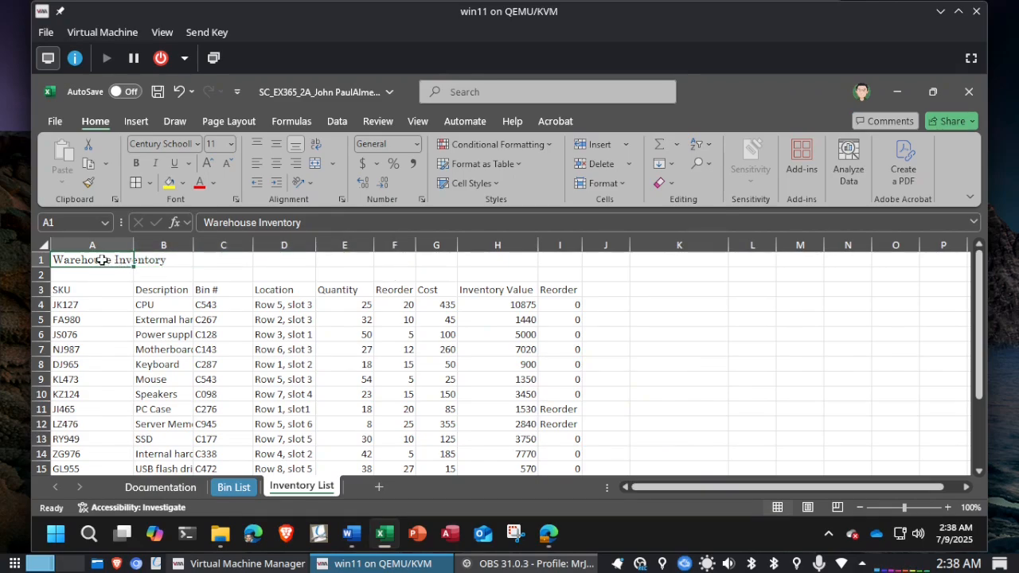
drag(103, 260, 562, 262)
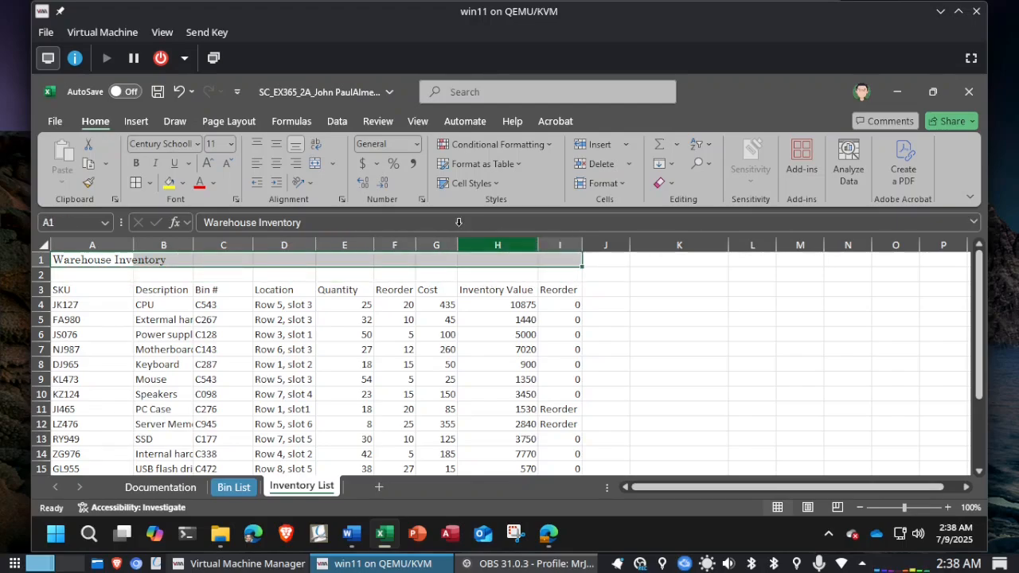
click(333, 164)
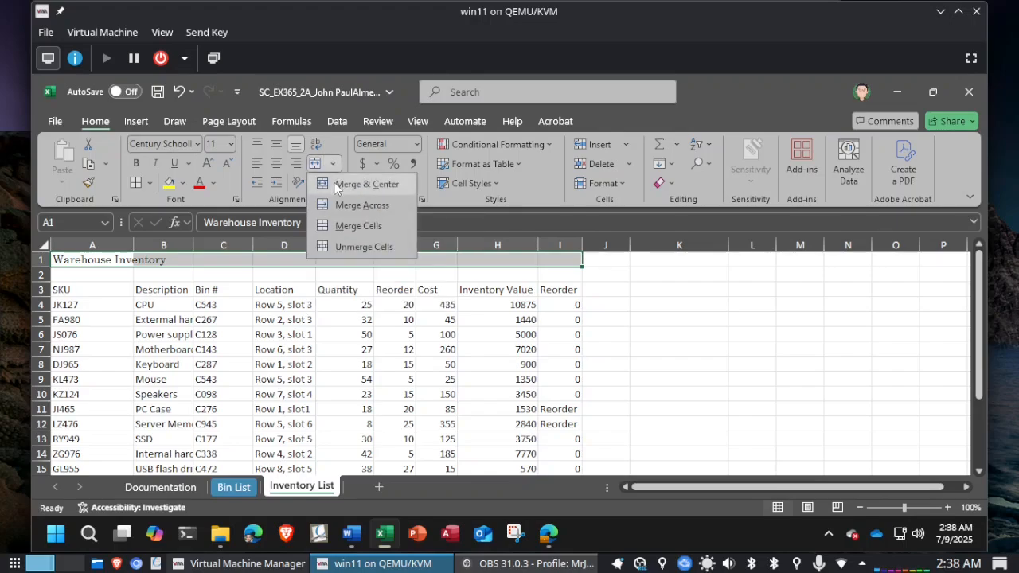
click(335, 185)
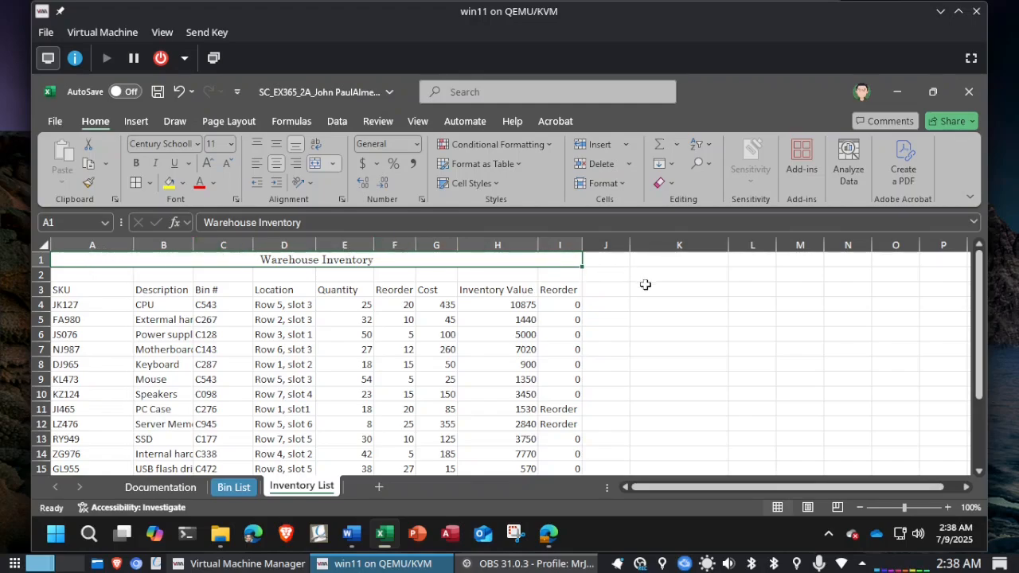
Step: Check the font instruction in Word and change the worksheet title's font to Calibri Light in Excel
key(alt+Tab)
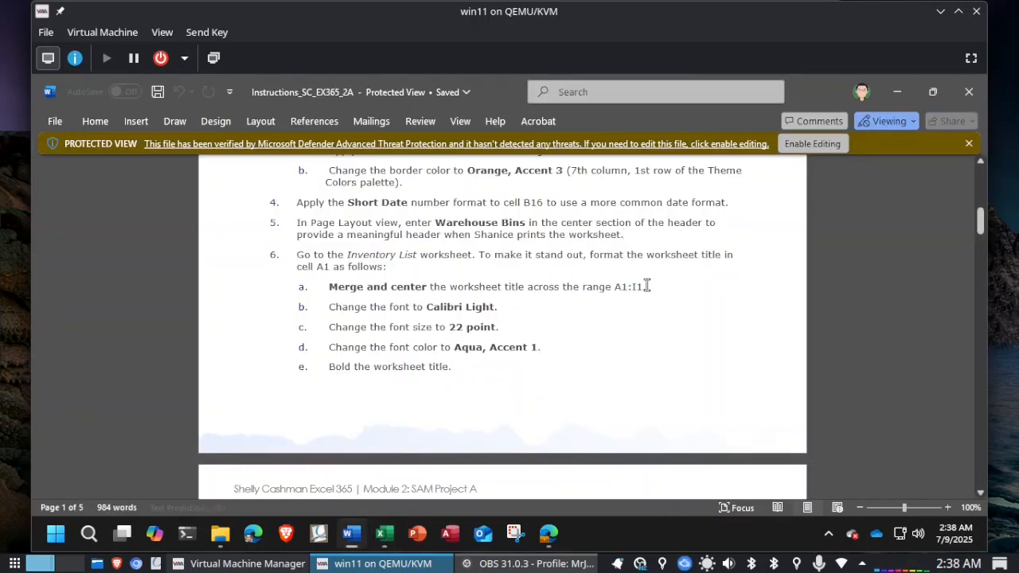
key(alt+Tab)
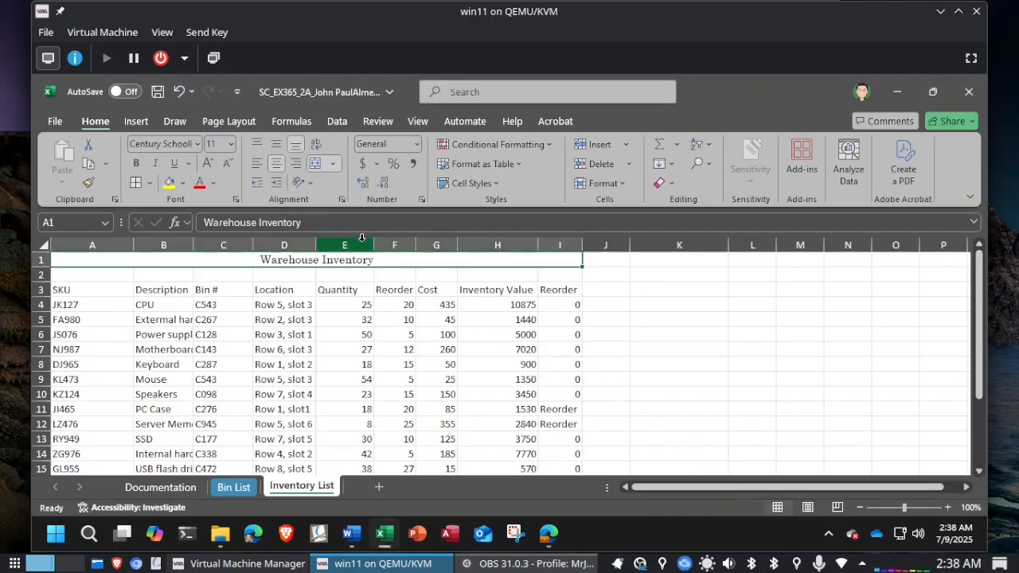
click(196, 144)
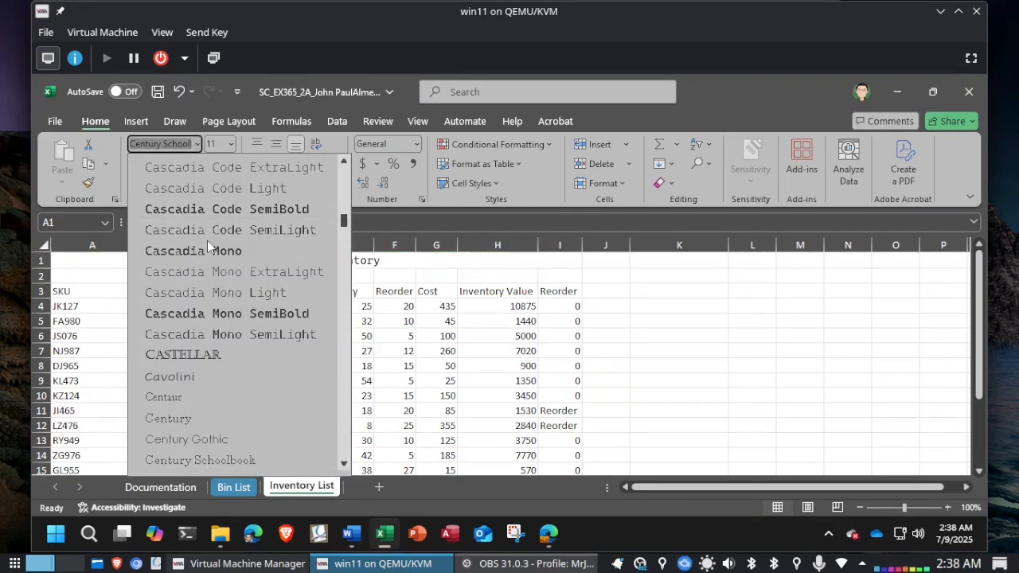
click(157, 143)
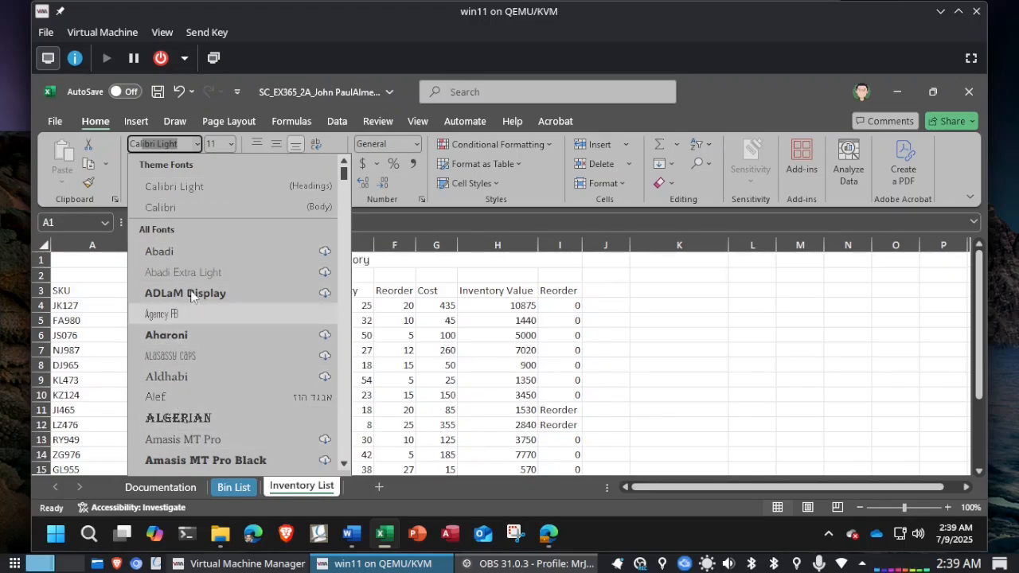
click(178, 192)
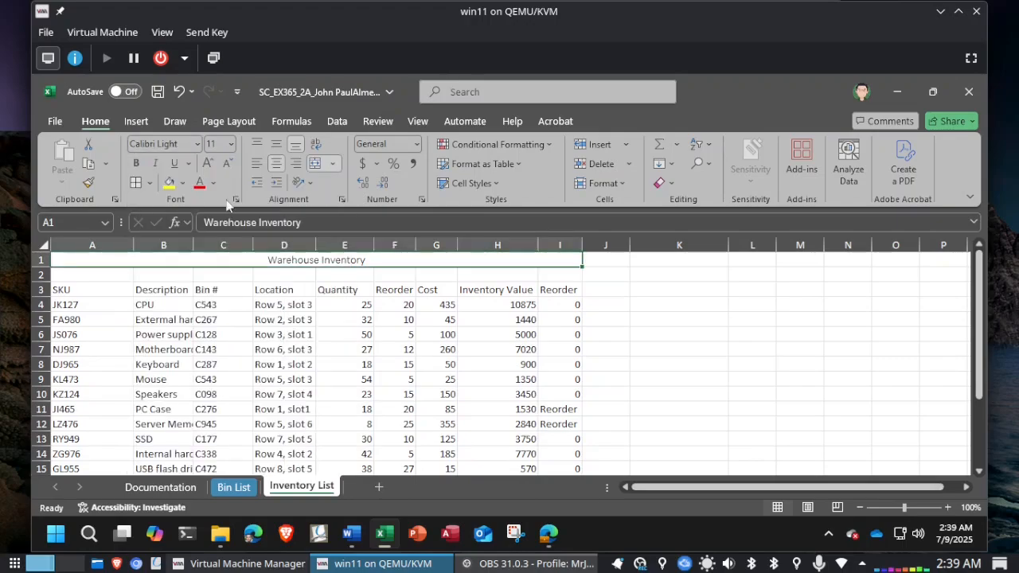
Step: Check the font size instruction in Word and set the worksheet title to 22 point in Excel
key(alt+Tab)
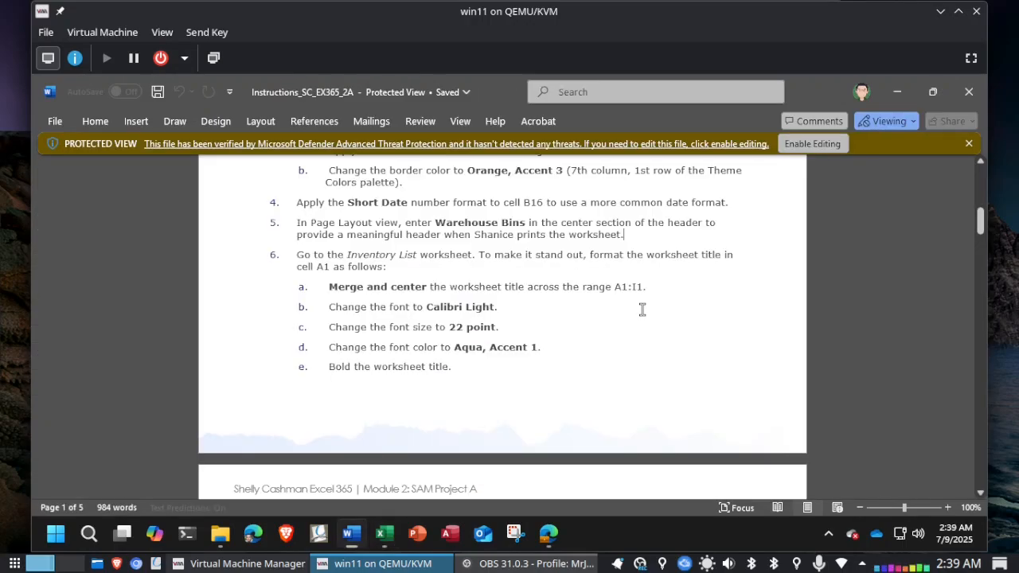
key(alt+Tab)
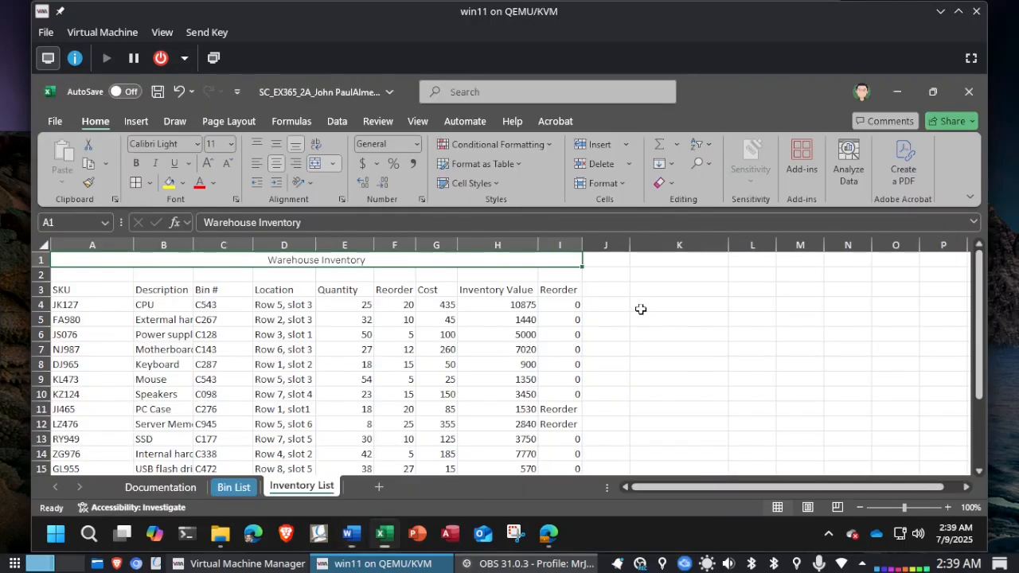
click(222, 144)
text(22)
key(Return)
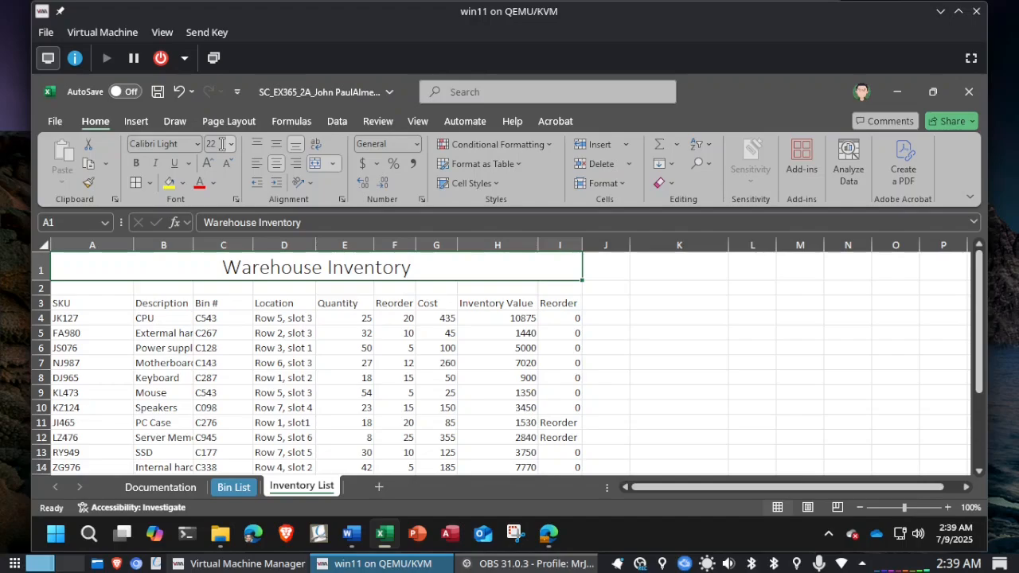
Step: Apply the Aqua, Accent 1 font color to the title in Excel and make it bold, checking the instructions in Word
key(alt+Tab)
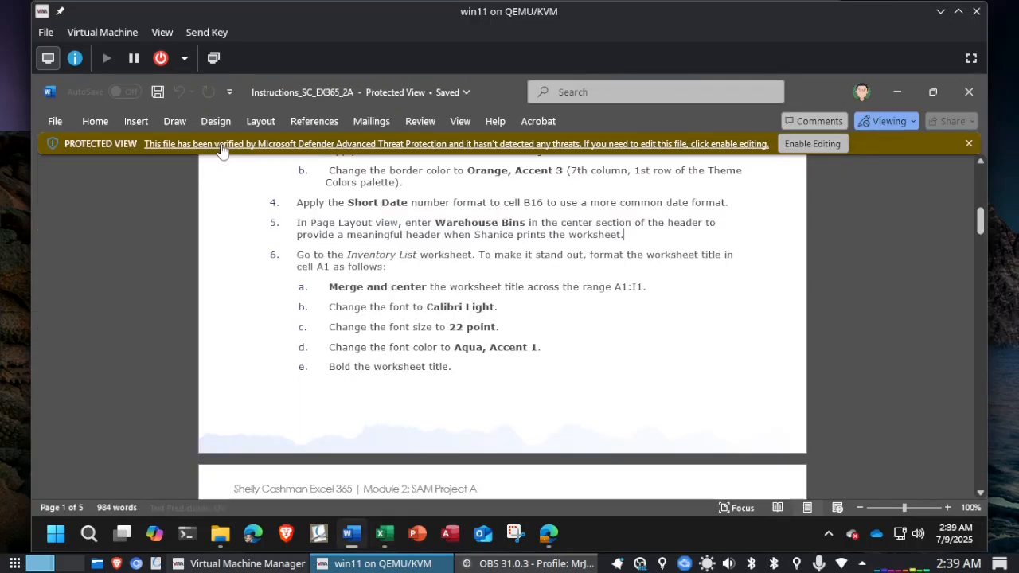
key(alt+Tab)
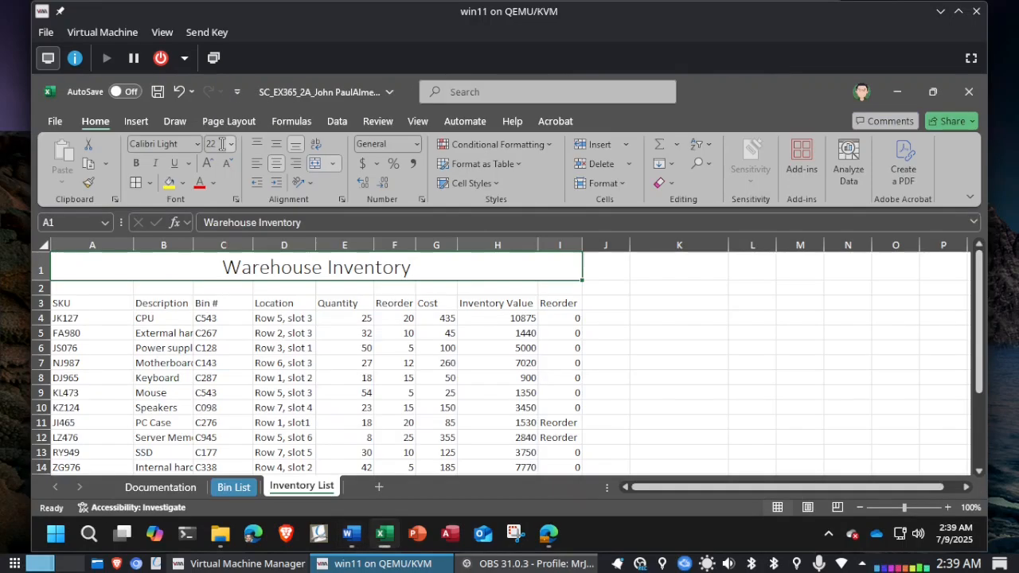
click(215, 191)
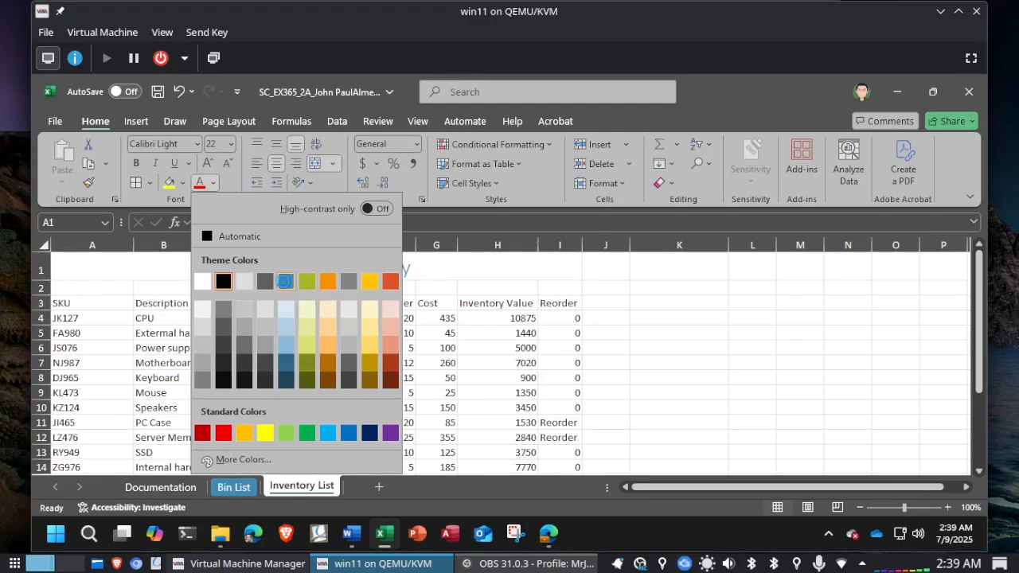
key(alt+Tab)
key(alt+Tab)
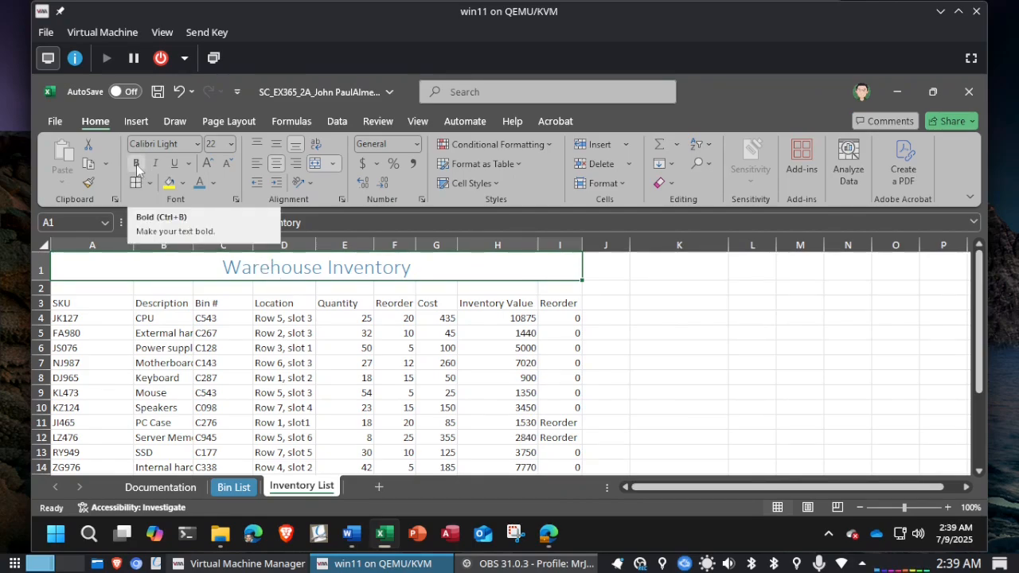
click(136, 164)
Step: Read the column B resizing instruction on the next page in Word and return to the Inventory List worksheet in Excel
key(alt+Tab)
scroll(477, 360, down, 2)
scroll(478, 359, down, 2)
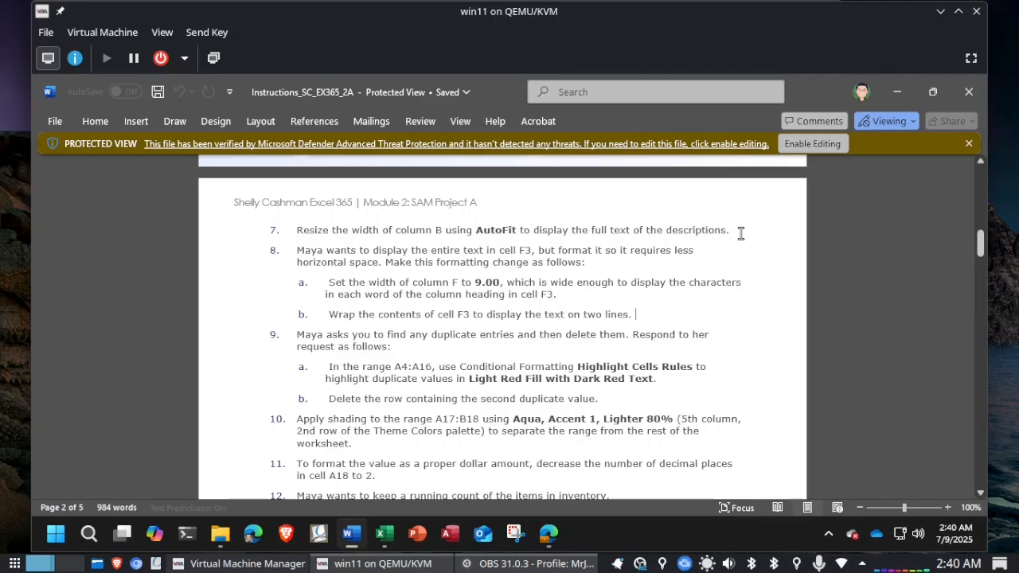
key(alt+Tab)
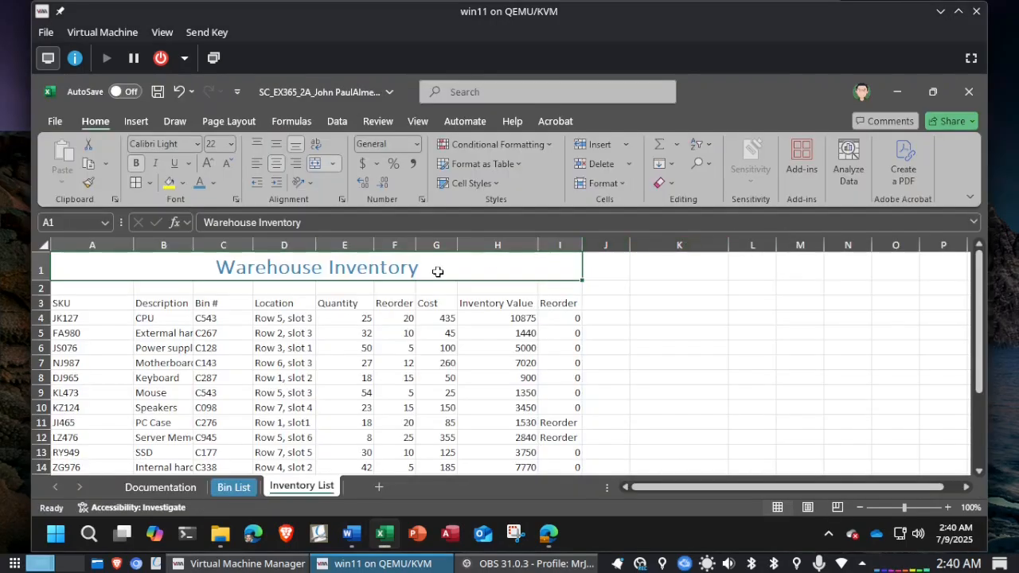
right_click(169, 245)
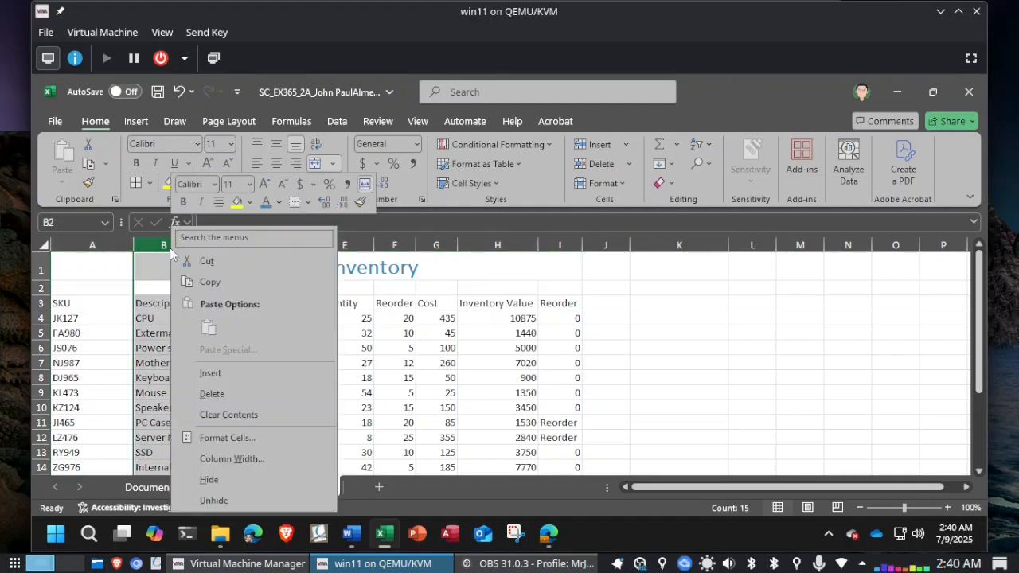
click(235, 464)
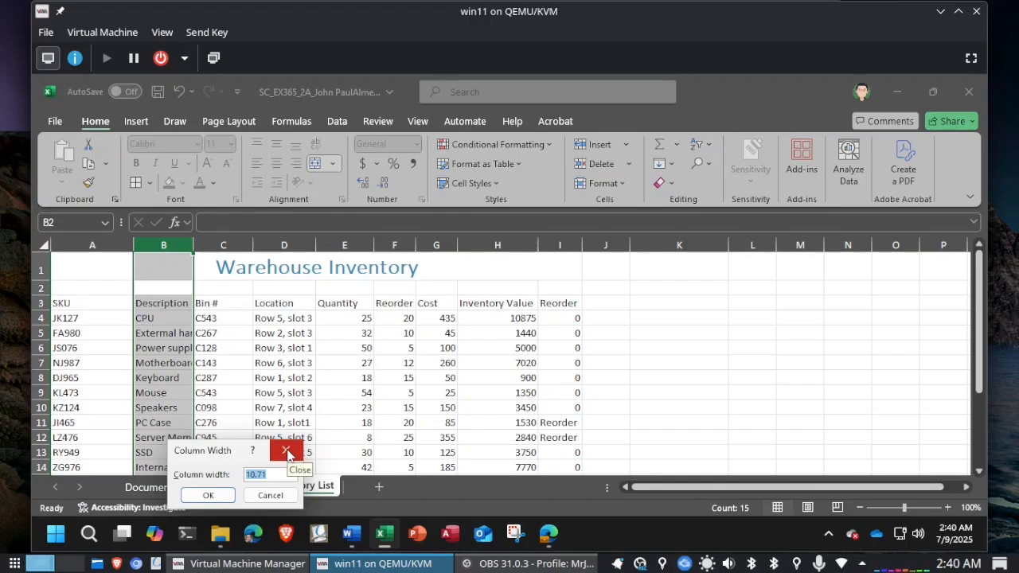
click(286, 452)
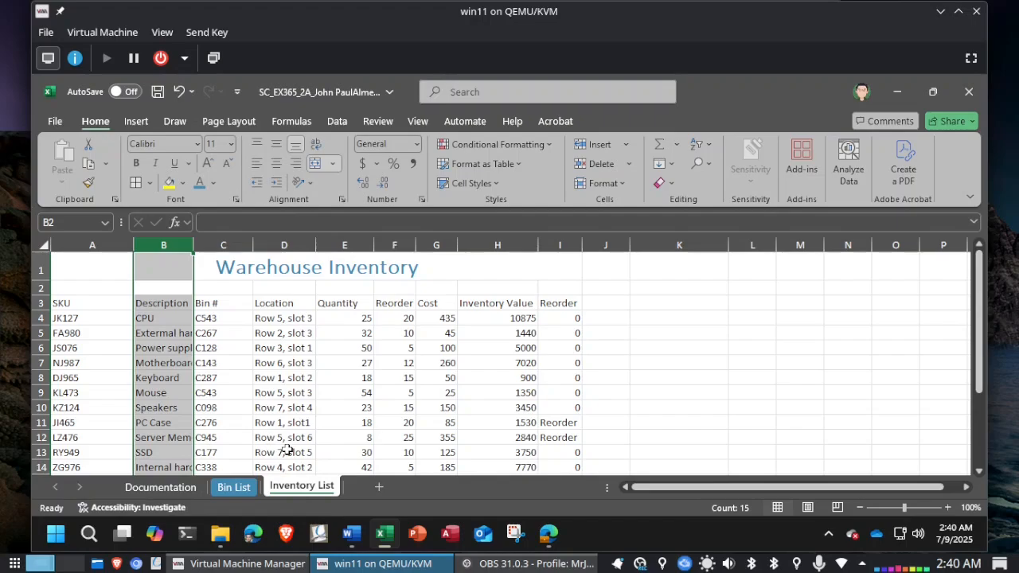
Step: AutoFit column B to show the full descriptions, undo and repeat the AutoFit, and save the workbook
double_click(193, 244)
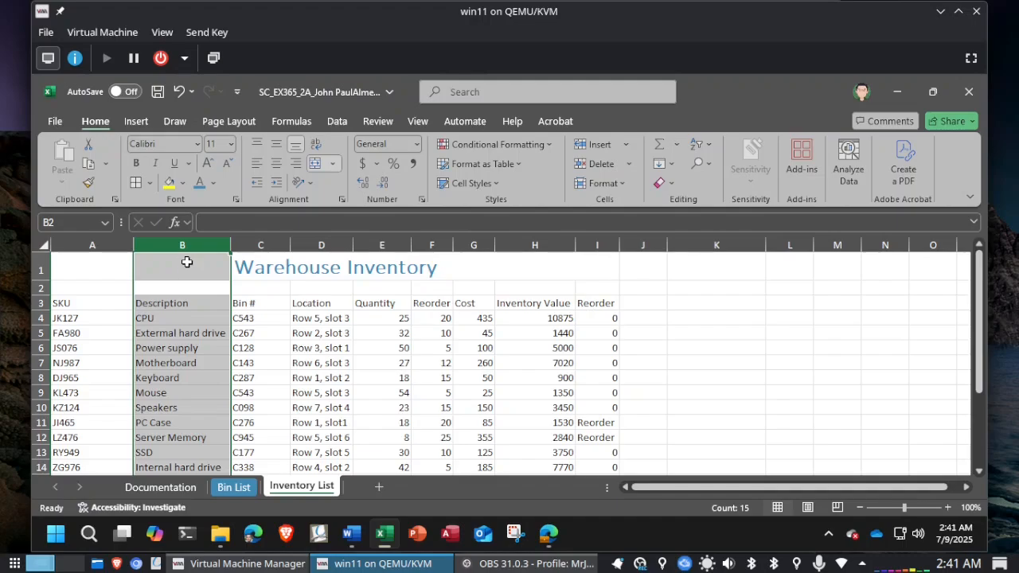
key(ctrl+z)
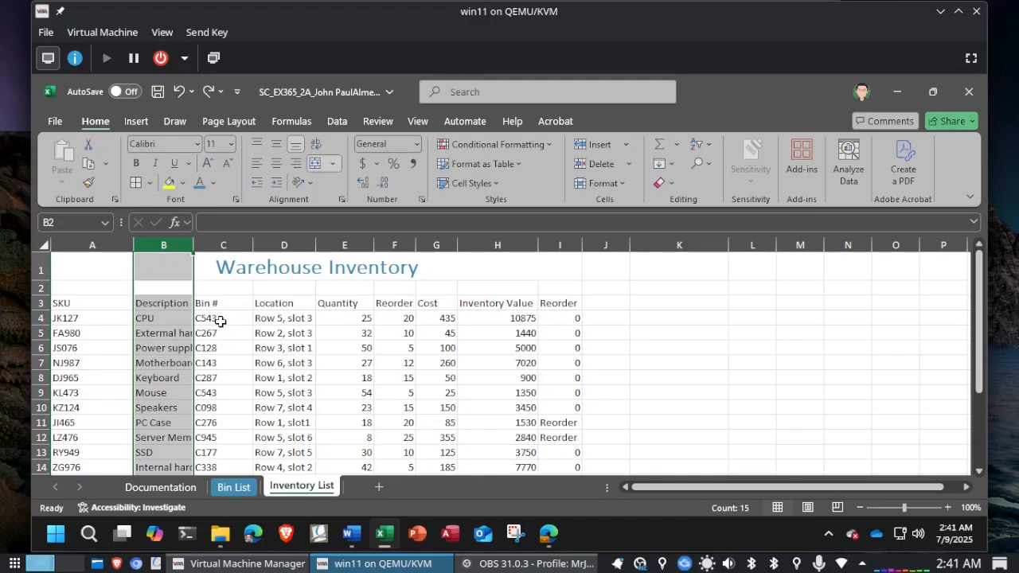
double_click(194, 244)
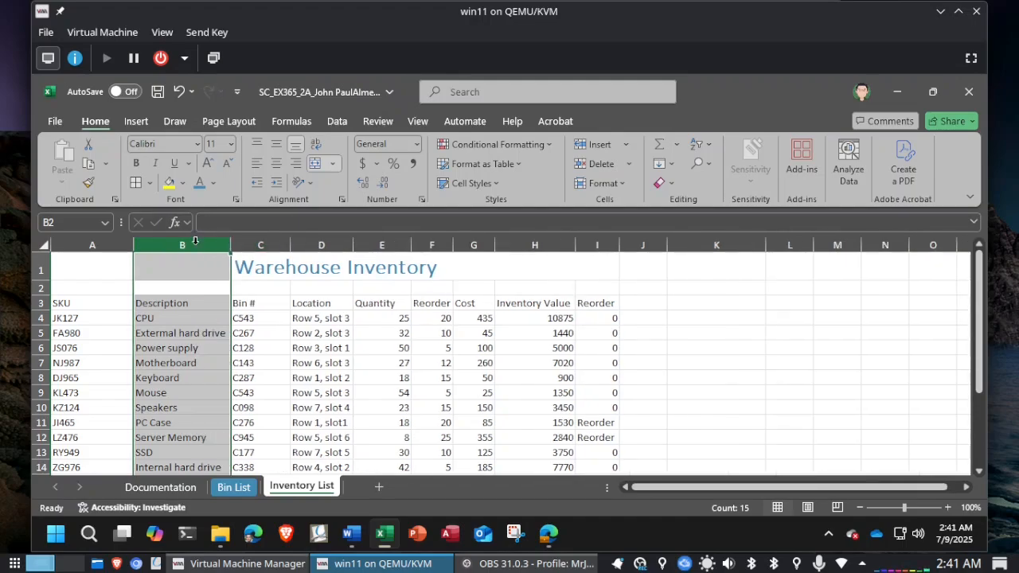
click(156, 91)
Step: Check the column F width instruction in Word and set the width of column F to 9.00 in Excel
key(alt+Tab)
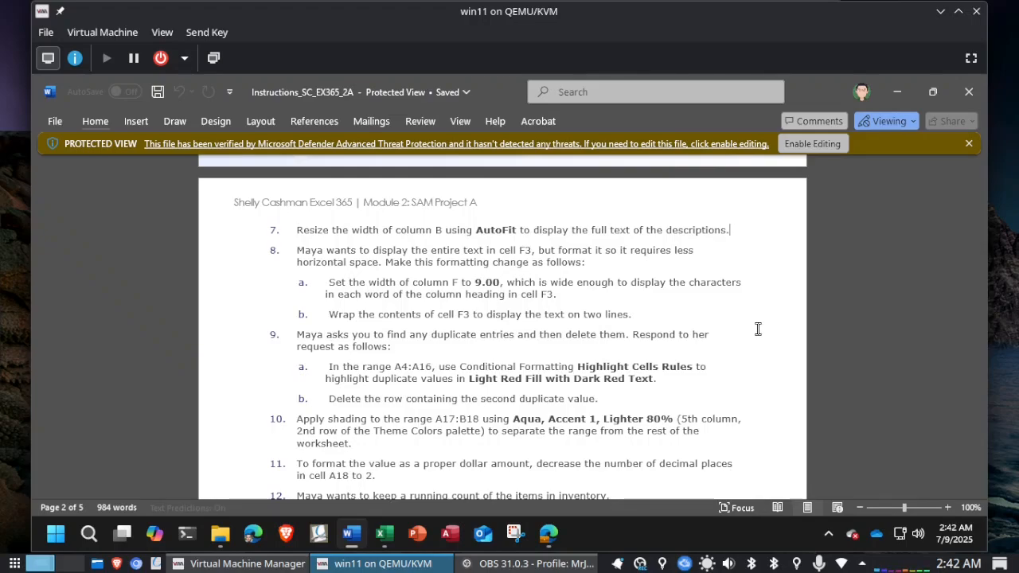
key(alt+Tab)
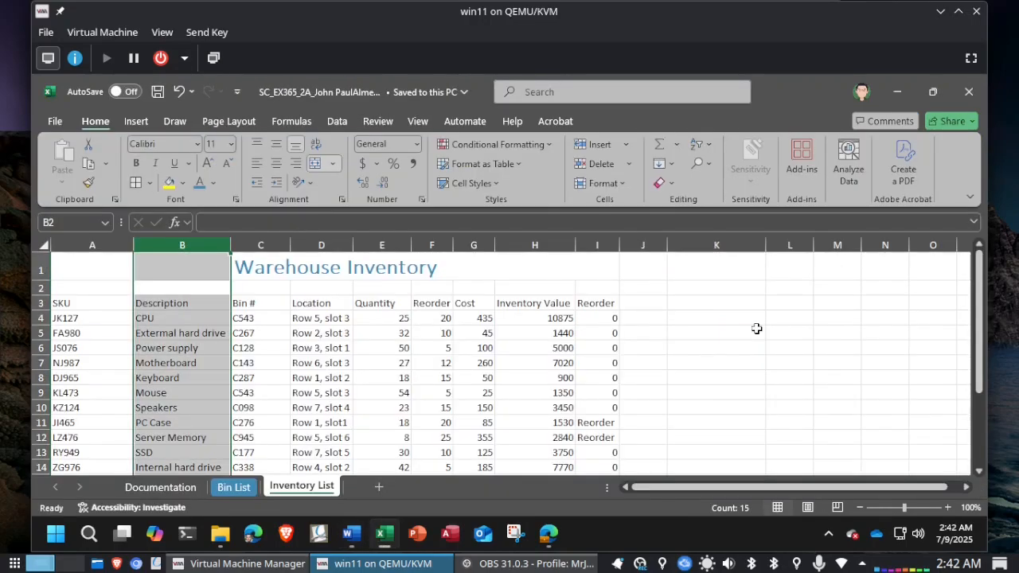
right_click(431, 237)
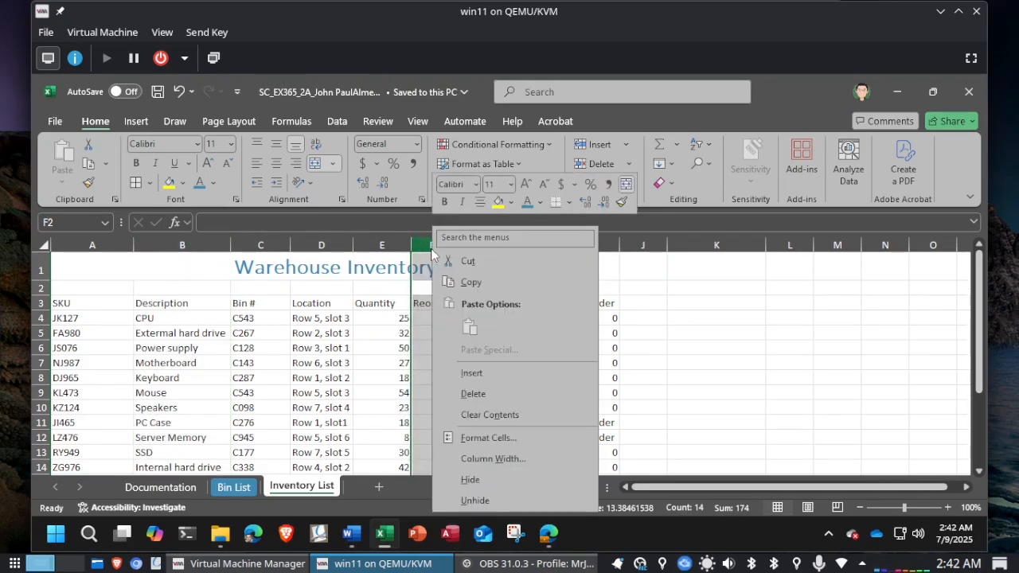
click(485, 461)
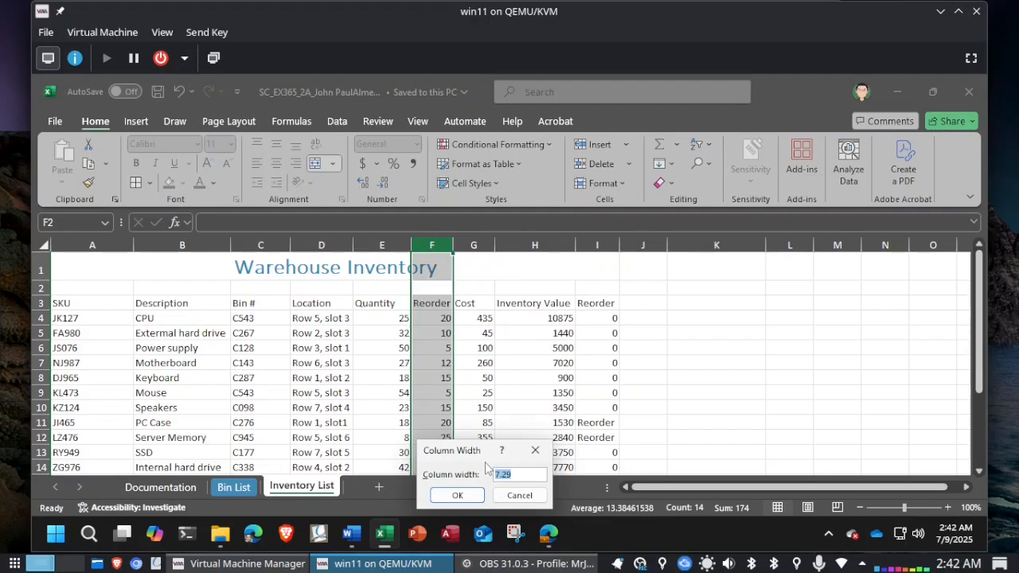
text(9.00)
key(Return)
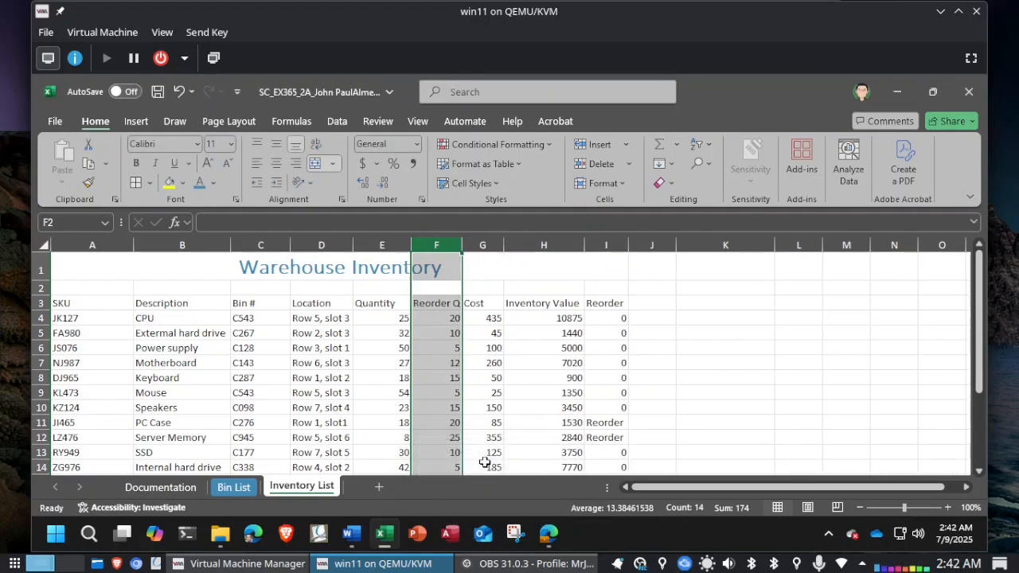
Step: Check the wrapping instruction in Word, wrap the text of the column heading in cell F3 in Excel, and save the workbook
key(alt+Tab)
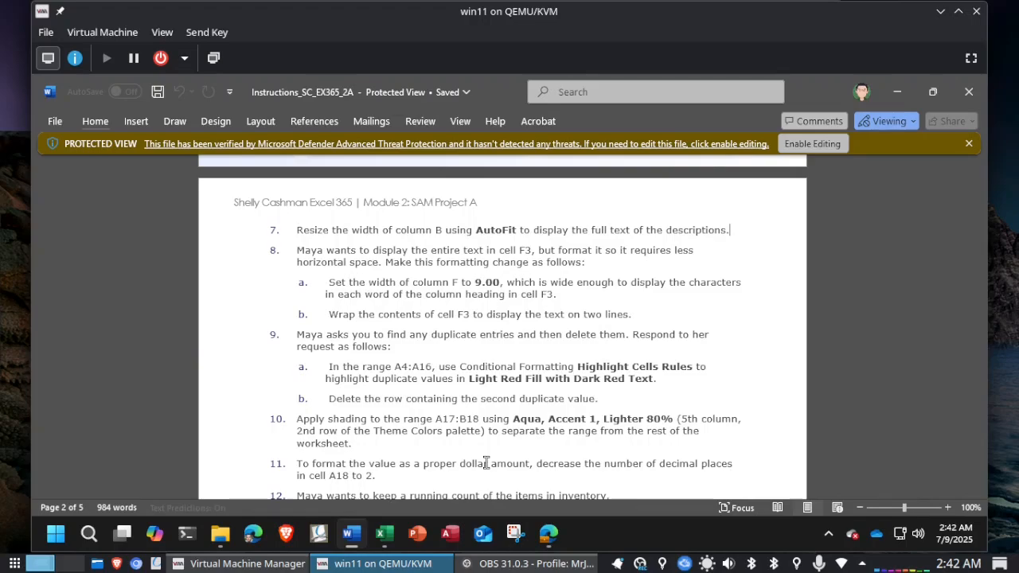
key(alt+Tab)
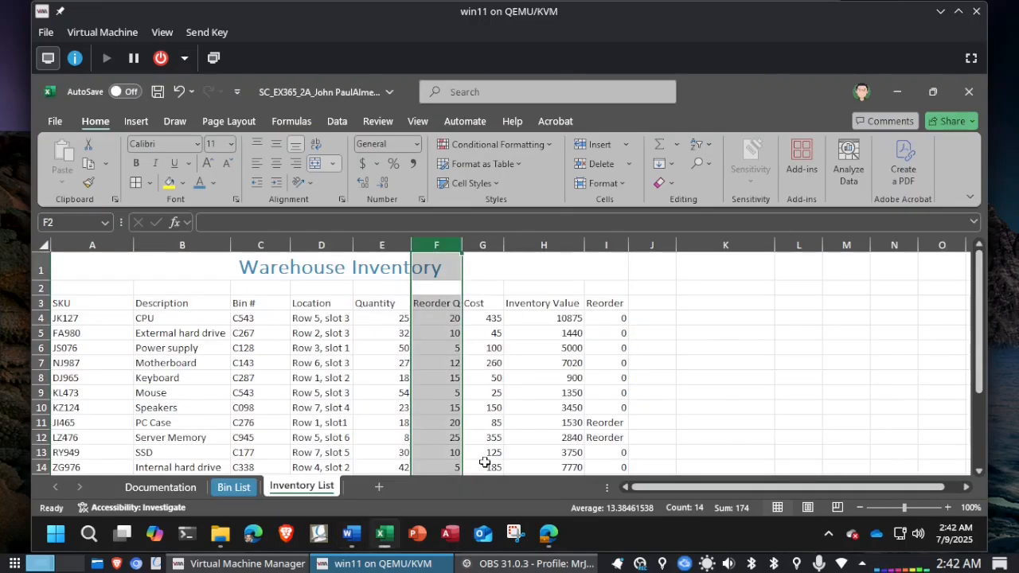
click(438, 304)
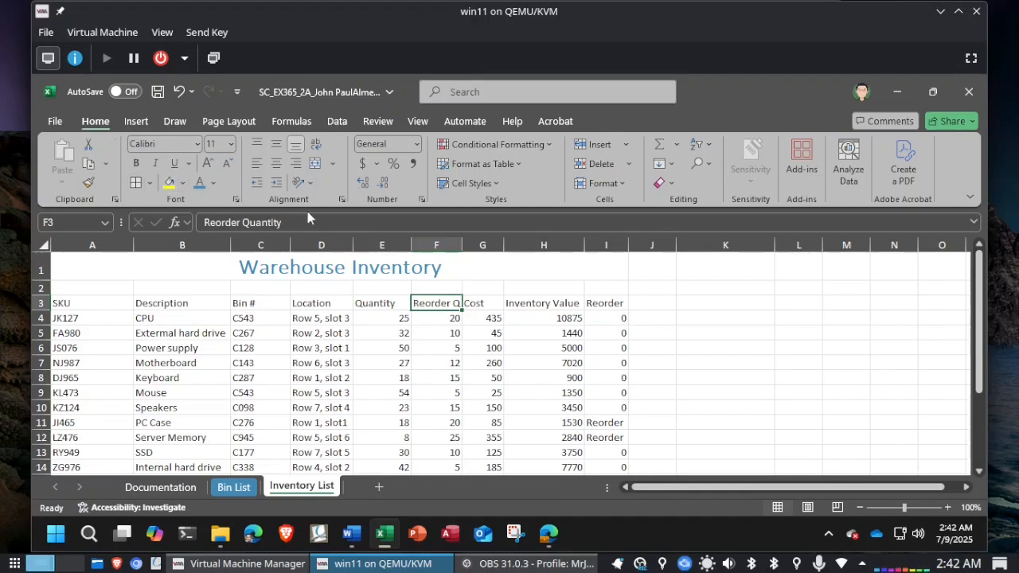
click(316, 149)
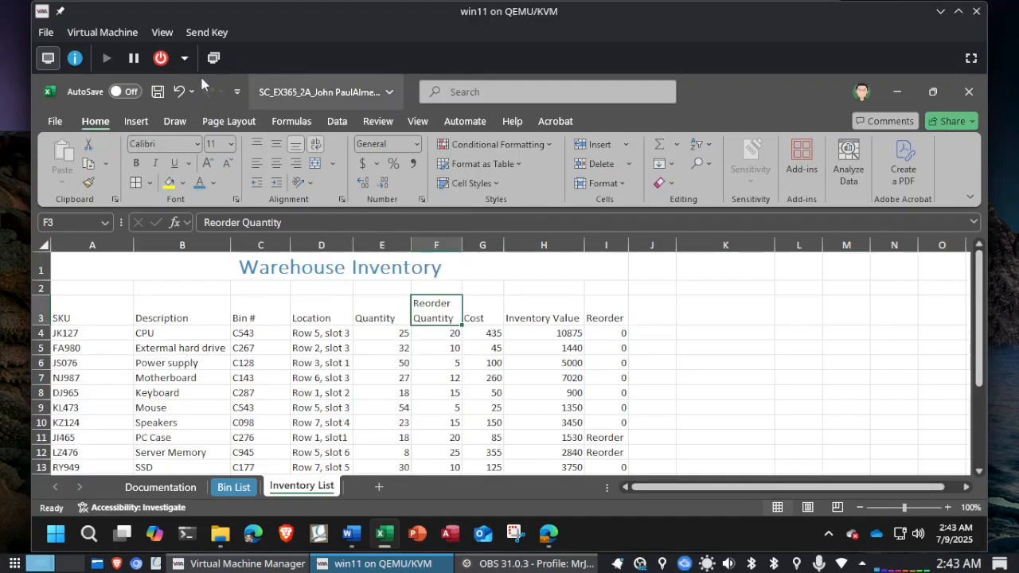
click(157, 92)
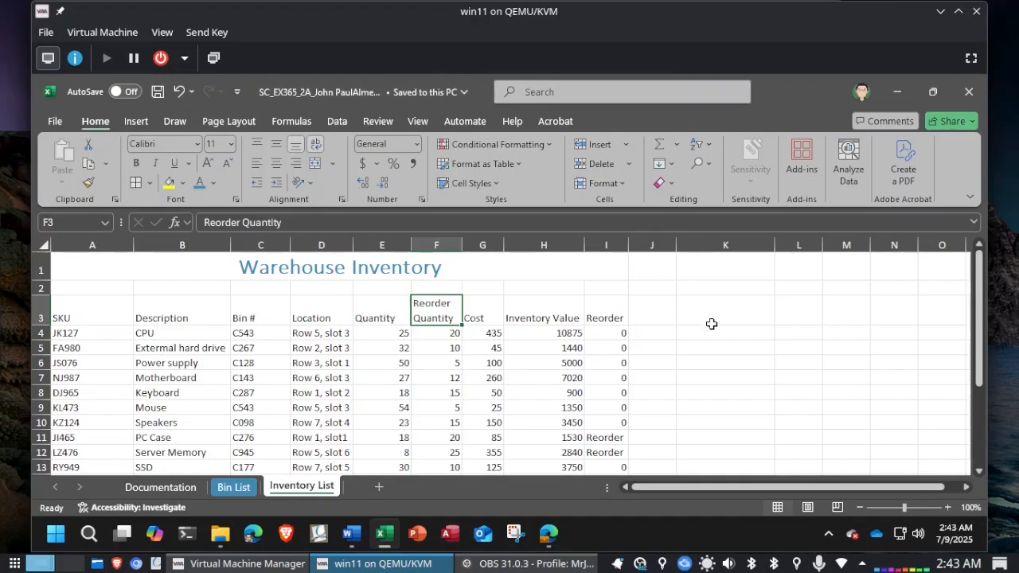
Step: Read the instructions for finding and deleting duplicate entries in Word and return to the Inventory List worksheet in Excel
key(alt+Tab)
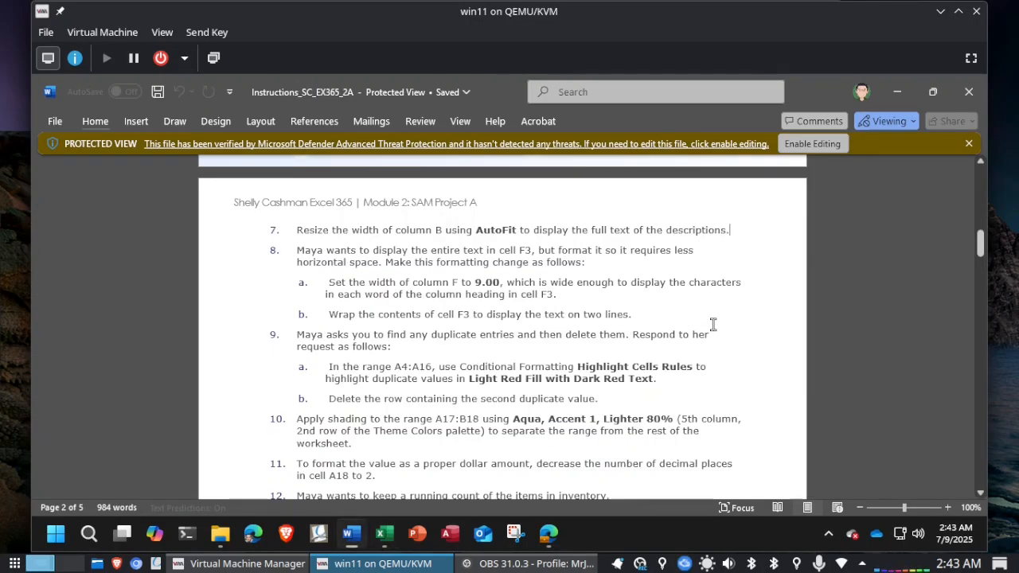
scroll(713, 324, down, 2)
scroll(713, 324, down, 2)
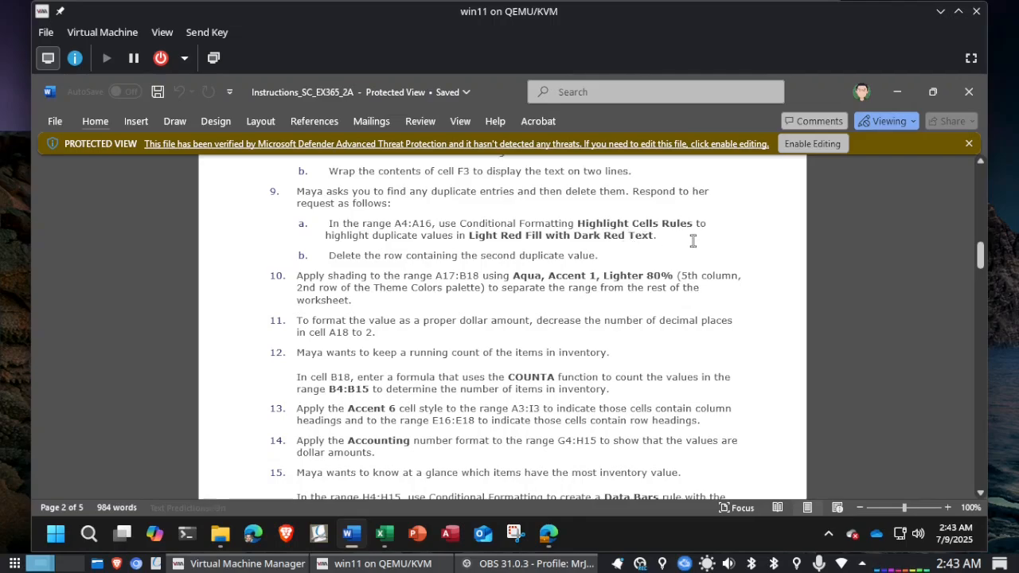
key(alt+Tab)
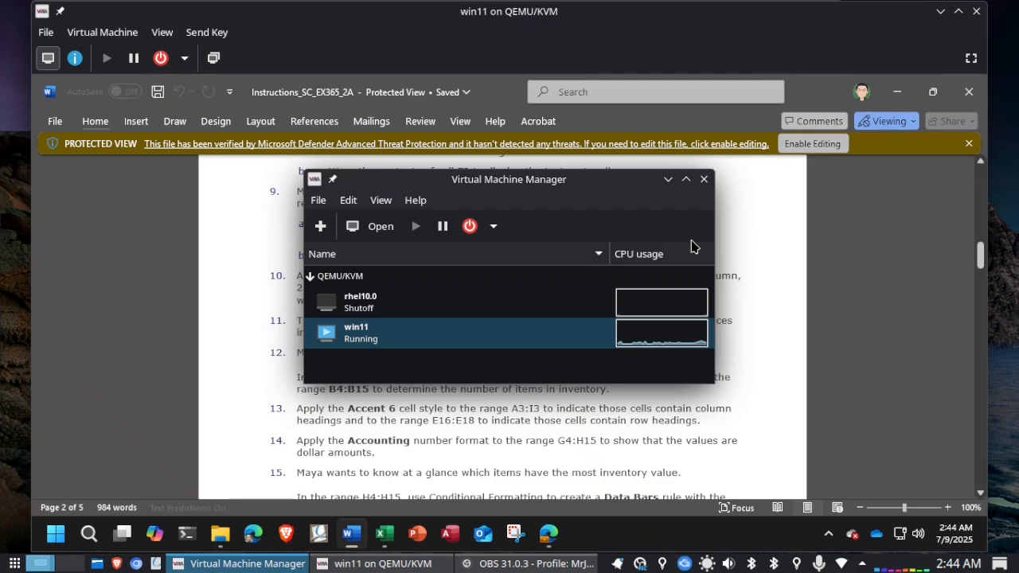
click(924, 278)
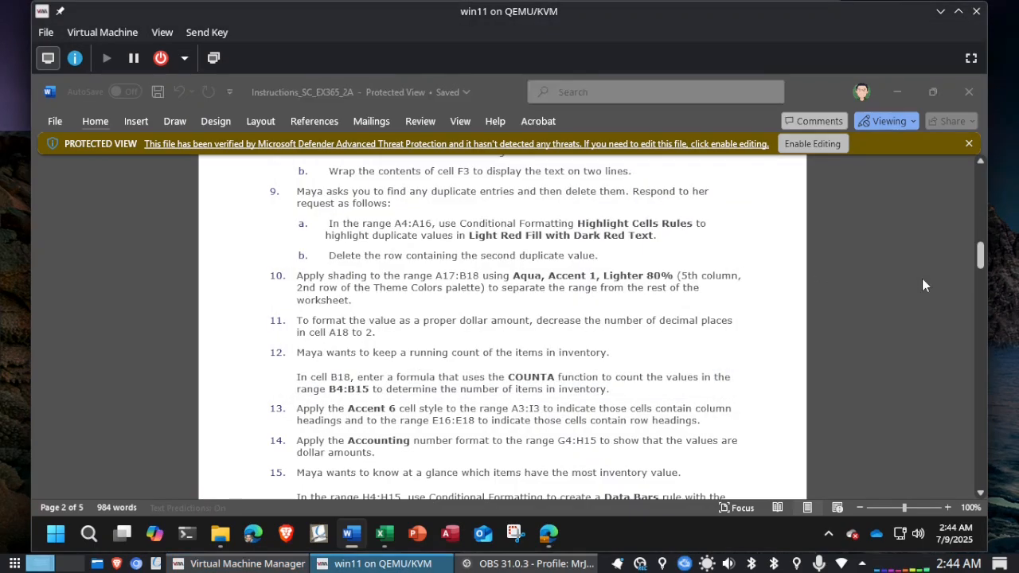
key(alt+Tab)
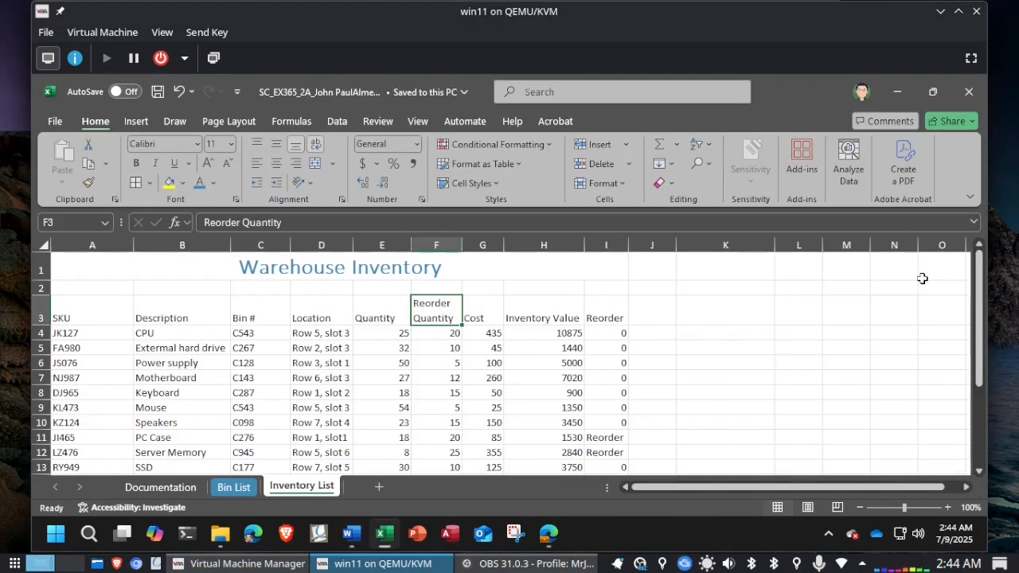
Step: Highlight duplicate values in the range A4:A16 with a conditional formatting rule using Light Red Fill with Dark Red Text
click(76, 224)
text(A4:A16)
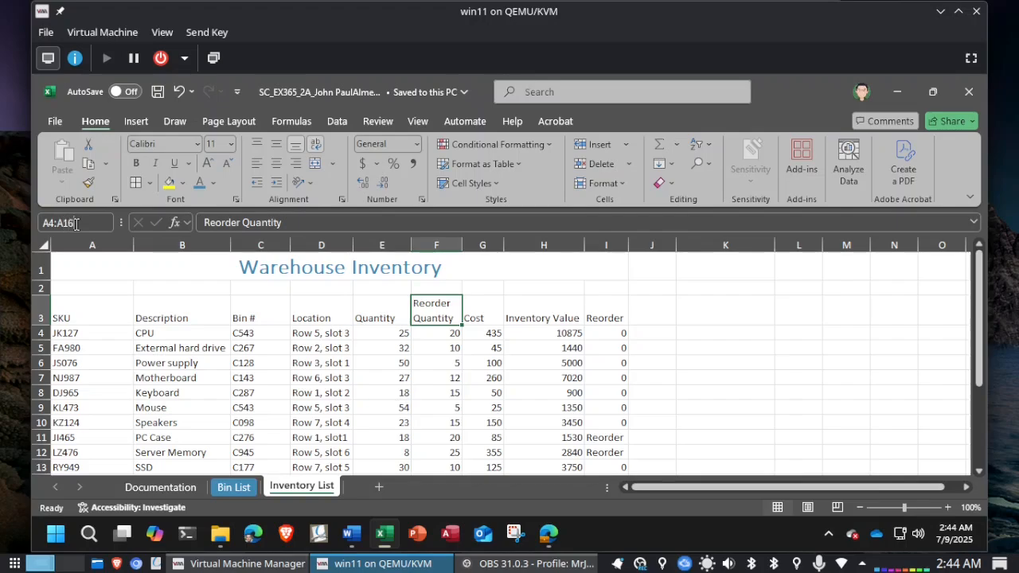
key(Return)
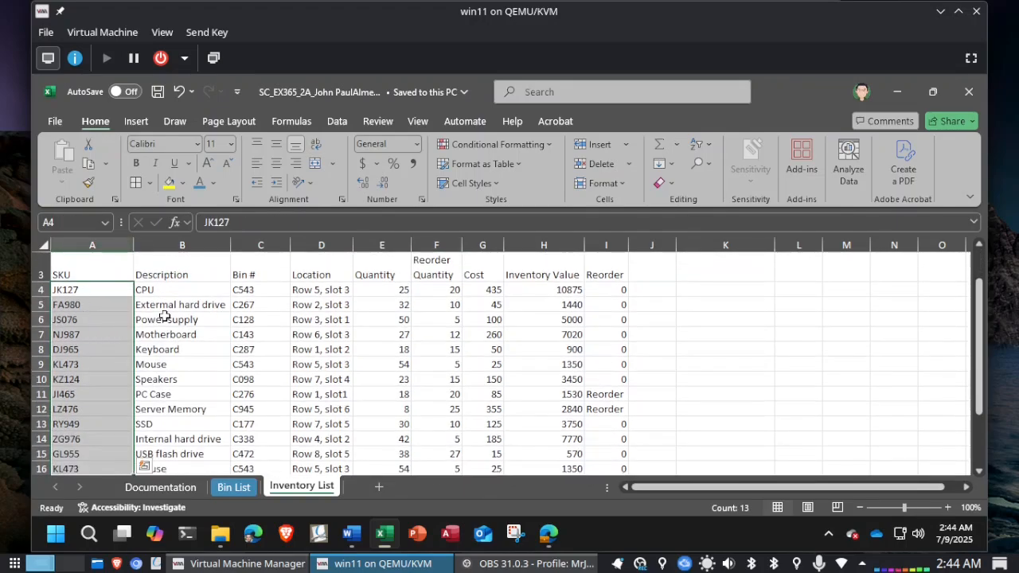
scroll(164, 316, down, 2)
scroll(164, 316, up, 3)
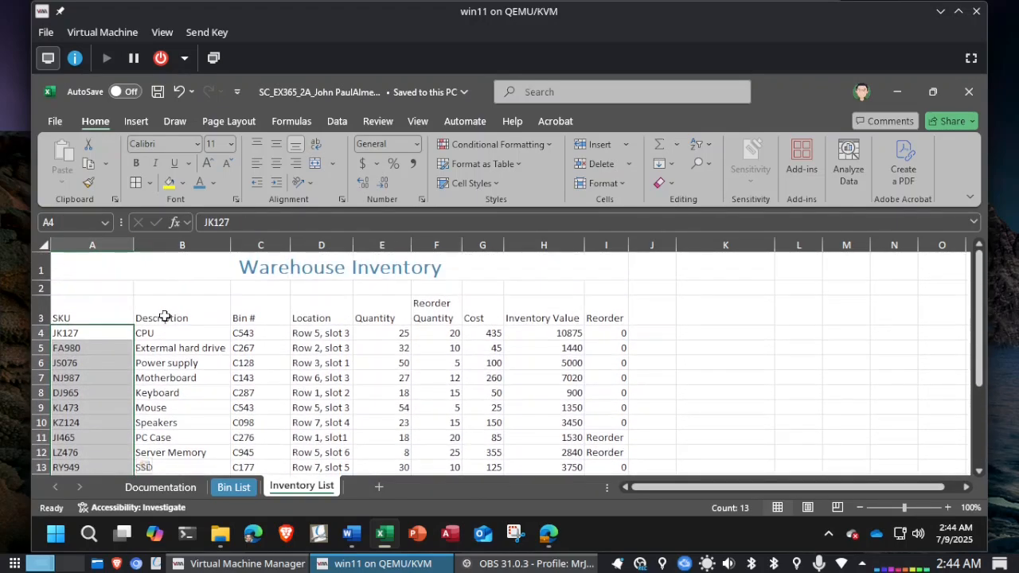
scroll(164, 316, down, 1)
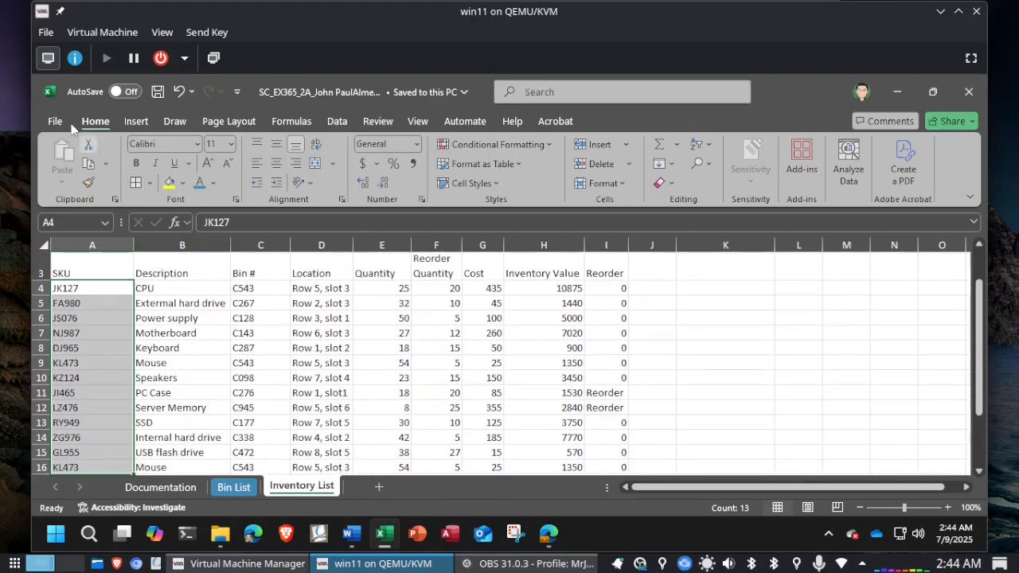
click(525, 147)
mouse_move(522, 170)
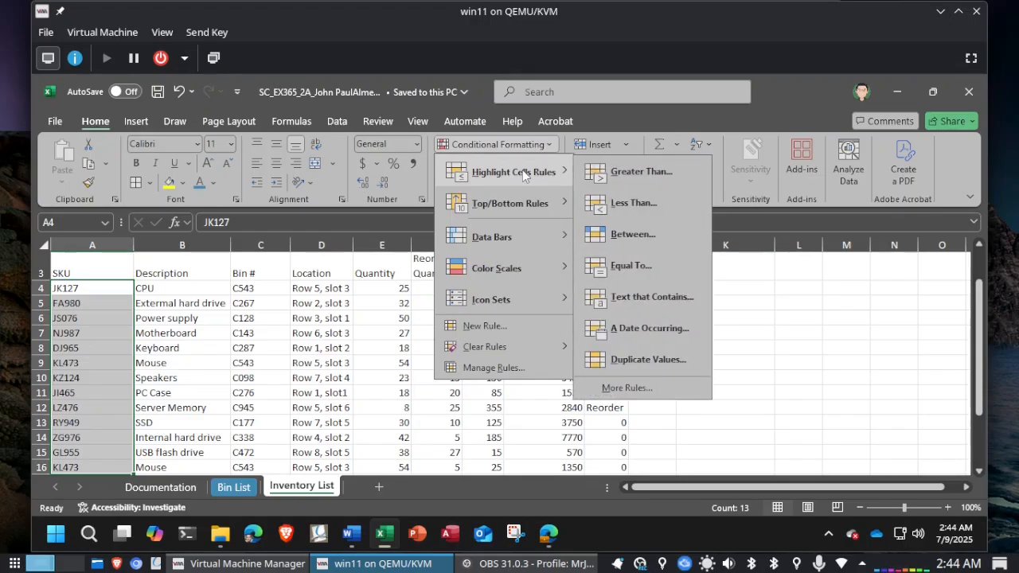
click(656, 360)
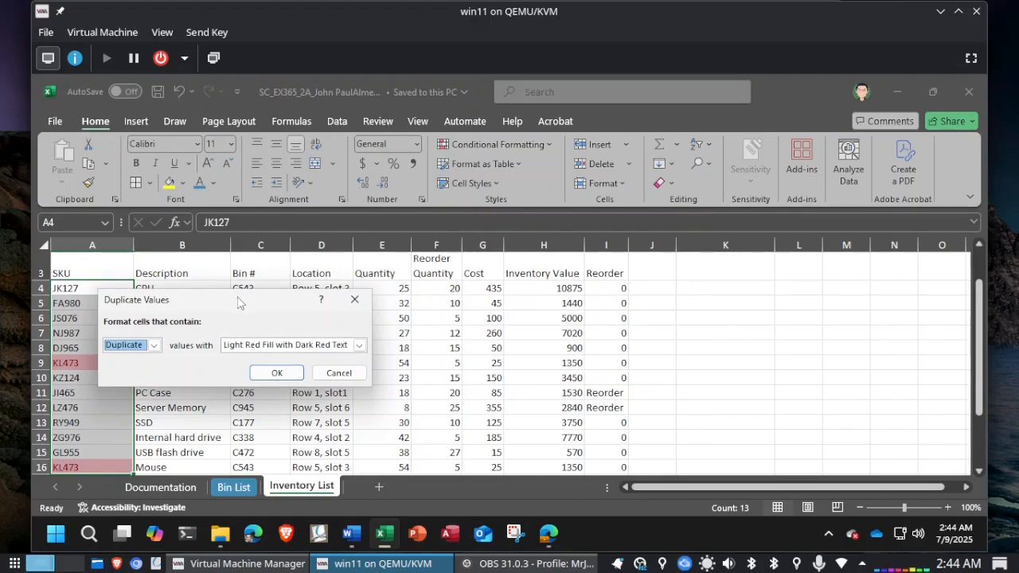
drag(237, 302, 373, 289)
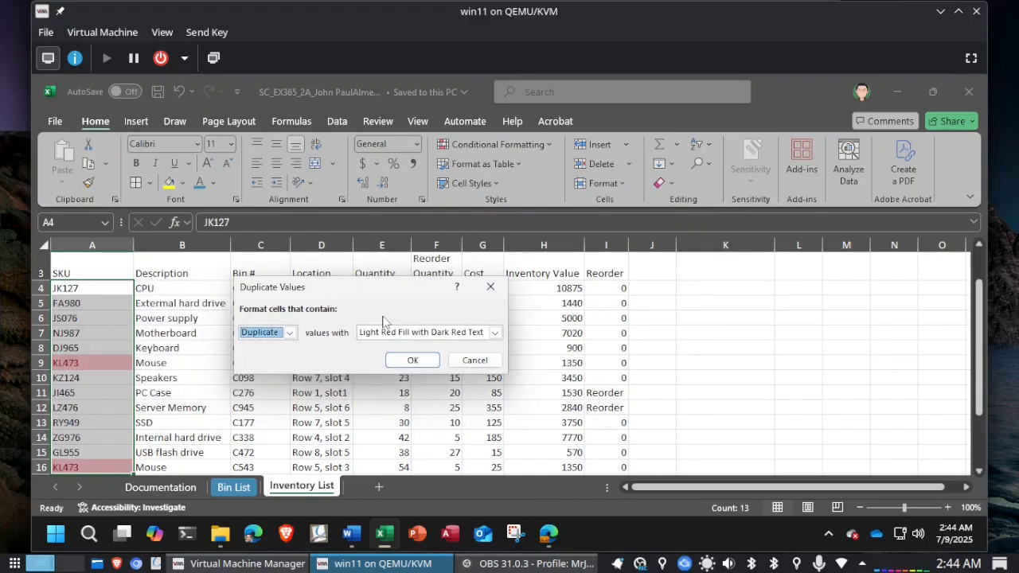
click(493, 333)
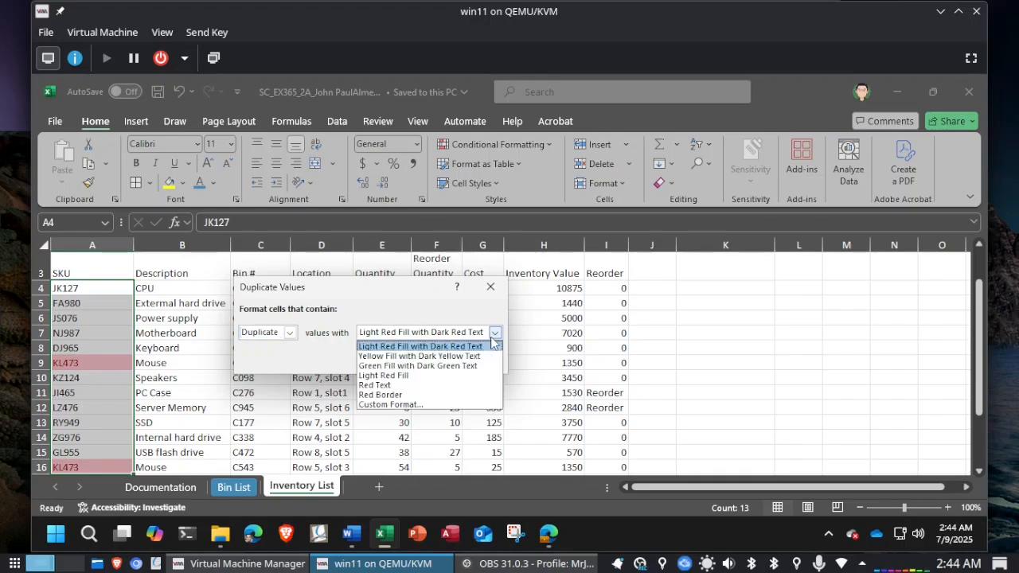
click(402, 293)
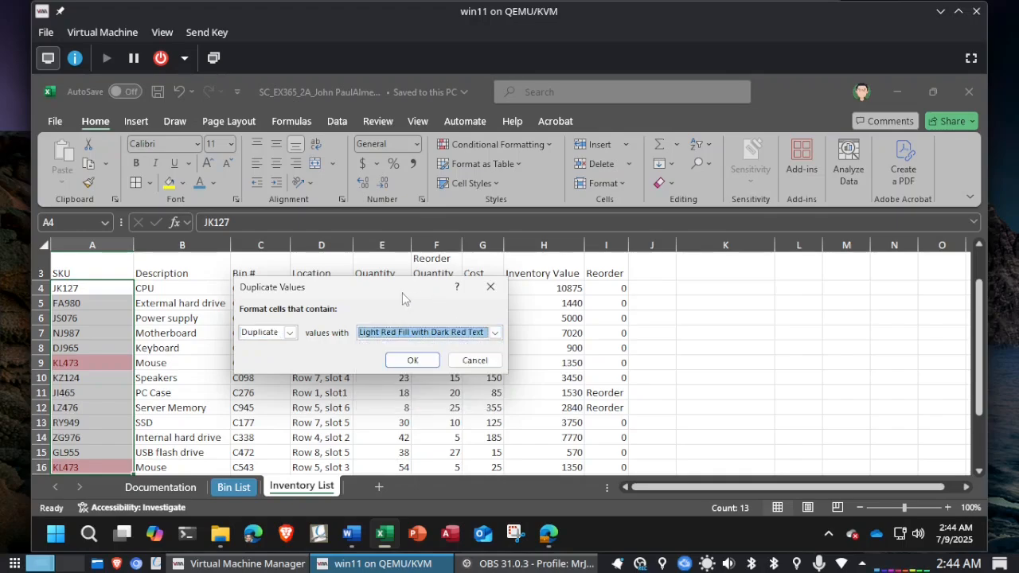
click(411, 359)
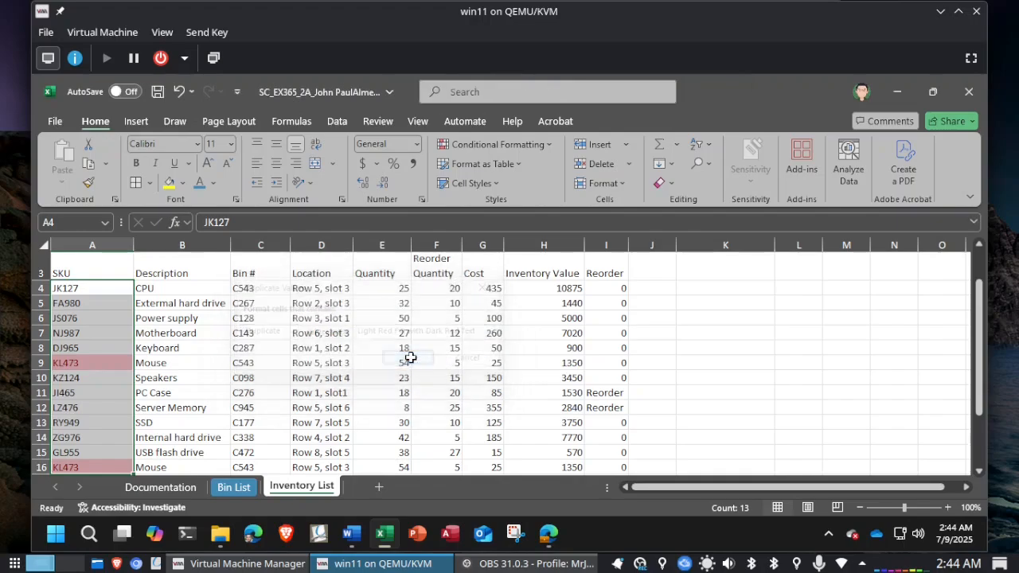
Step: Delete row 16, which contains the second duplicate SKU, from the Inventory List worksheet
key(alt+Tab)
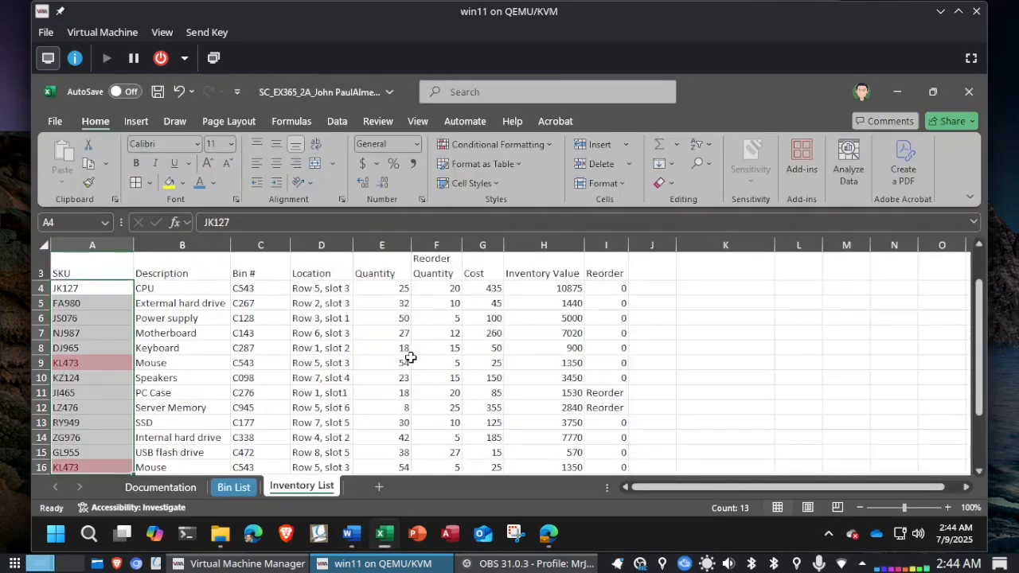
scroll(267, 399, down, 1)
scroll(267, 399, down, 1)
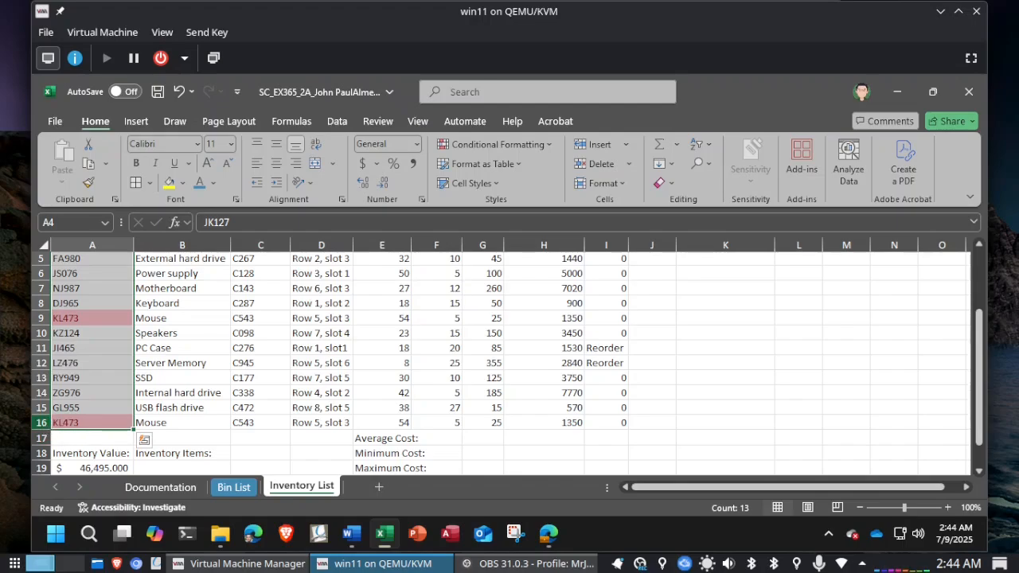
right_click(46, 424)
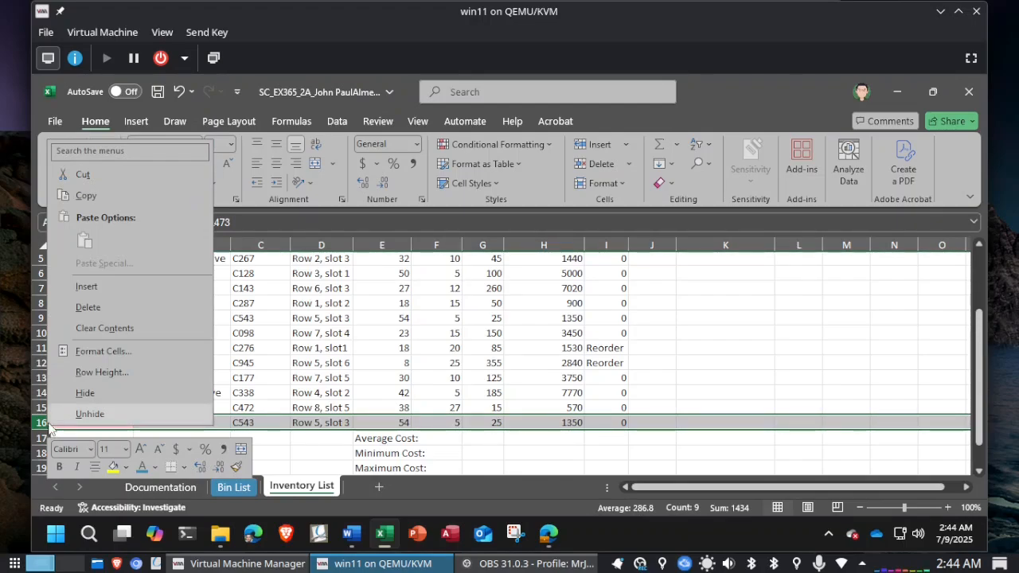
click(81, 312)
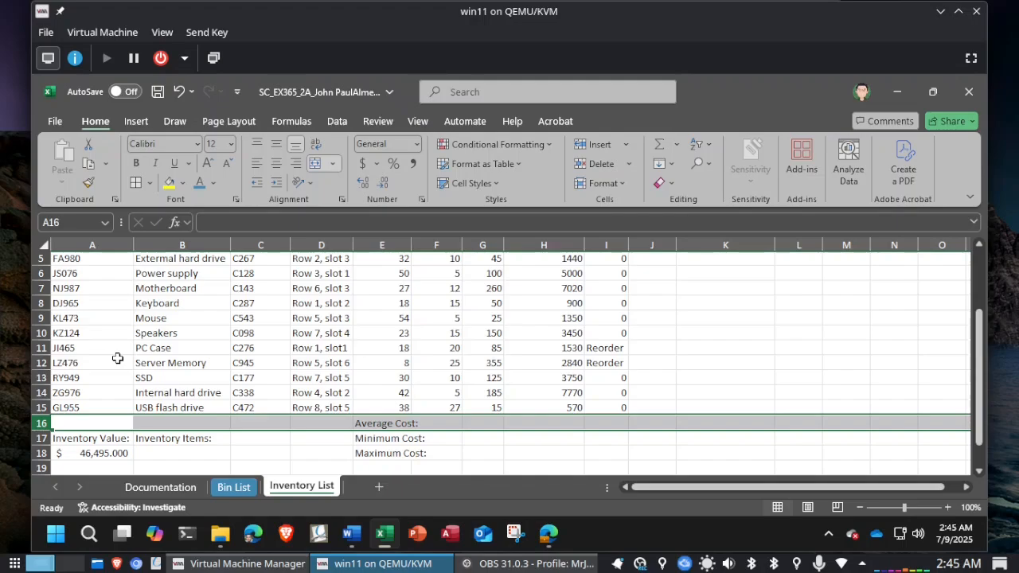
scroll(117, 358, up, 2)
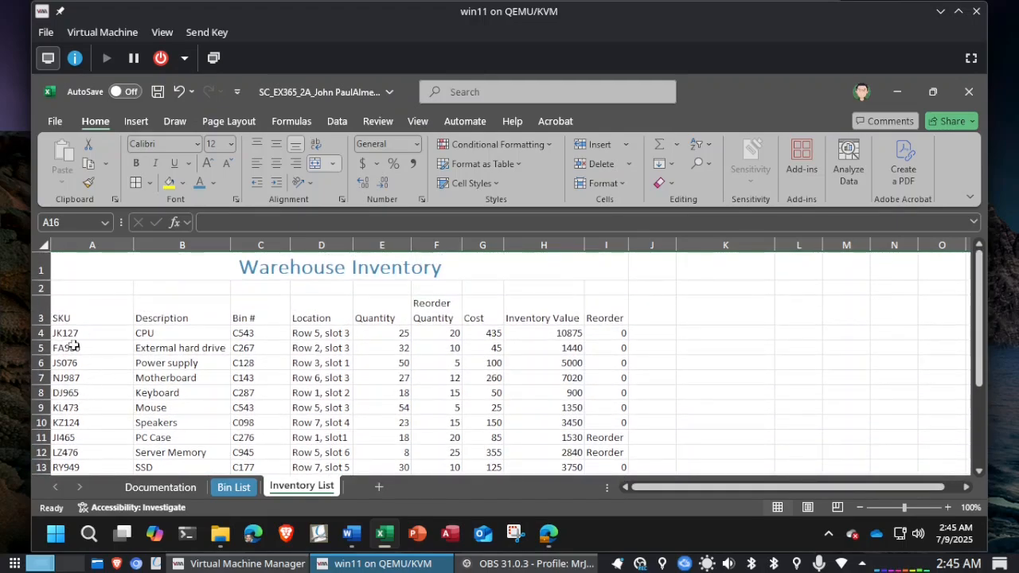
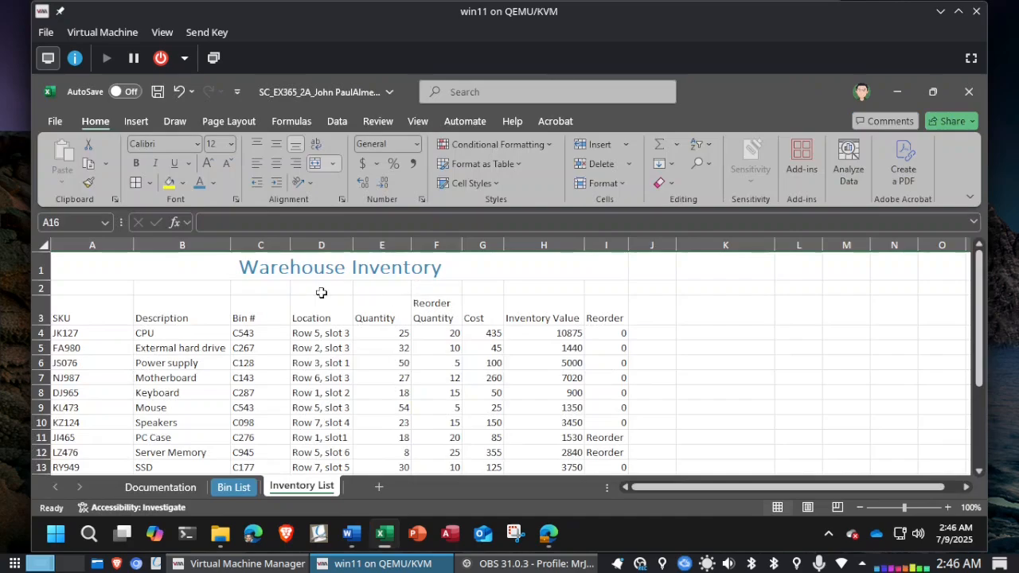
Step: Shade the range A17:B18 with the Aqua, Accent 1, Lighter 80% fill color, checking the color instruction in Word
click(88, 223)
text(A)
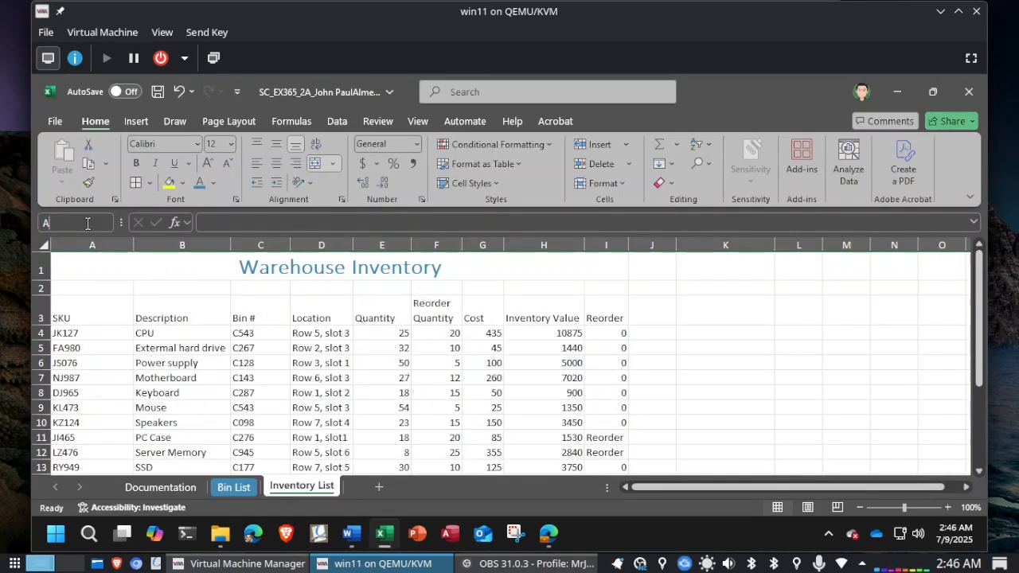
text(17:B18)
key(Return)
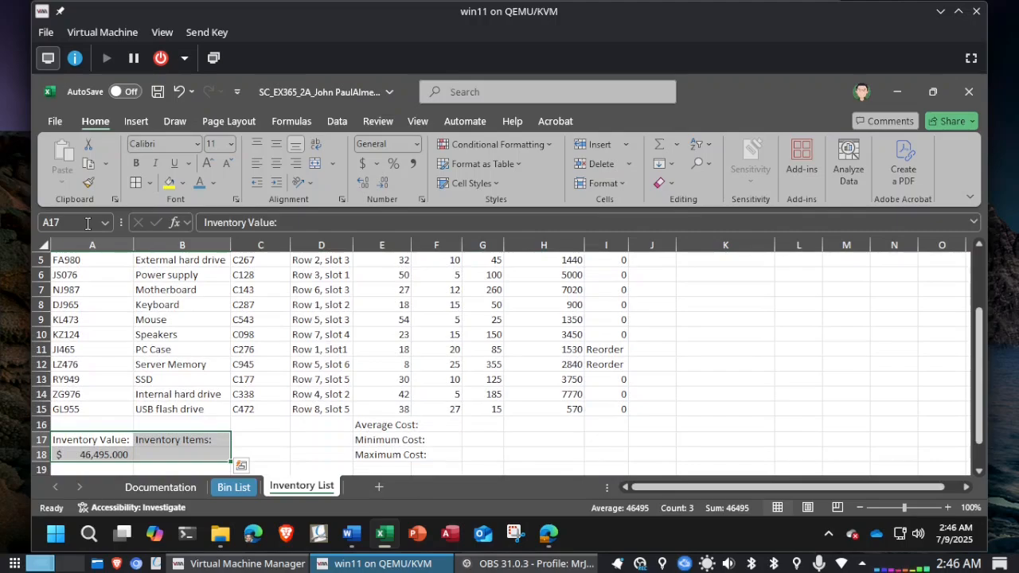
key(alt+Tab)
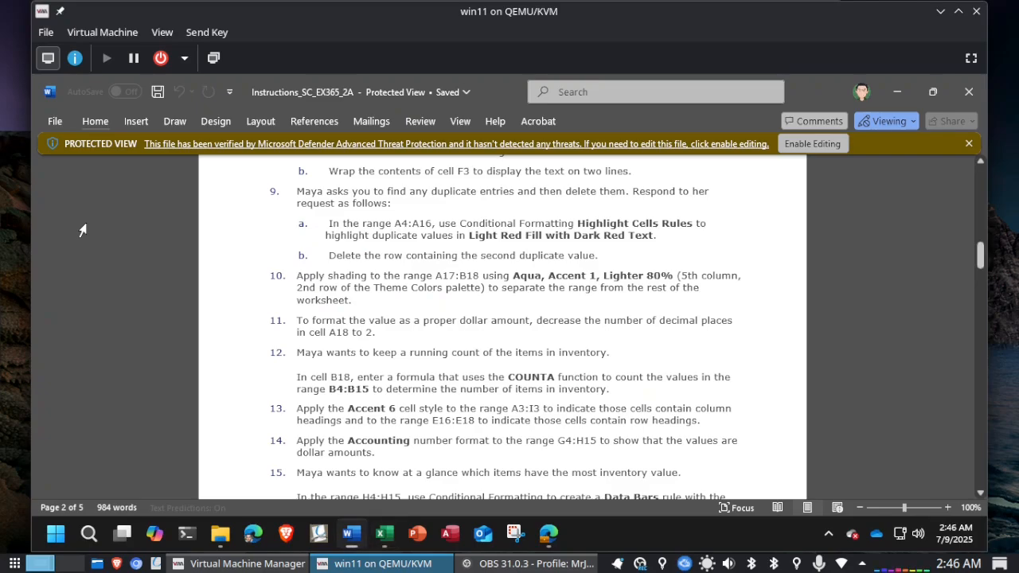
key(alt+Tab)
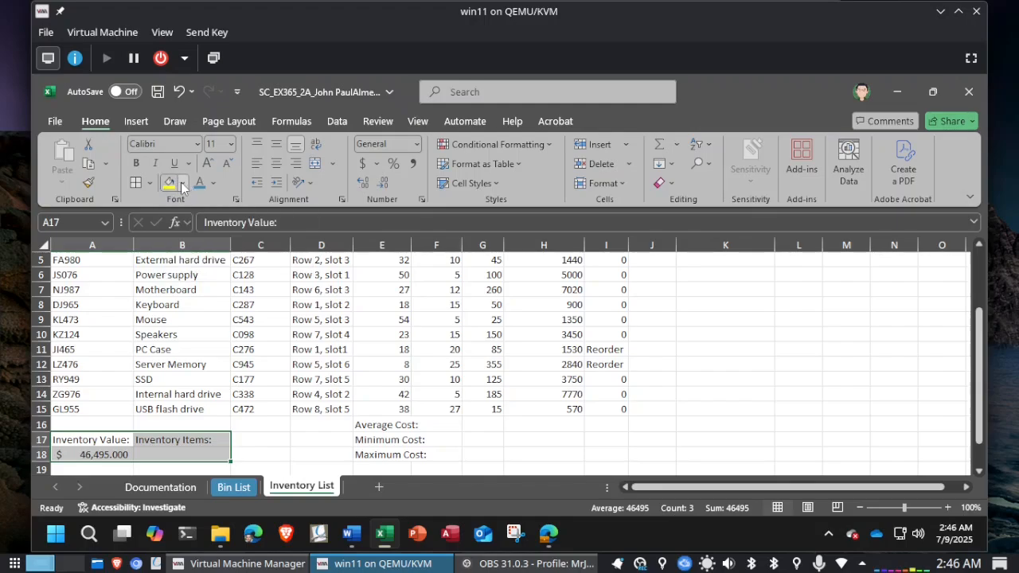
key(alt+Tab)
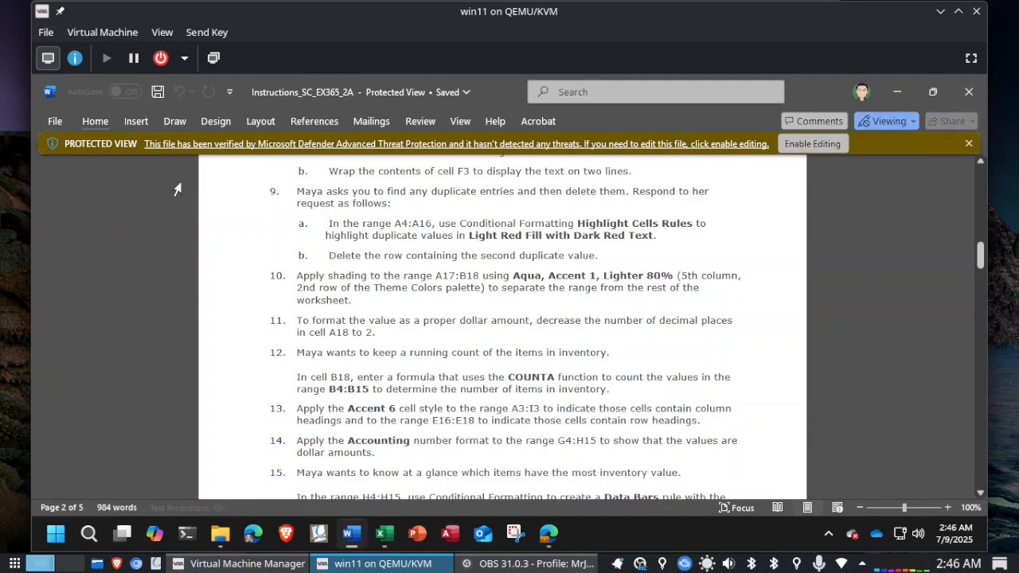
key(alt+Tab)
click(182, 183)
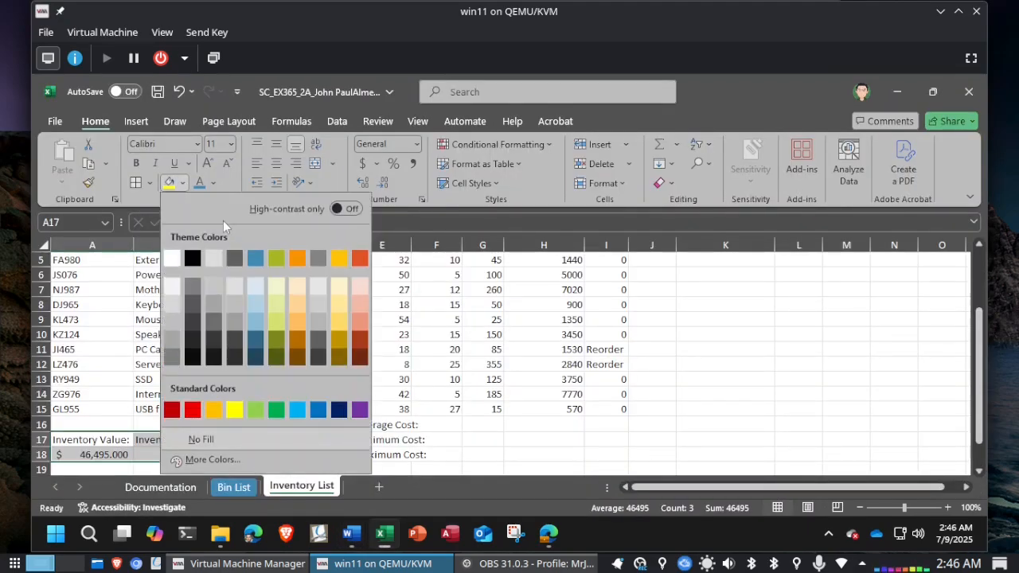
click(252, 288)
Step: Review the final figure of the Inventory List worksheet in Word and read the instruction on decimal places in cell A18
key(alt+Tab)
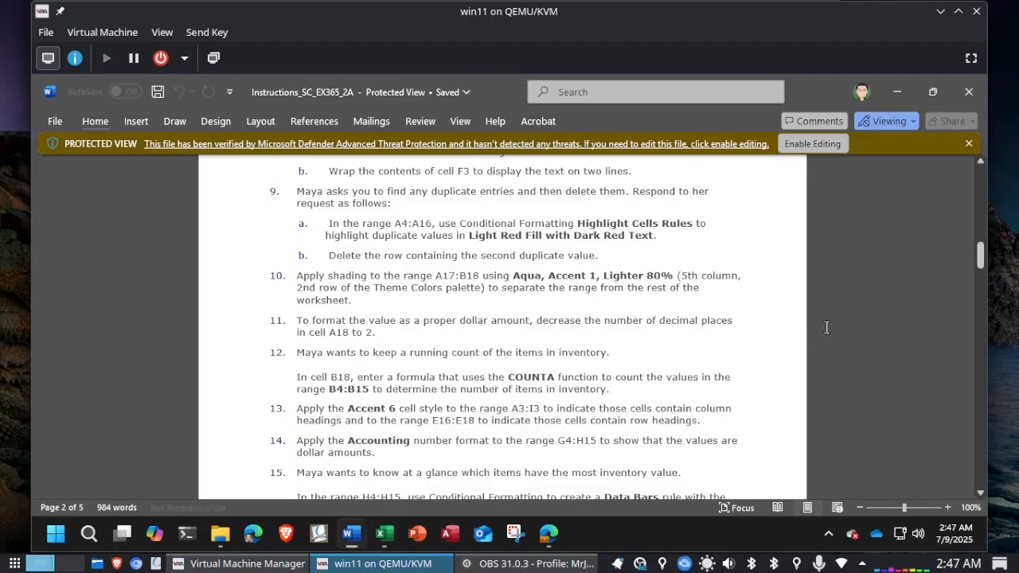
scroll(826, 327, down, 15)
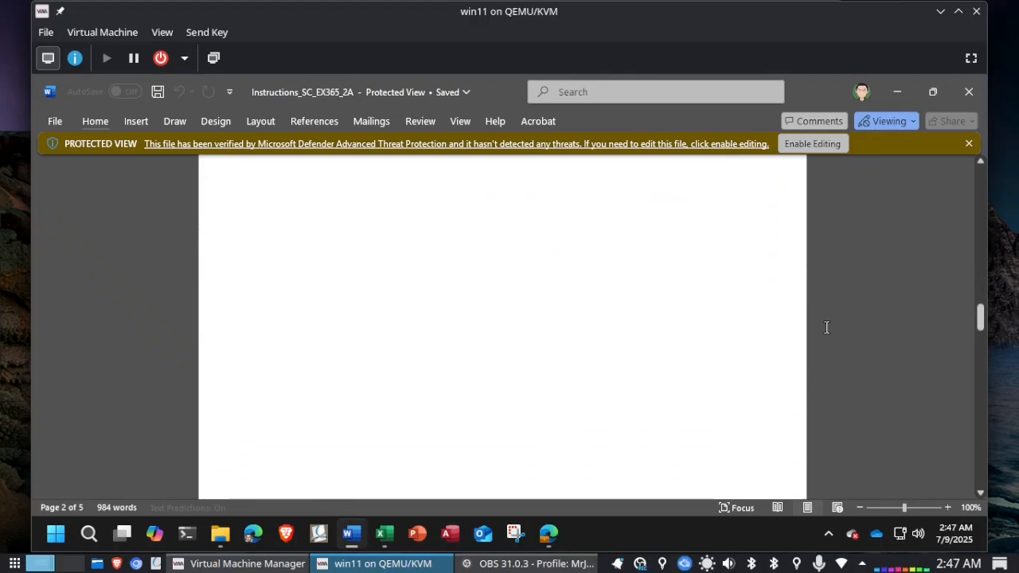
scroll(827, 327, down, 5)
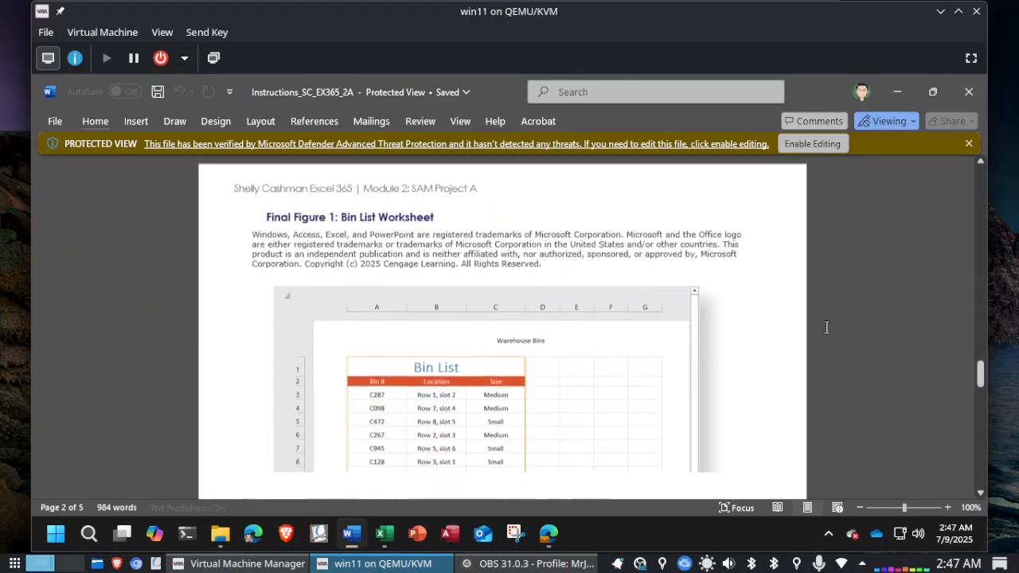
scroll(826, 327, down, 10)
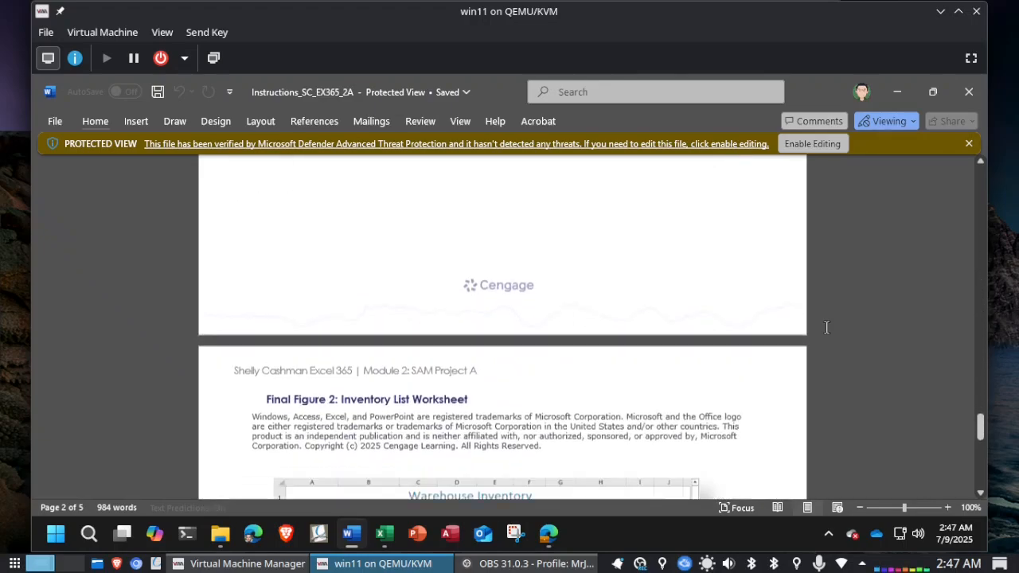
scroll(826, 327, down, 7)
scroll(826, 327, down, 1)
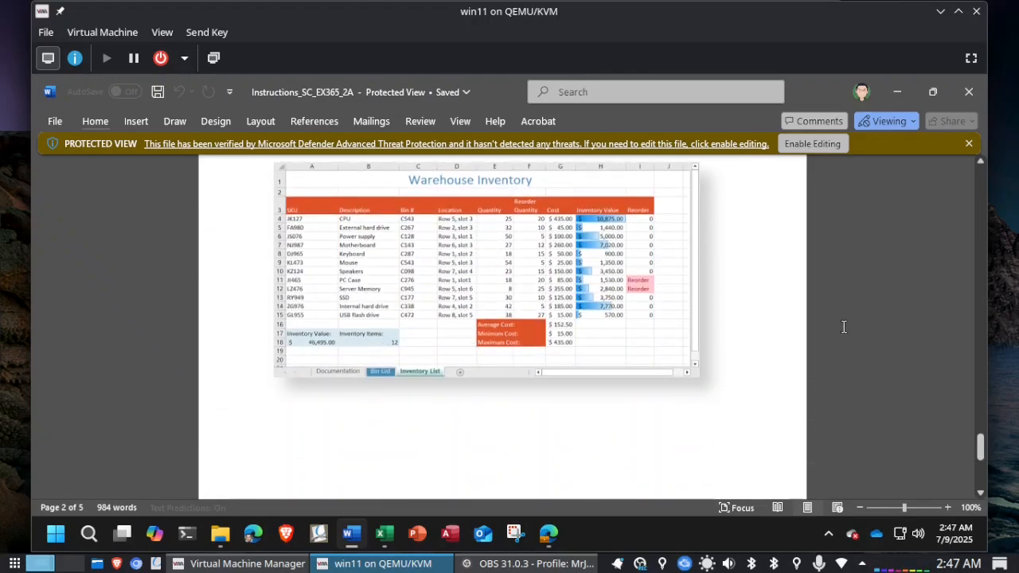
scroll(865, 331, up, 12)
scroll(864, 332, up, 20)
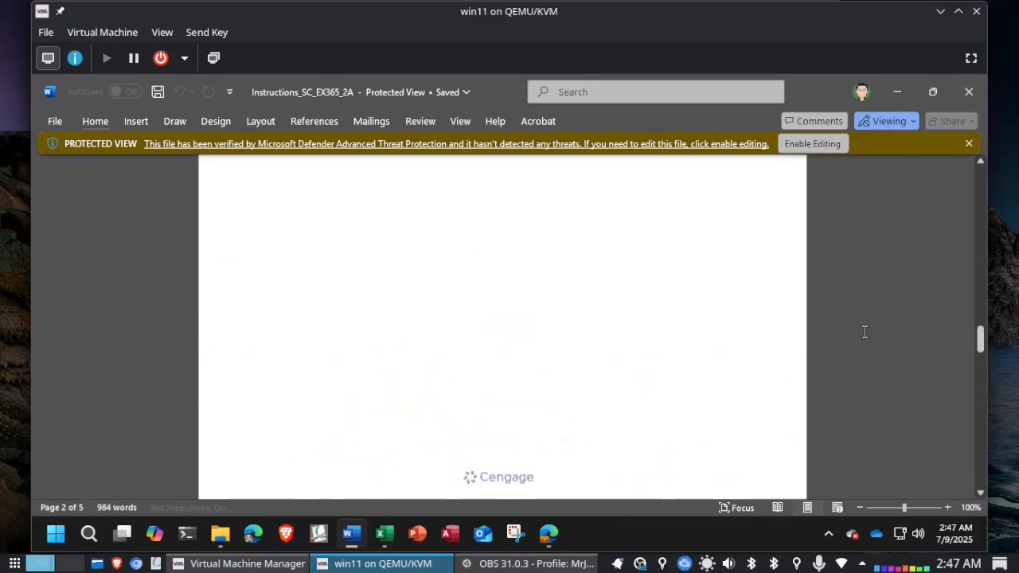
scroll(864, 331, up, 2)
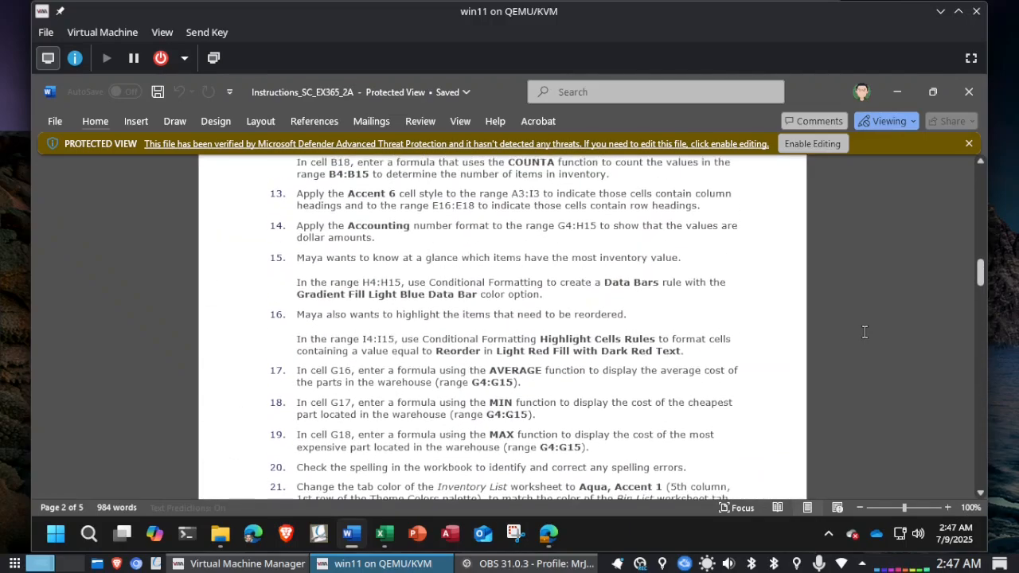
scroll(865, 331, up, 7)
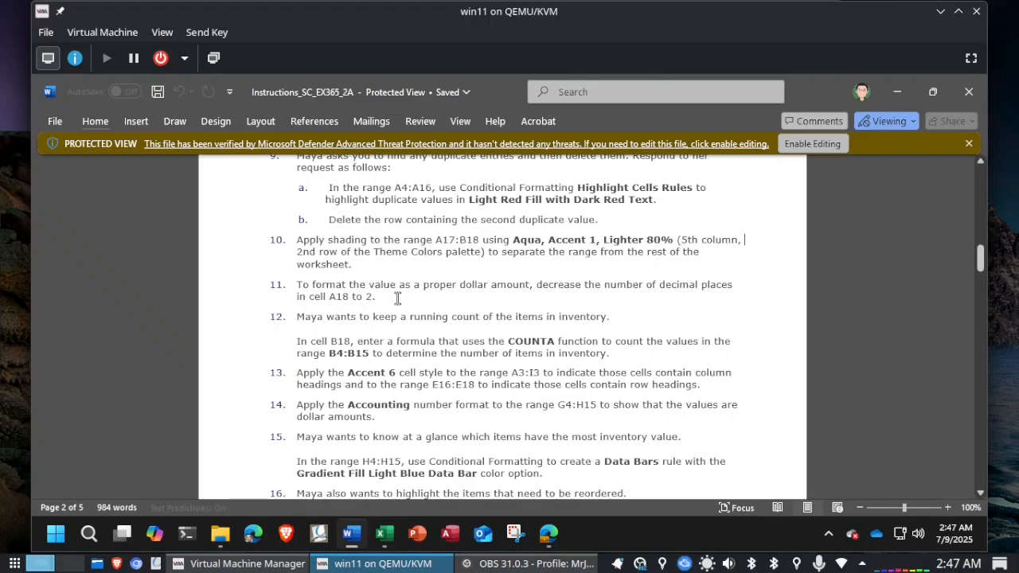
Step: Return to Excel and decrease the number of decimal places in cell A18 to 2
key(alt+Tab)
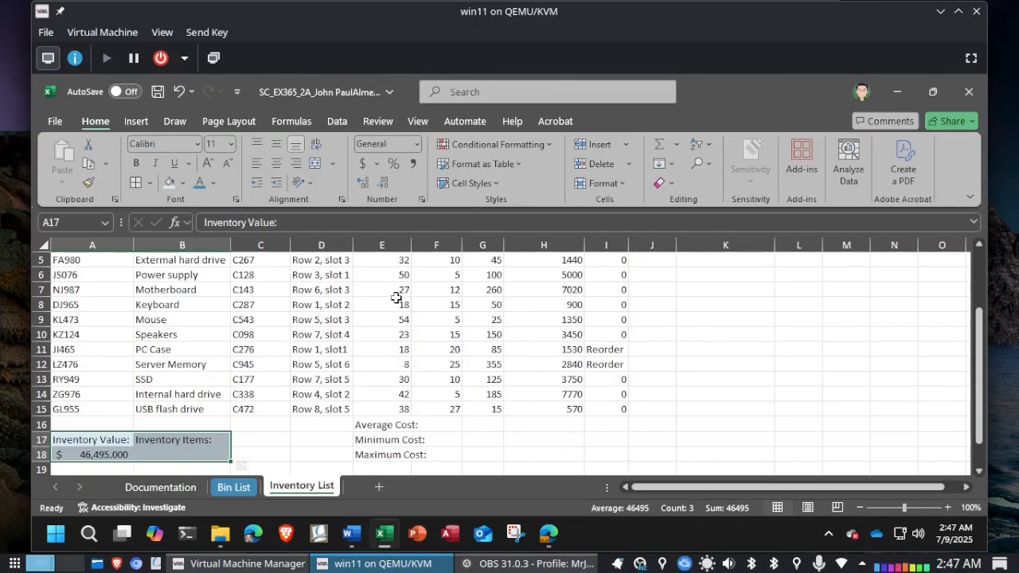
click(108, 456)
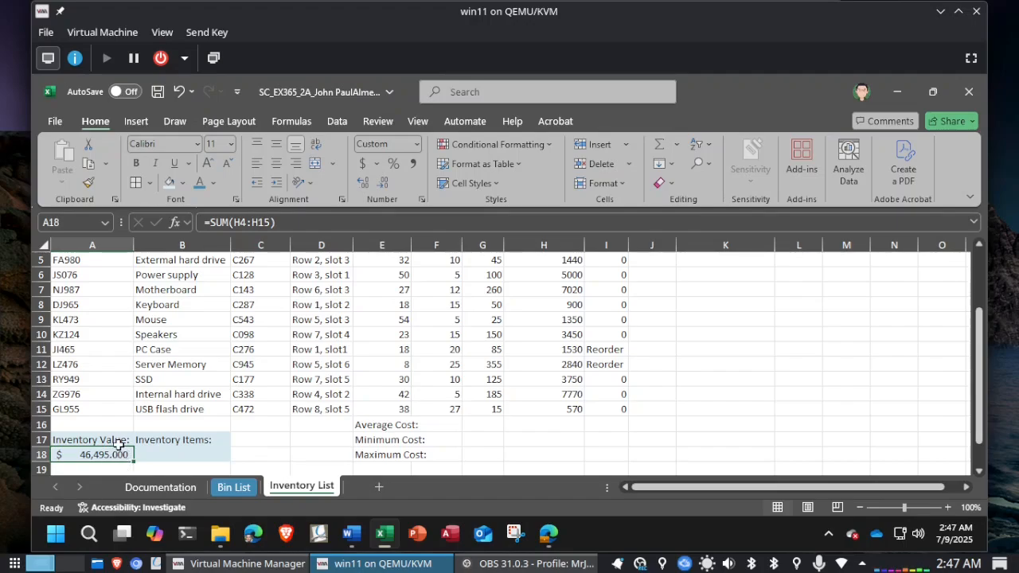
click(383, 185)
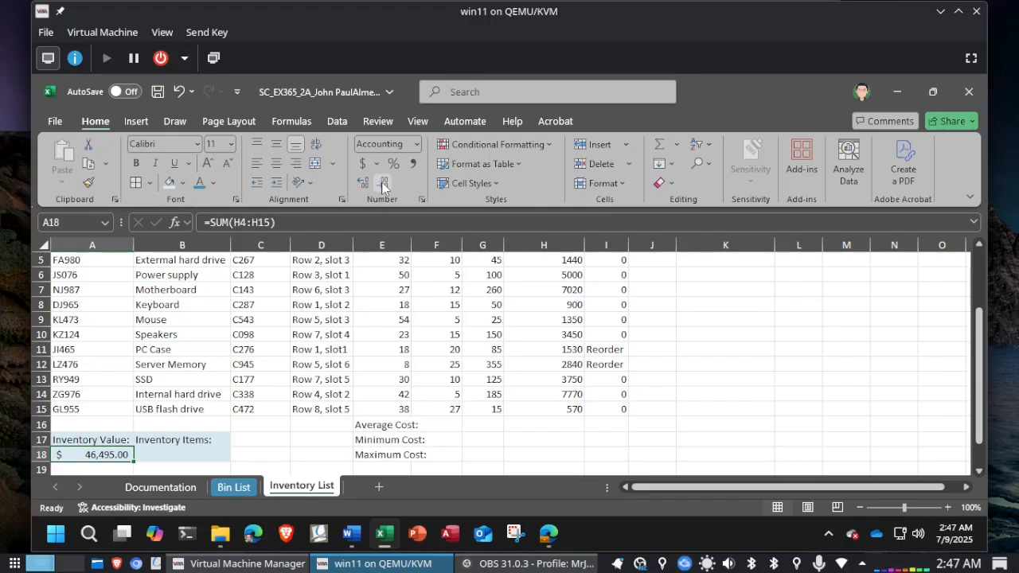
click(181, 95)
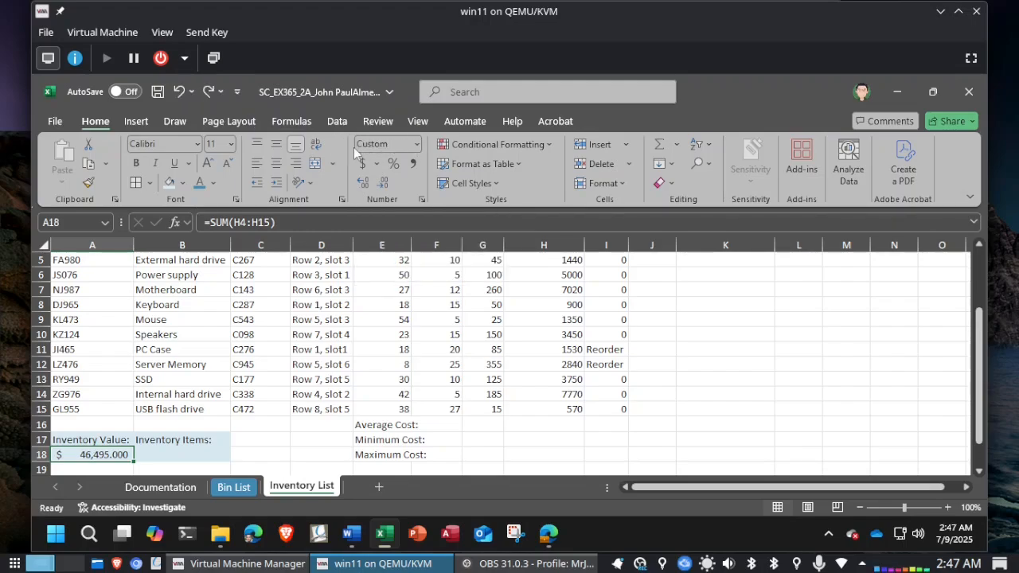
click(383, 184)
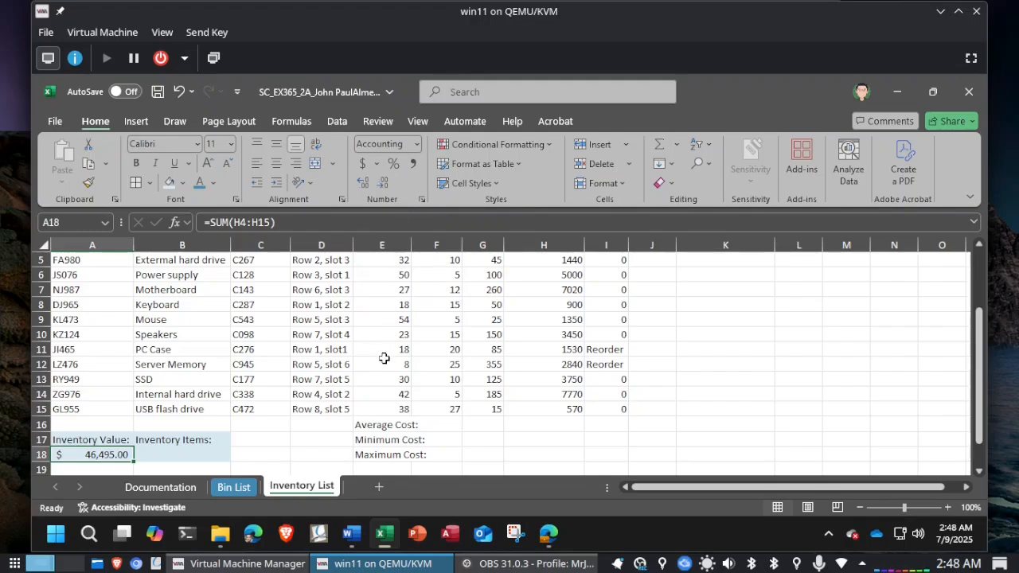
Step: Read the instruction for counting the inventory items in Word and return to the Inventory List worksheet in Excel
key(alt+Tab)
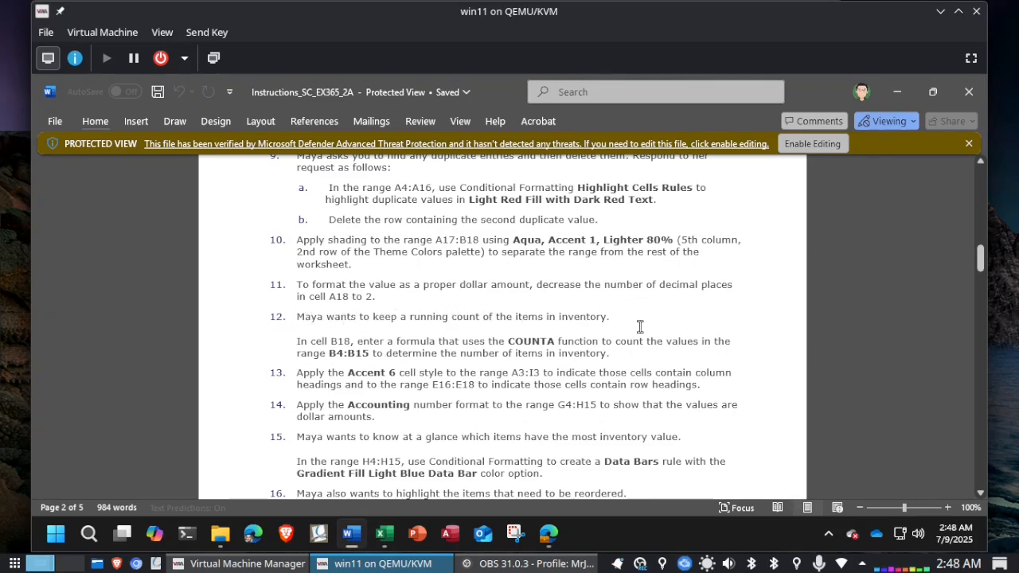
scroll(640, 324, down, 2)
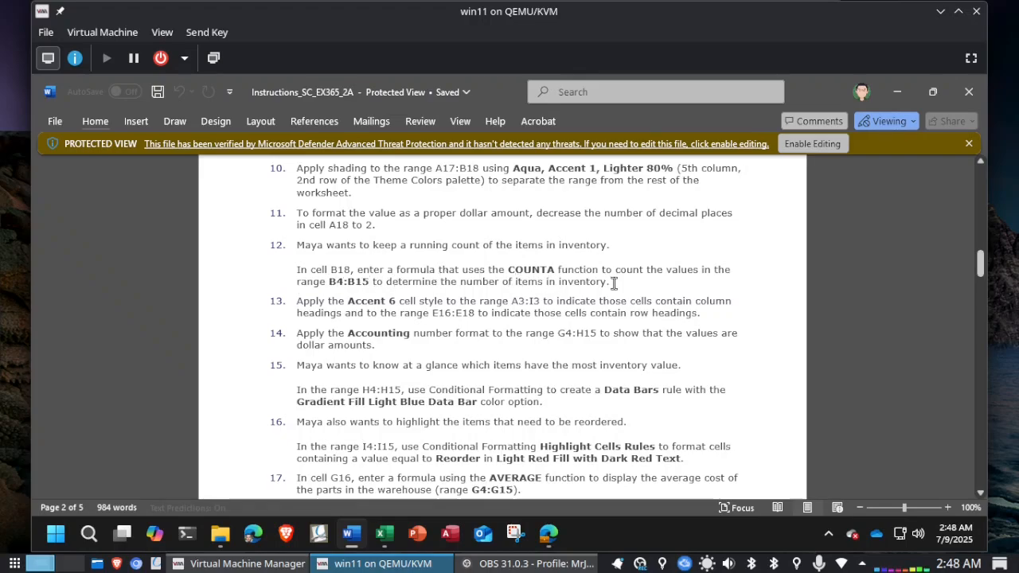
key(alt+Tab)
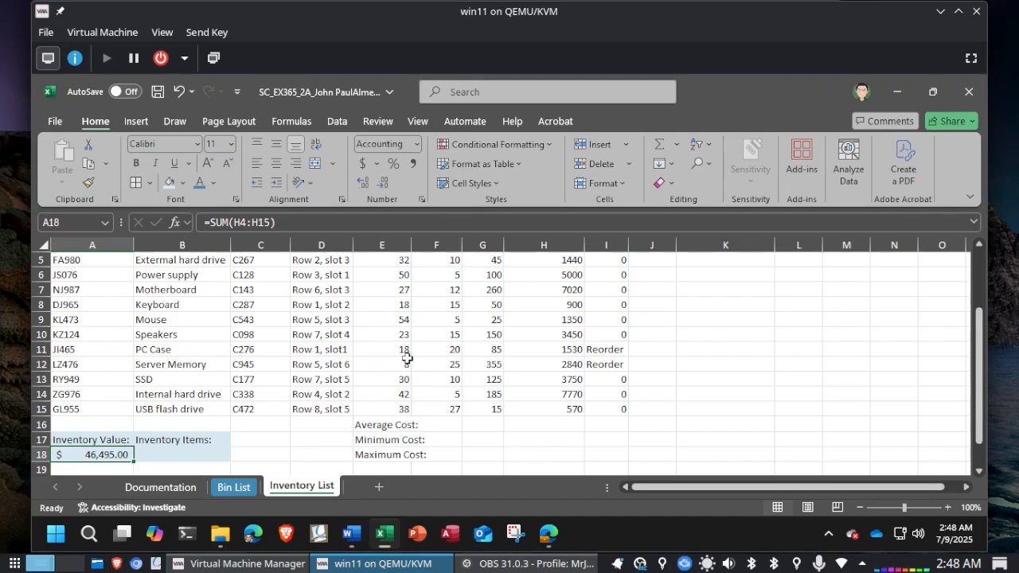
Step: Start a formula with the COUNTA function in cell B18 under Inventory Items, rechecking the function name in Word
click(192, 453)
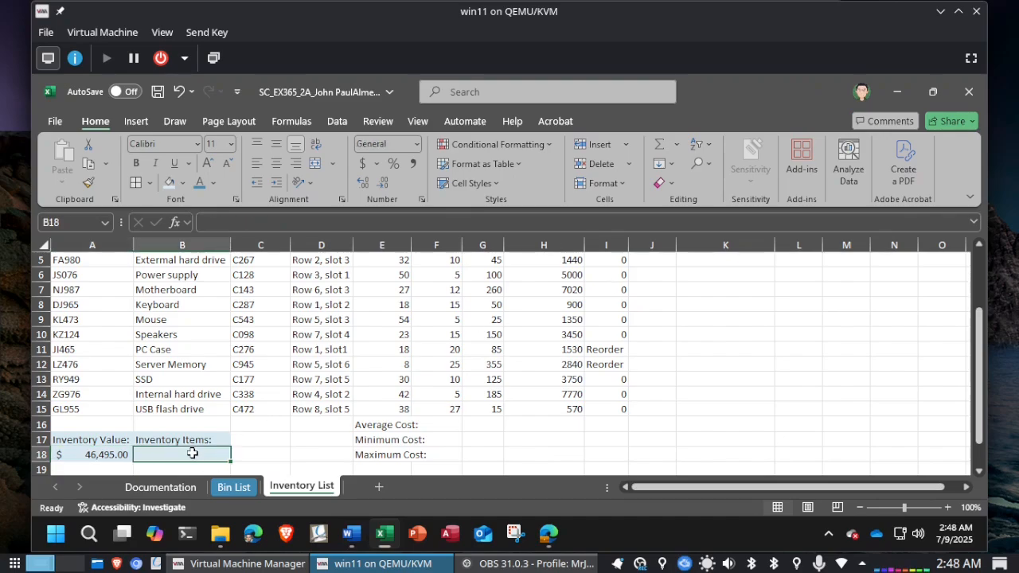
text(=)
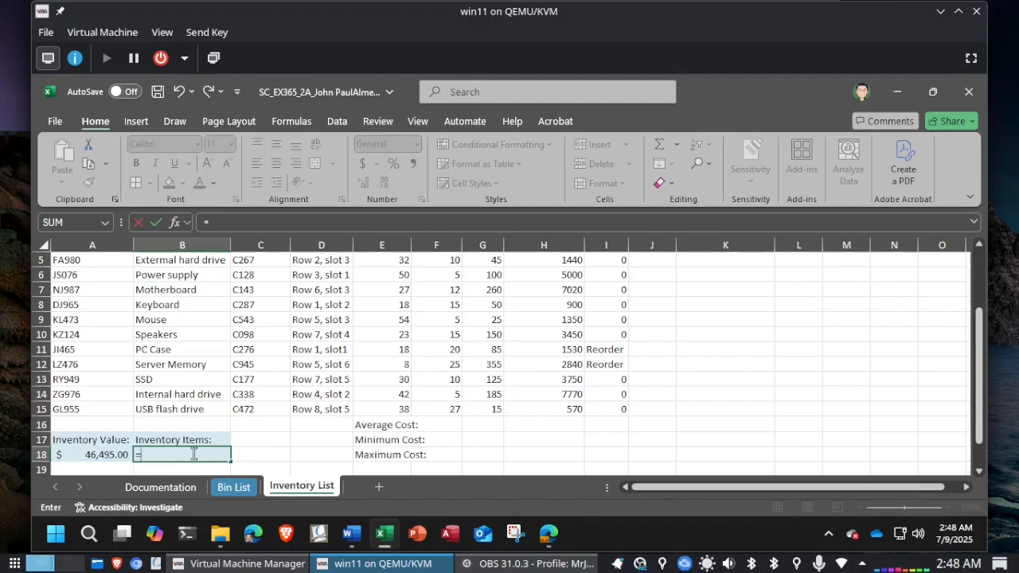
text(COUNT)
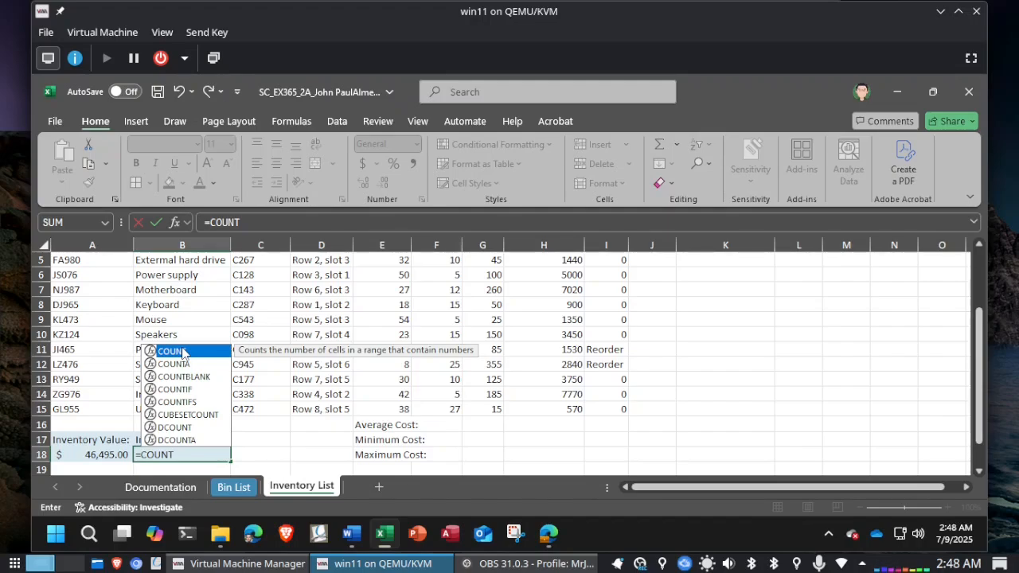
key(alt+Tab)
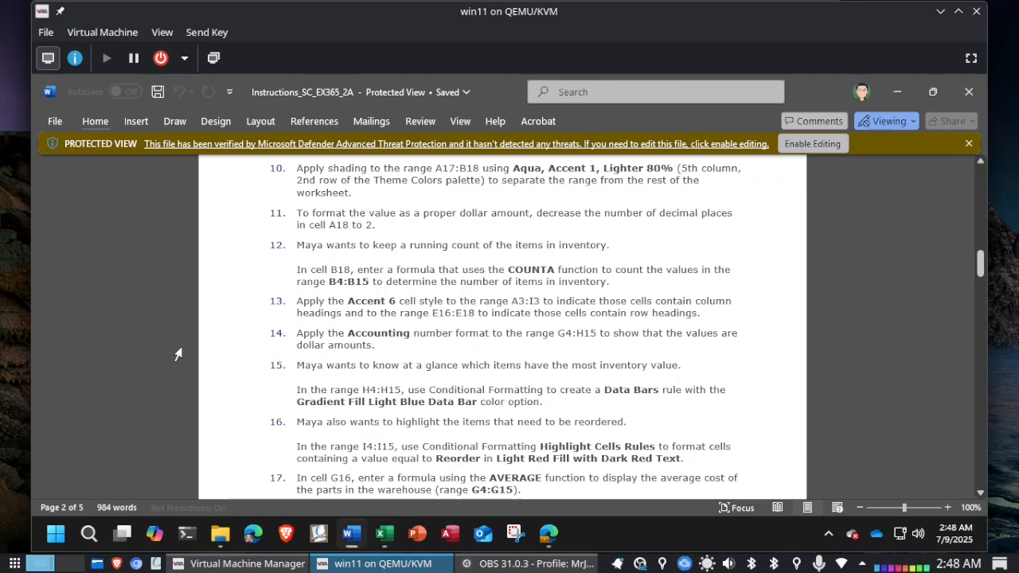
key(alt+Tab)
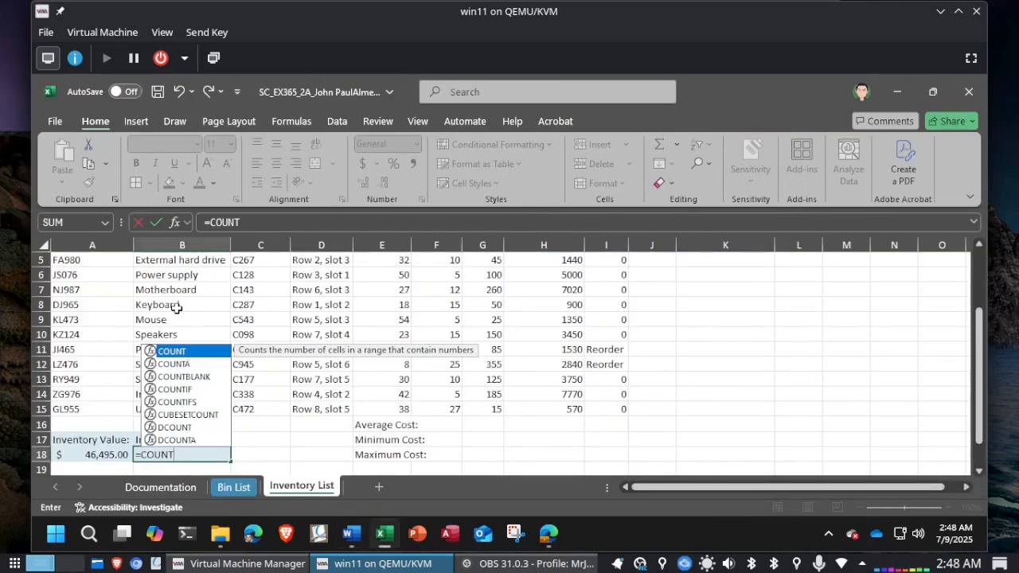
scroll(177, 309, up, 2)
scroll(177, 309, down, 3)
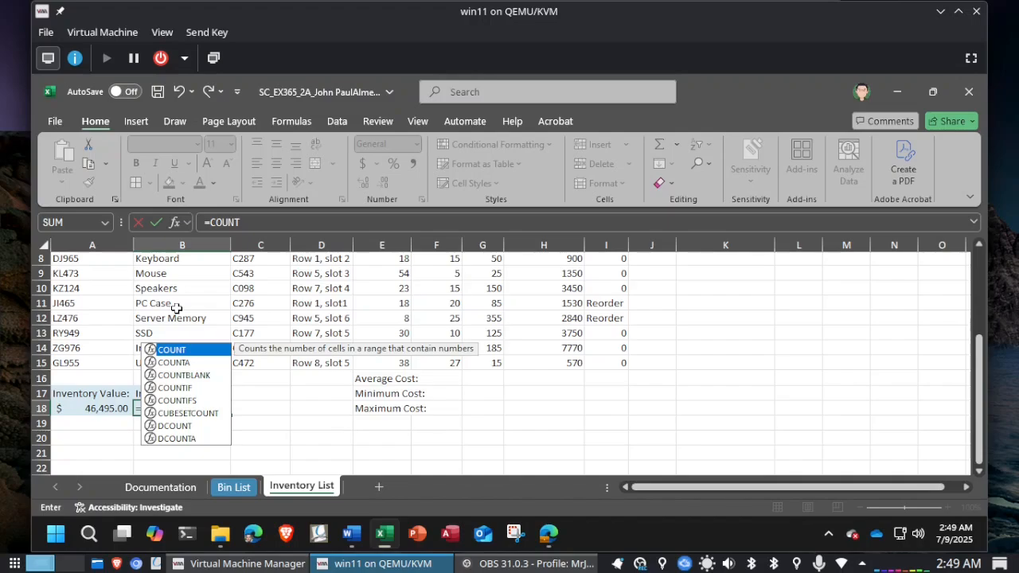
click(177, 365)
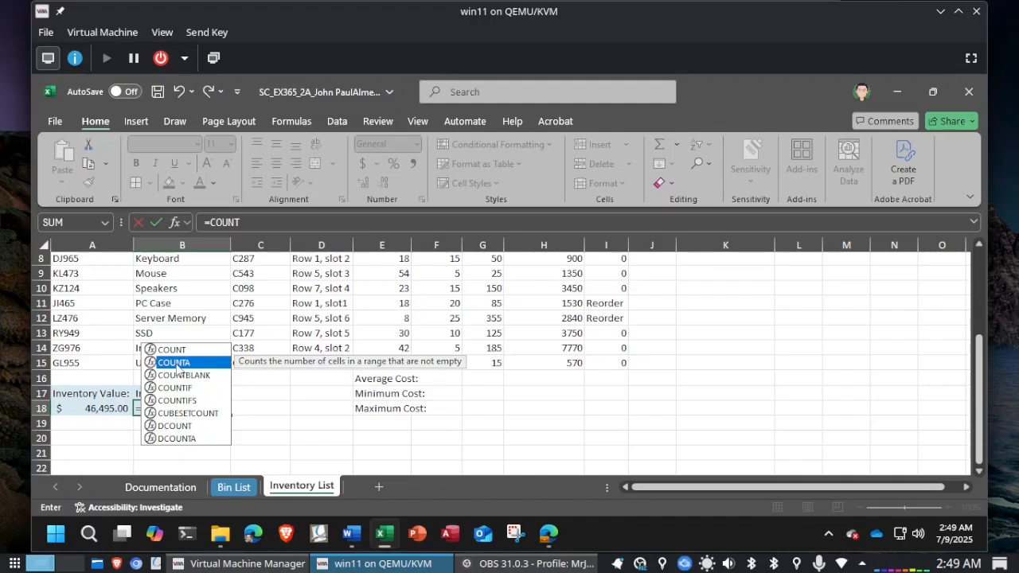
double_click(176, 363)
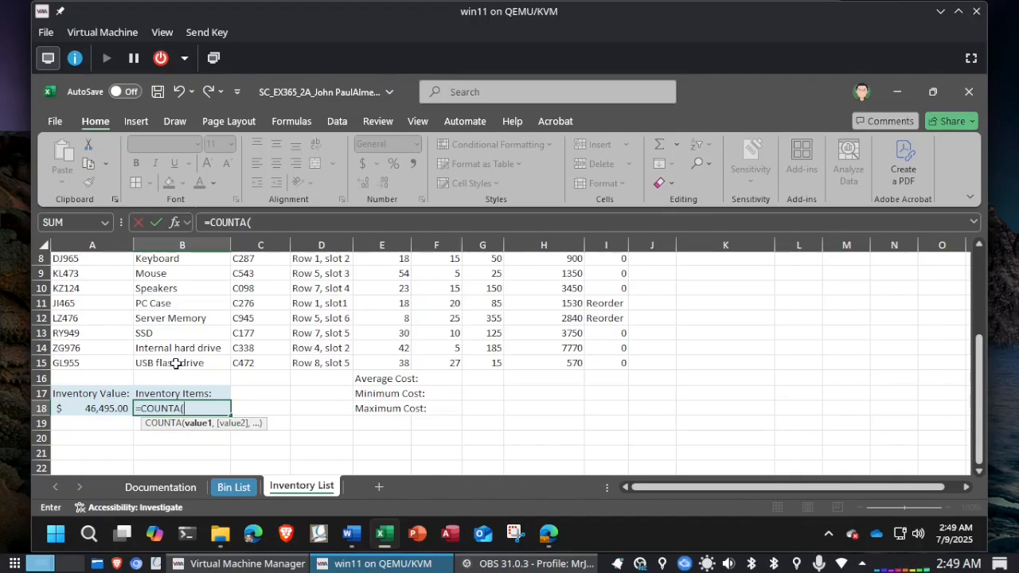
Step: Check the range in Word and complete the B18 formula in Excel as =COUNTA(B4:B15)
key(alt+Tab)
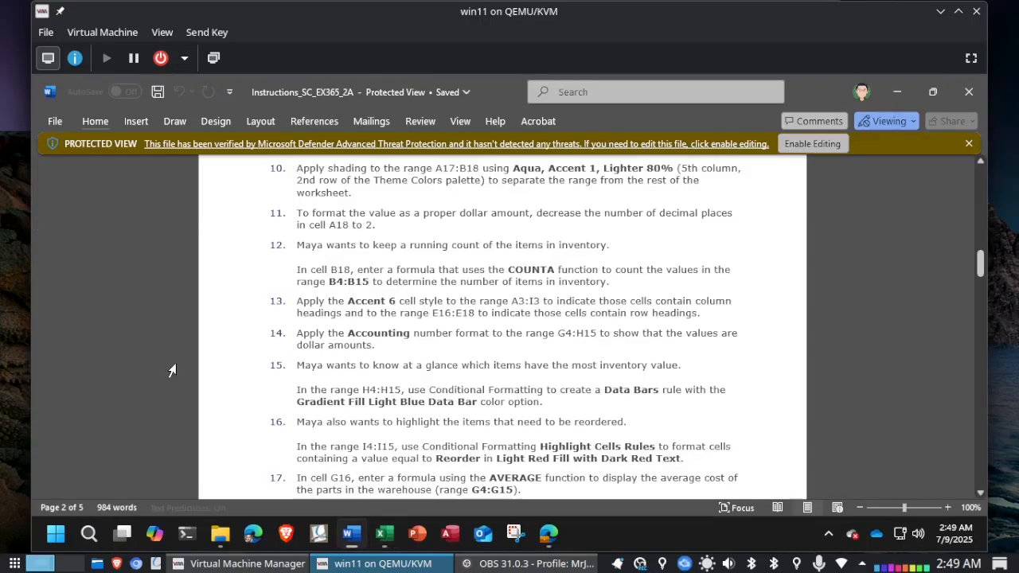
key(alt+Tab)
text(B4)
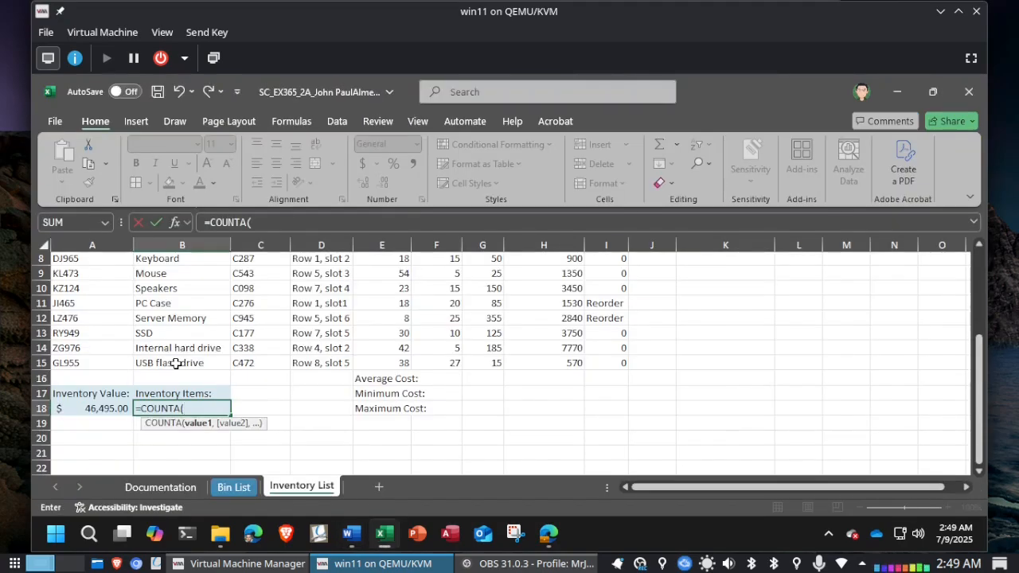
text(:B1)
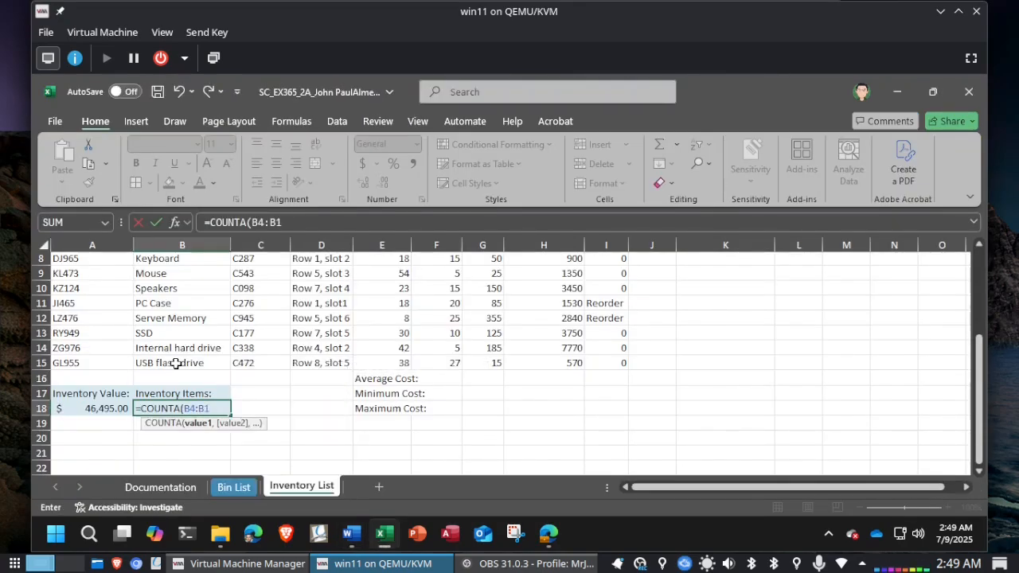
text(5))
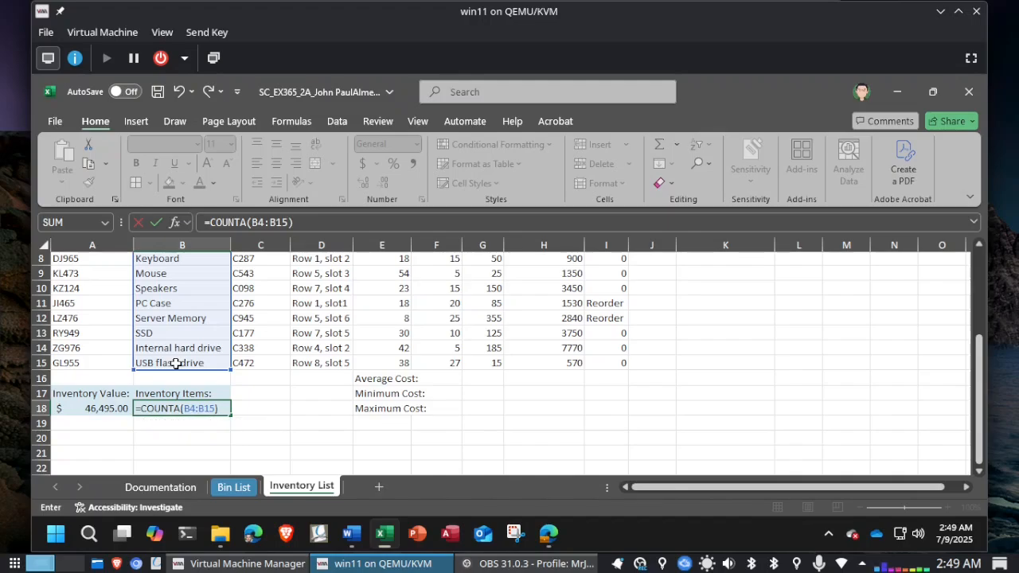
key(Return)
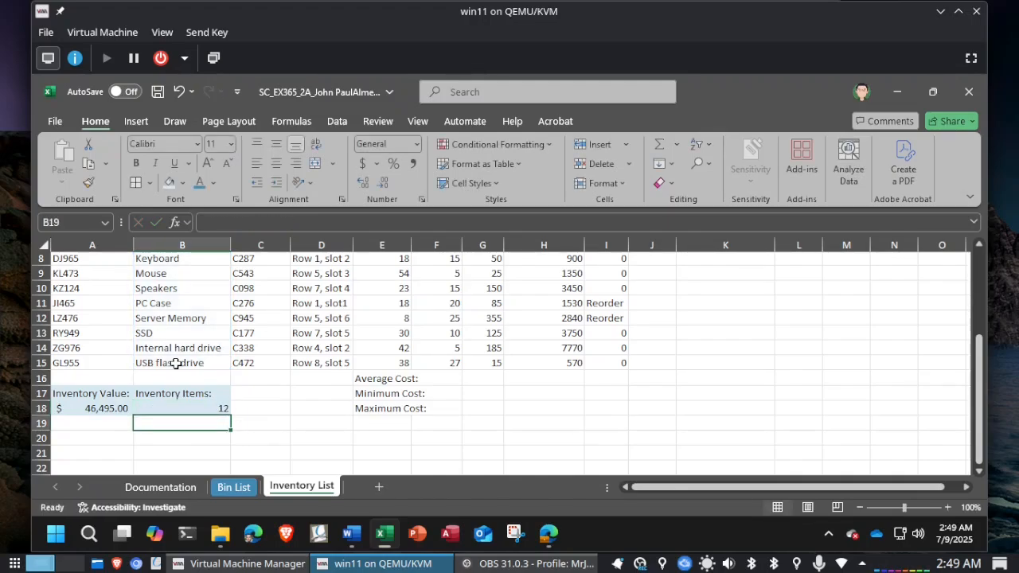
Step: Compare the Inventory List worksheet with the final figure in the Word instructions and read the instruction for the heading cell style
scroll(176, 363, up, 3)
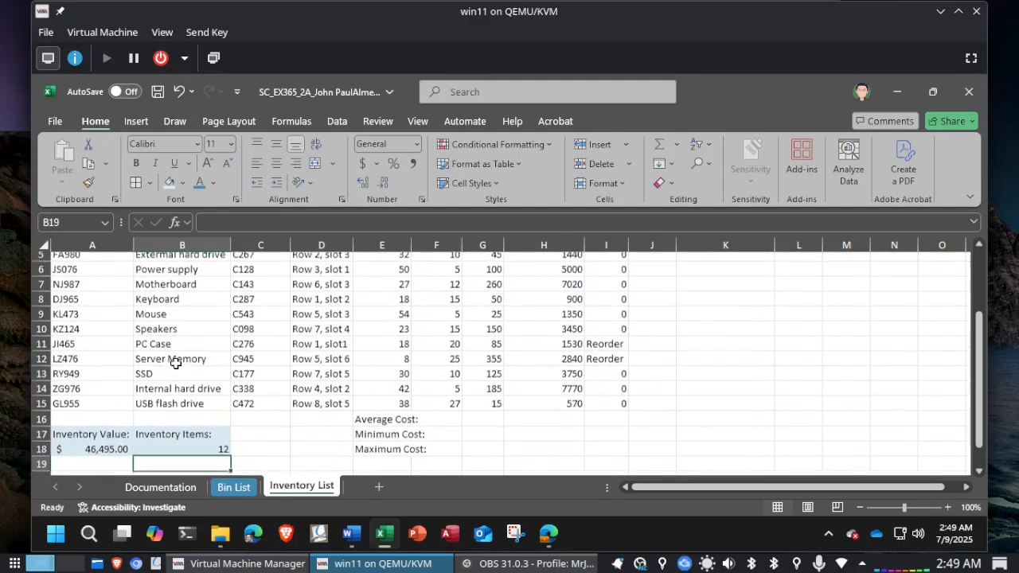
scroll(176, 363, down, 3)
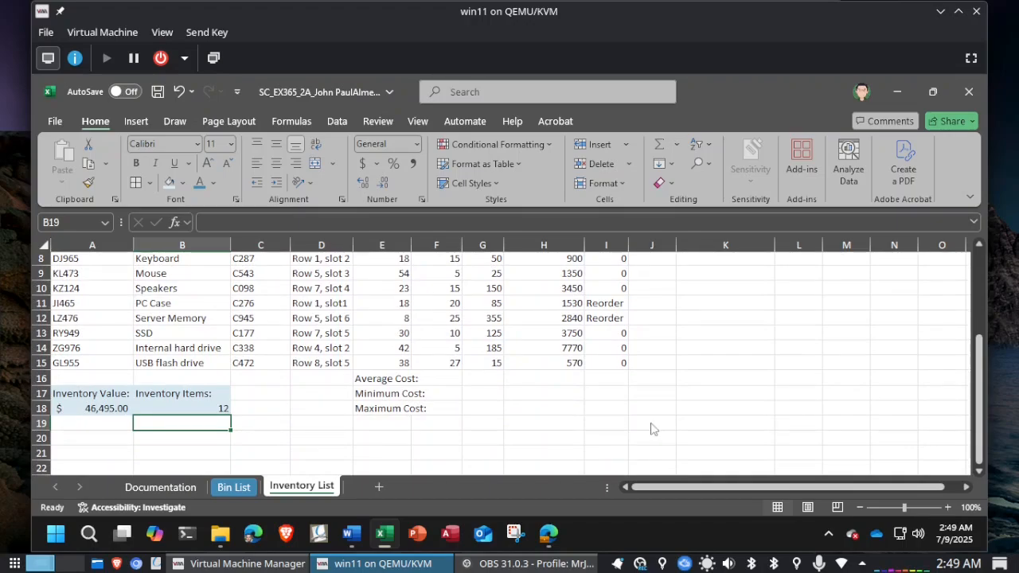
key(alt+Tab)
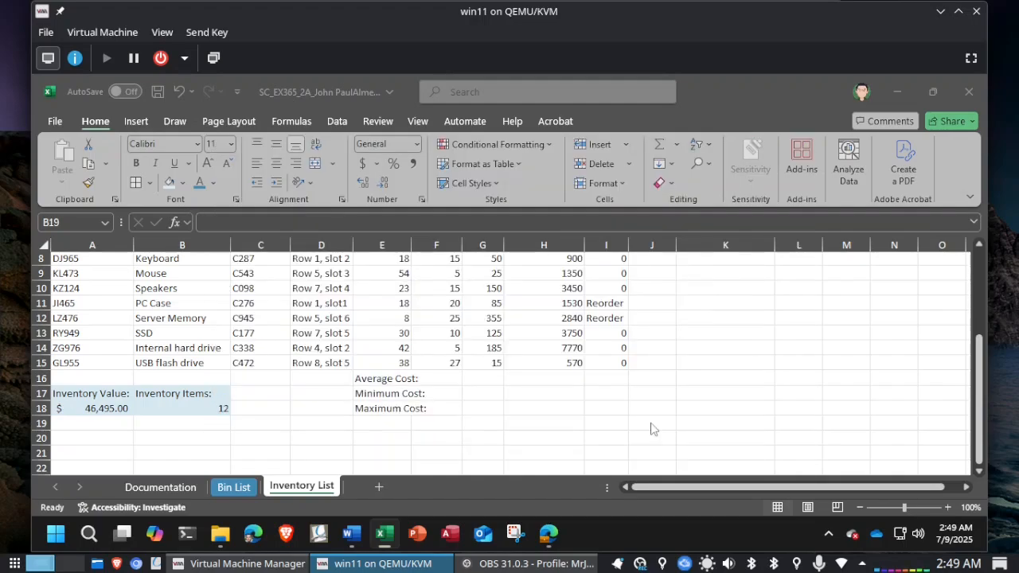
key(alt+Tab)
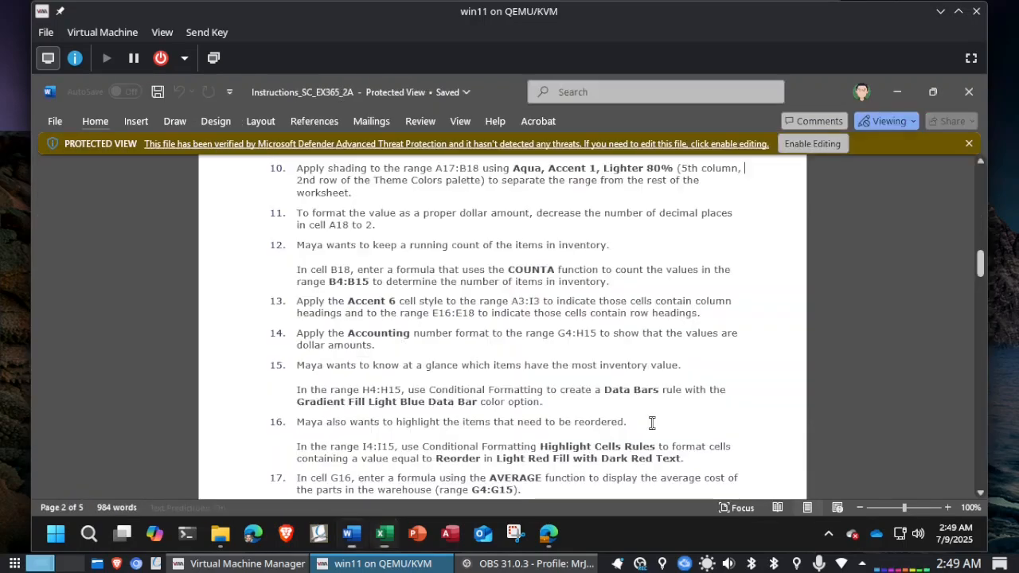
scroll(711, 374, down, 1)
scroll(711, 375, down, 12)
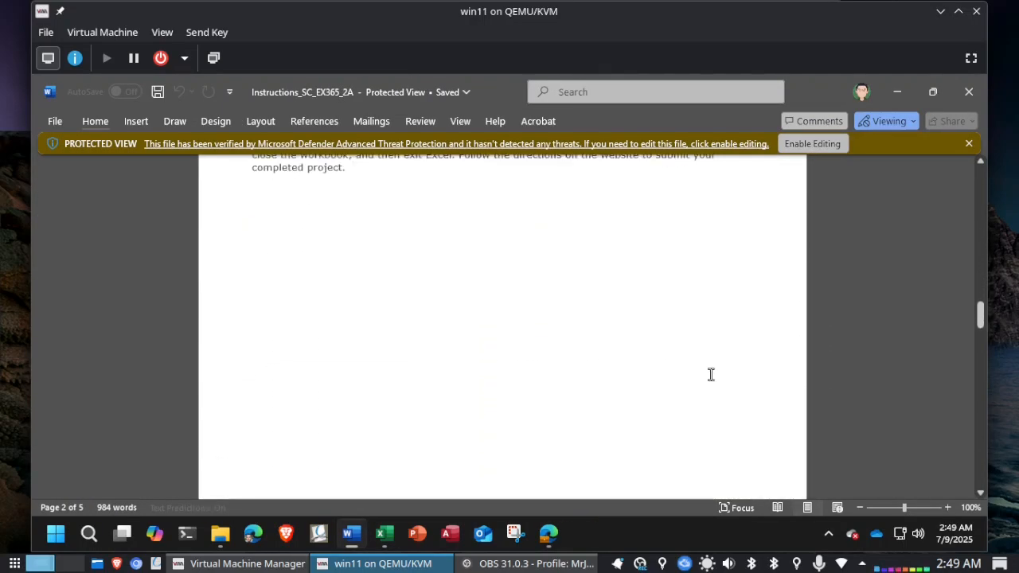
scroll(711, 374, down, 10)
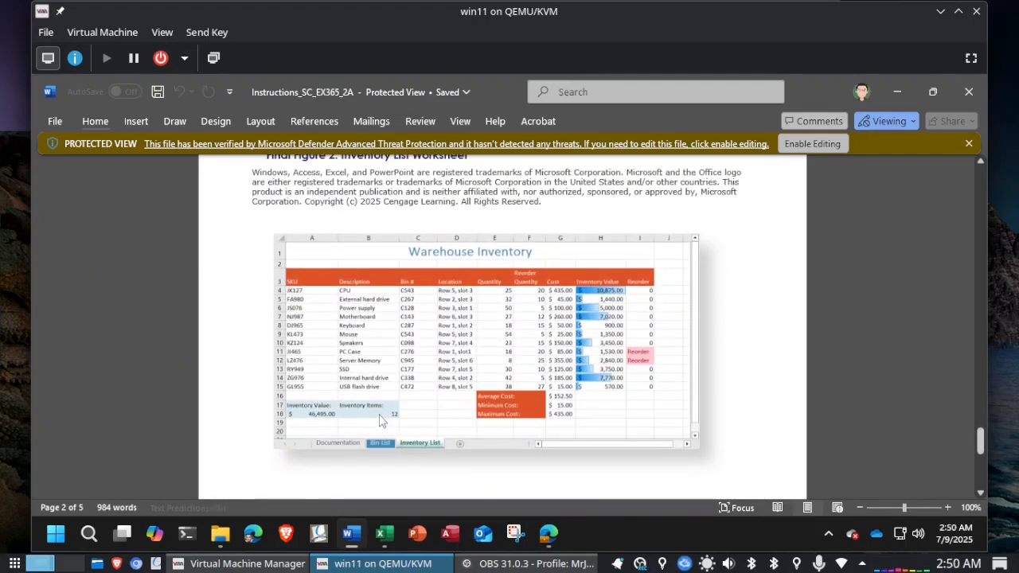
scroll(761, 379, up, 10)
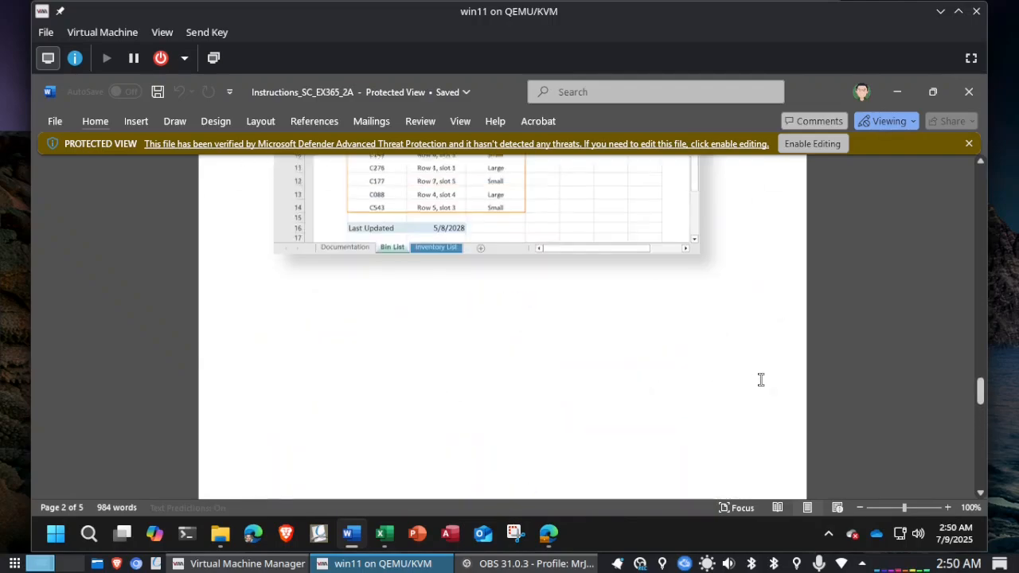
scroll(760, 379, up, 3)
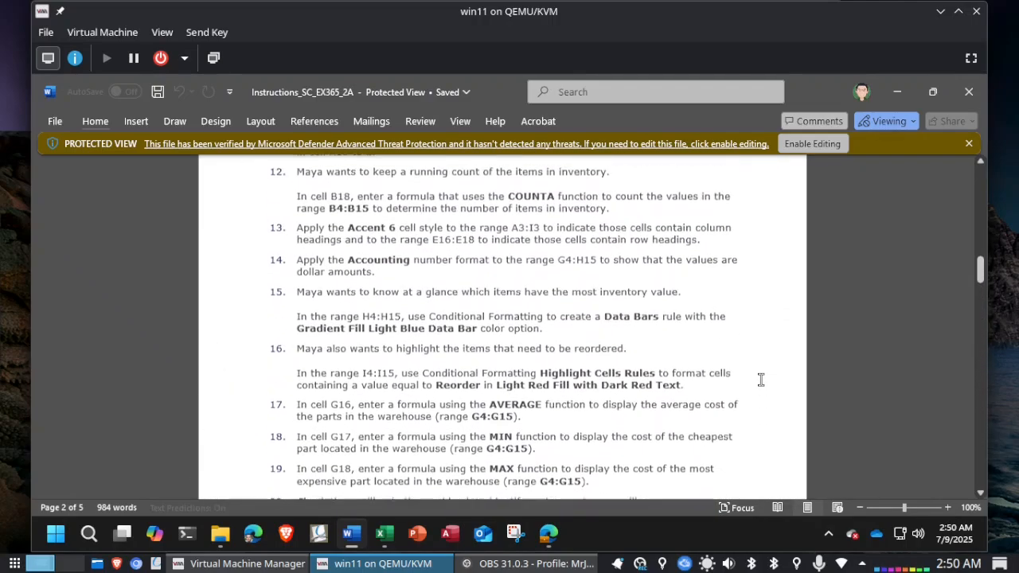
scroll(760, 379, down, 2)
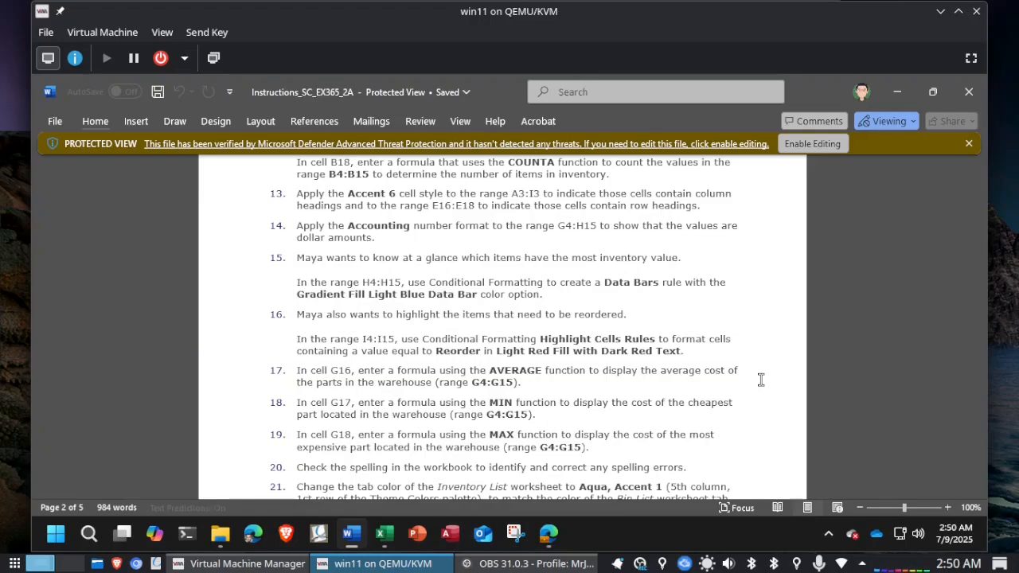
Step: Return to Excel and apply the Accent6 cell style to the ranges A3:I3 and E16:E18, rechecking the ranges in Word
key(alt+Tab)
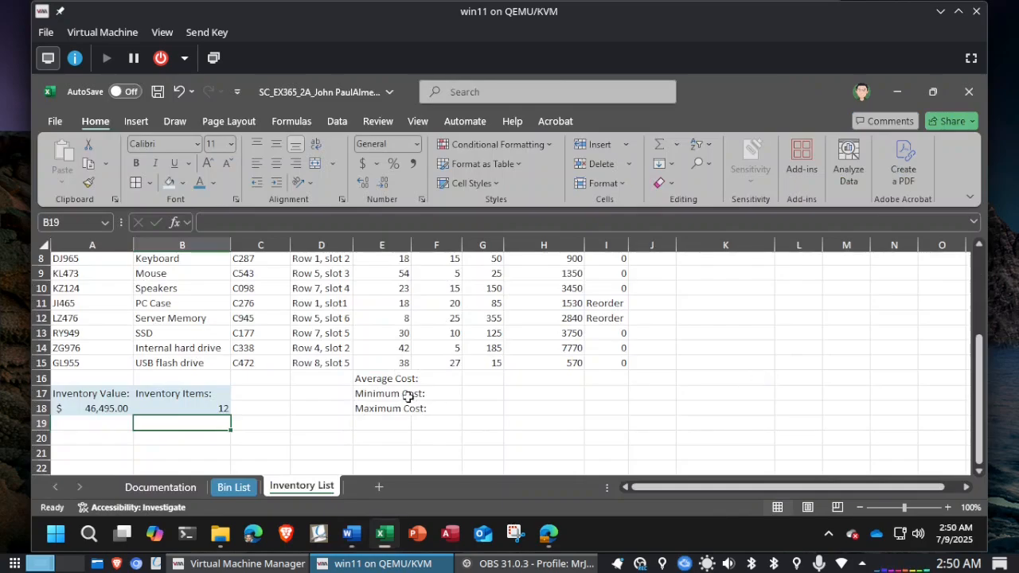
scroll(204, 338, up, 3)
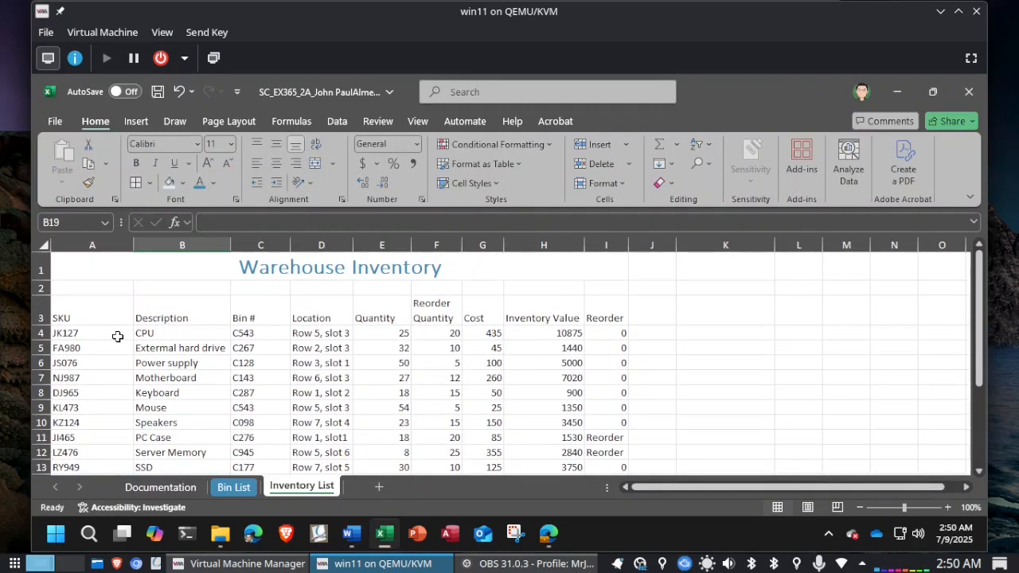
drag(70, 315, 597, 318)
key(alt+Tab)
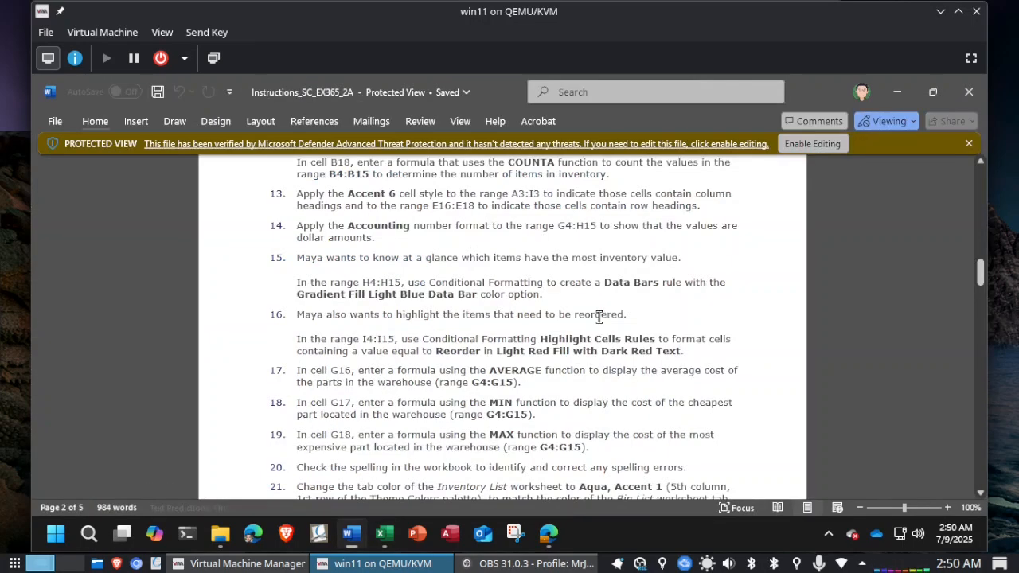
key(alt+Tab)
scroll(597, 316, down, 3)
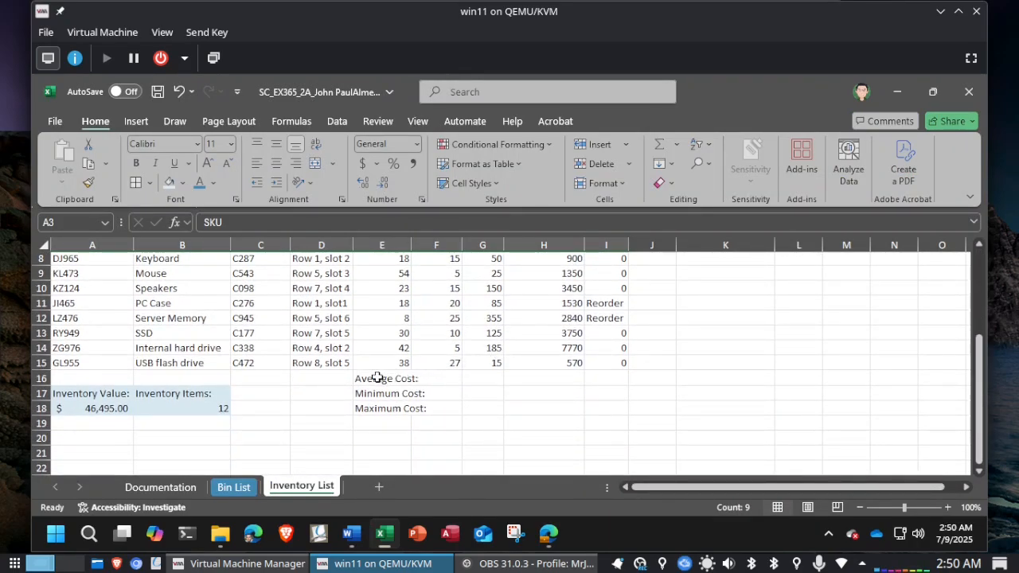
drag(377, 378, 376, 407)
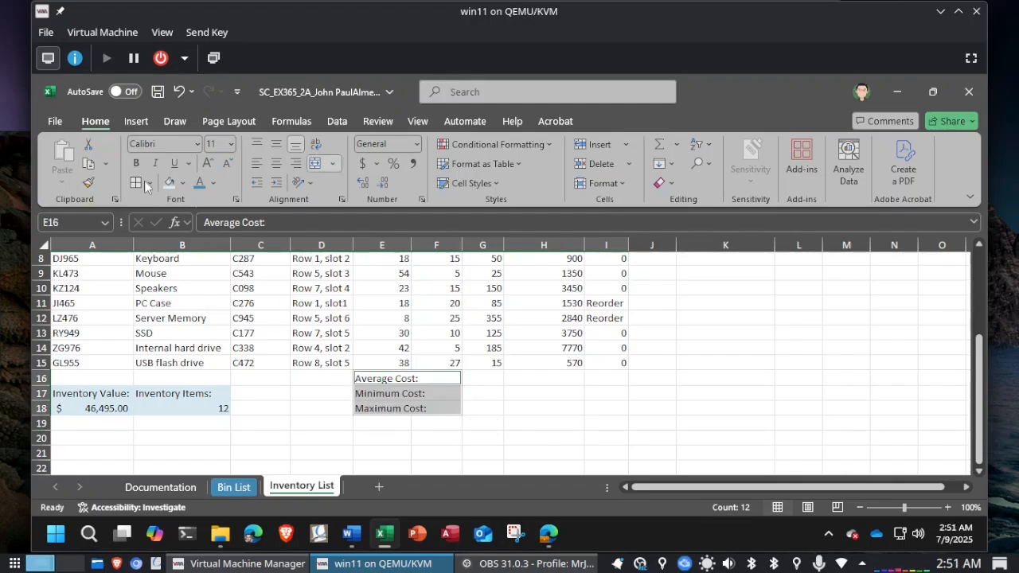
click(494, 187)
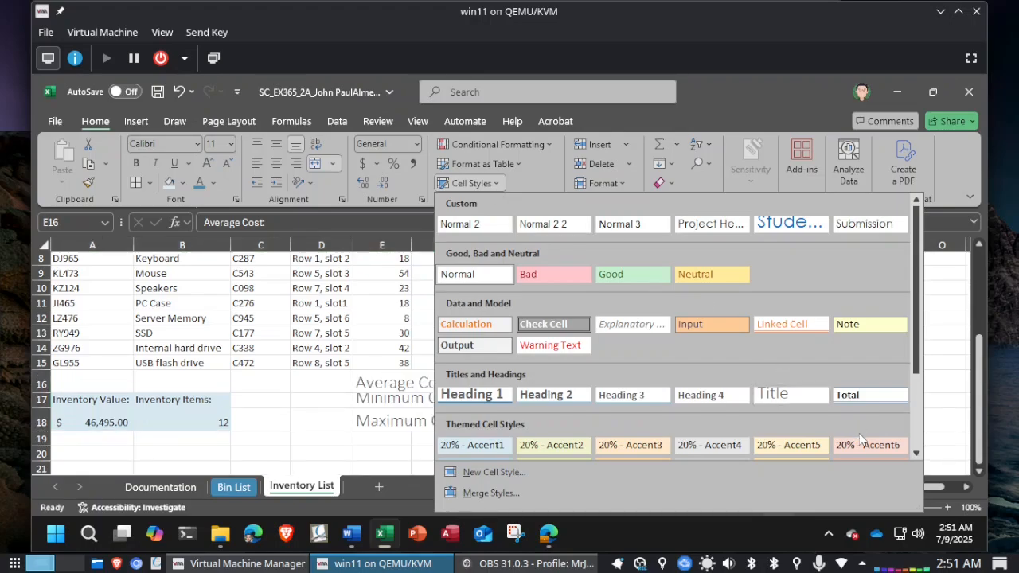
scroll(856, 415, down, 2)
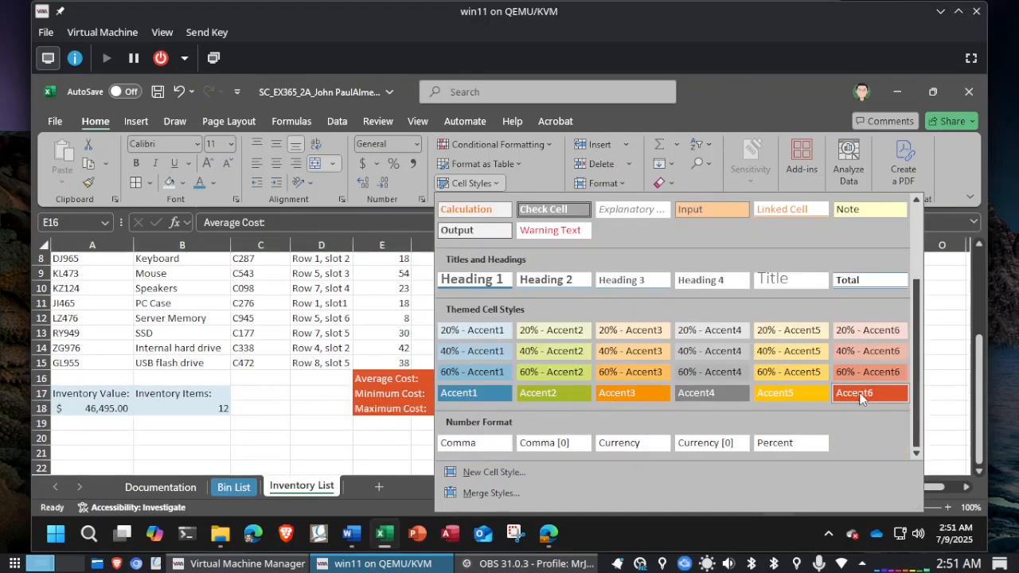
click(860, 393)
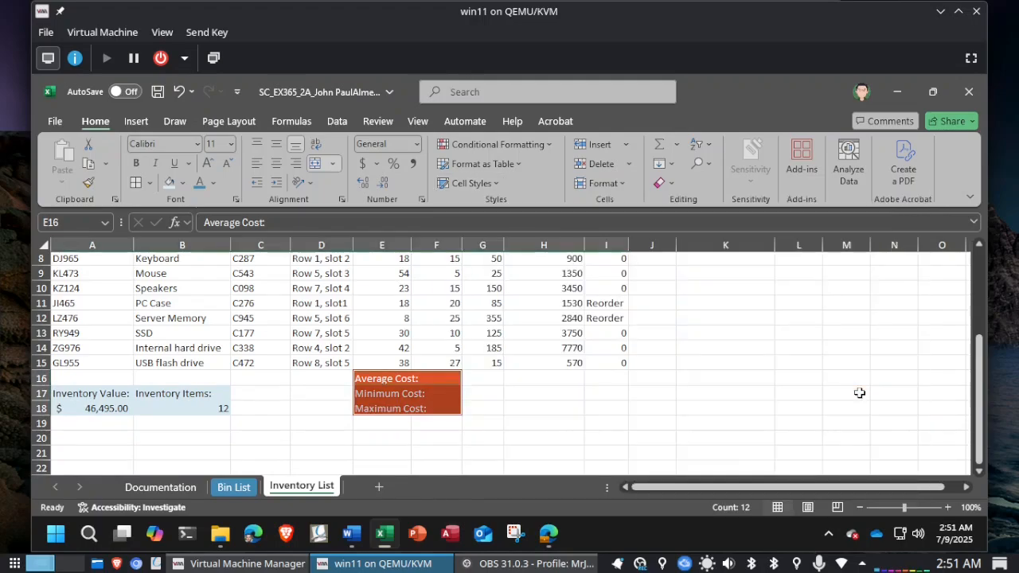
Step: Check the styled column and row headings on the Inventory List worksheet and save the workbook
scroll(546, 406, up, 3)
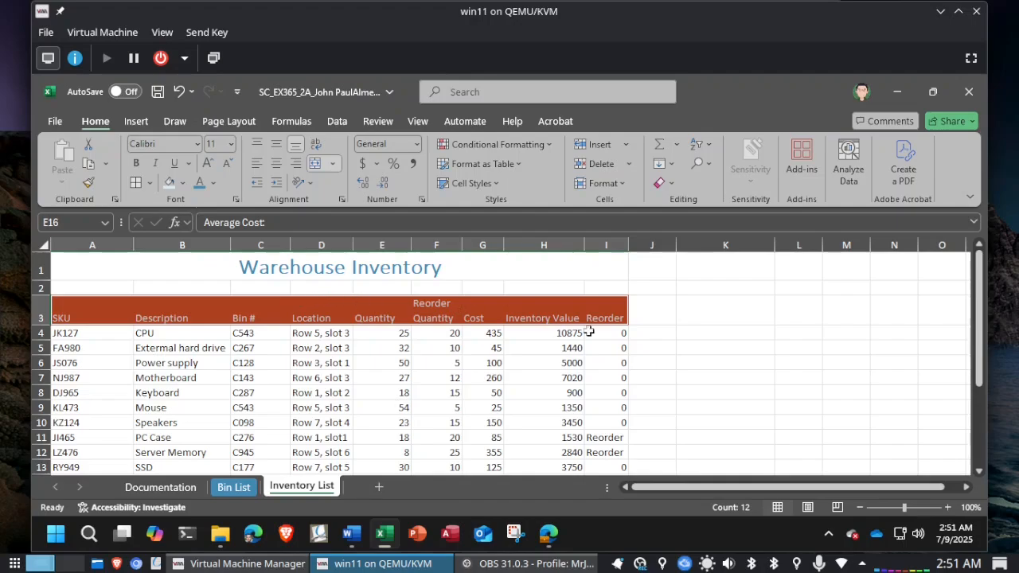
scroll(676, 333, down, 3)
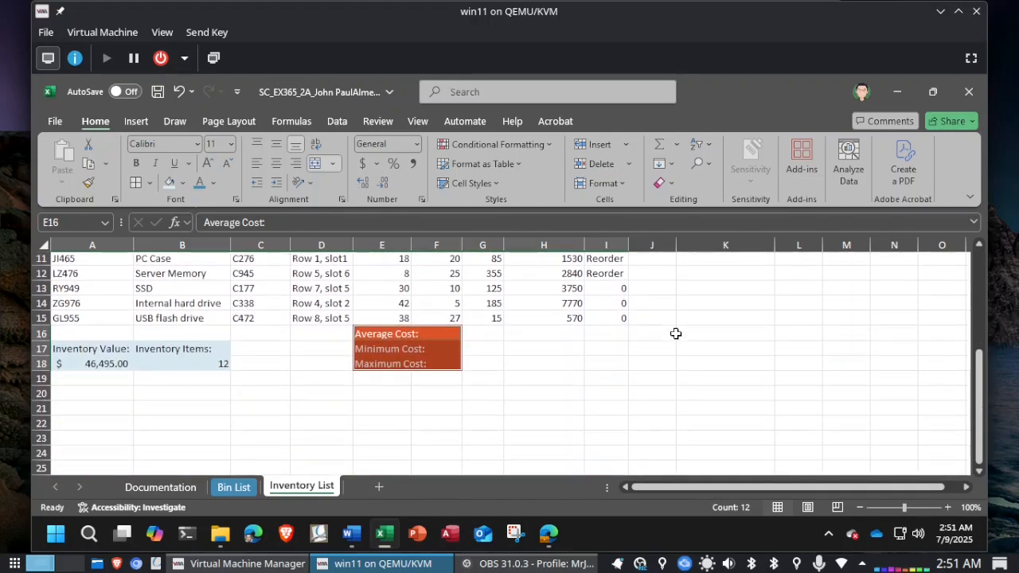
click(506, 362)
scroll(505, 362, up, 3)
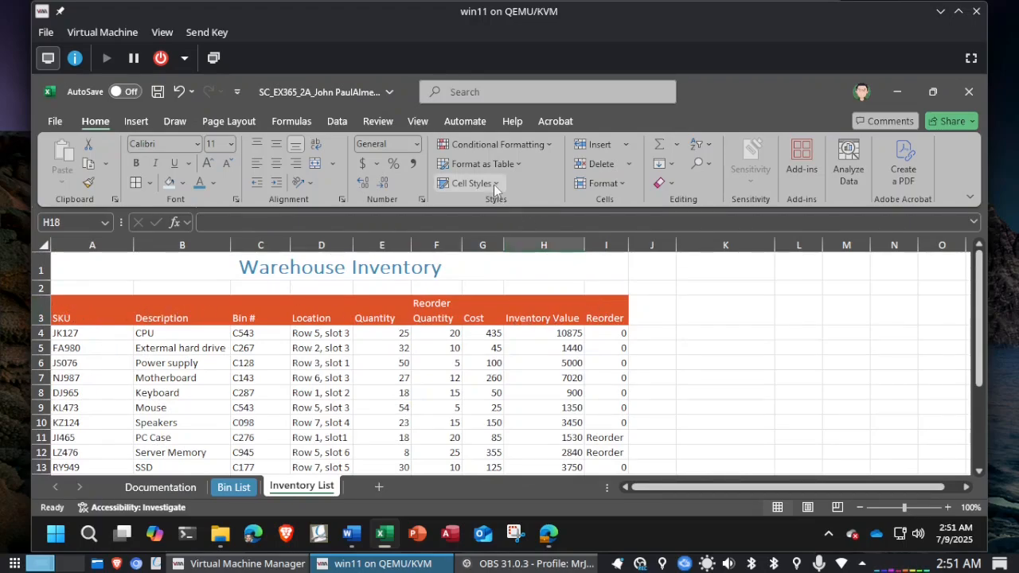
scroll(664, 319, down, 4)
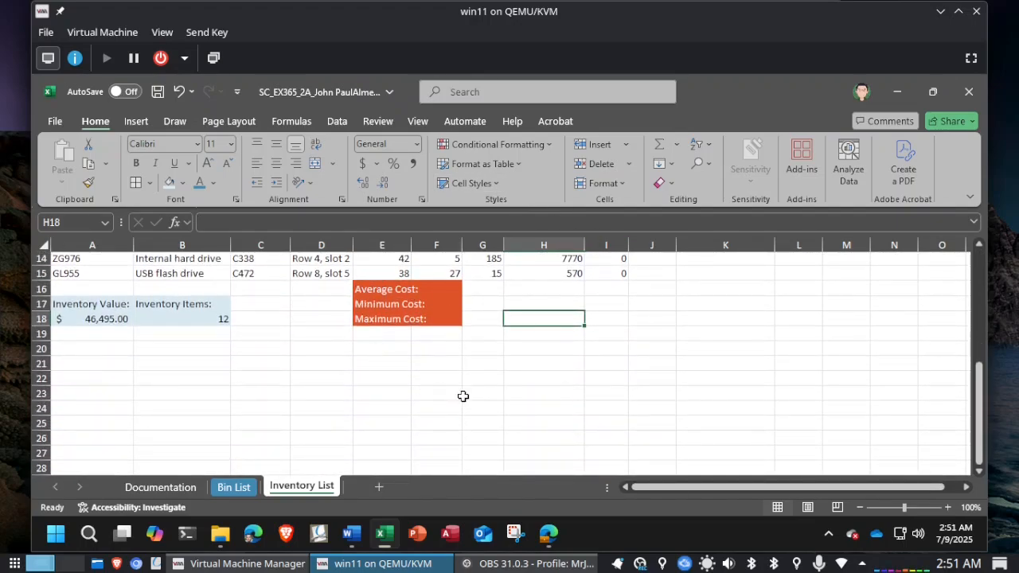
click(156, 91)
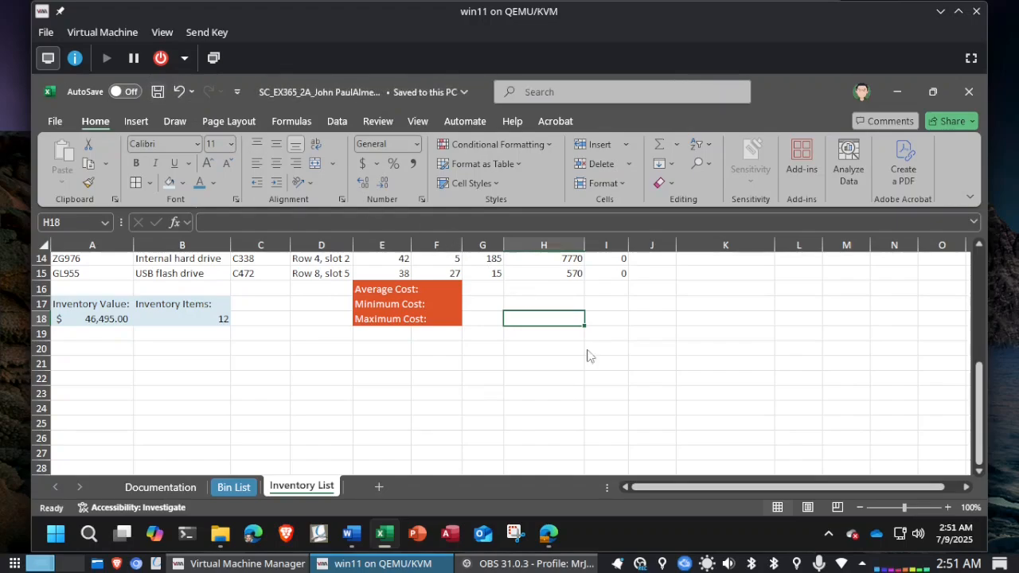
Step: Read the number format instruction in Word and apply the Accounting number format to the range G4:H15 in Excel
key(alt+Tab)
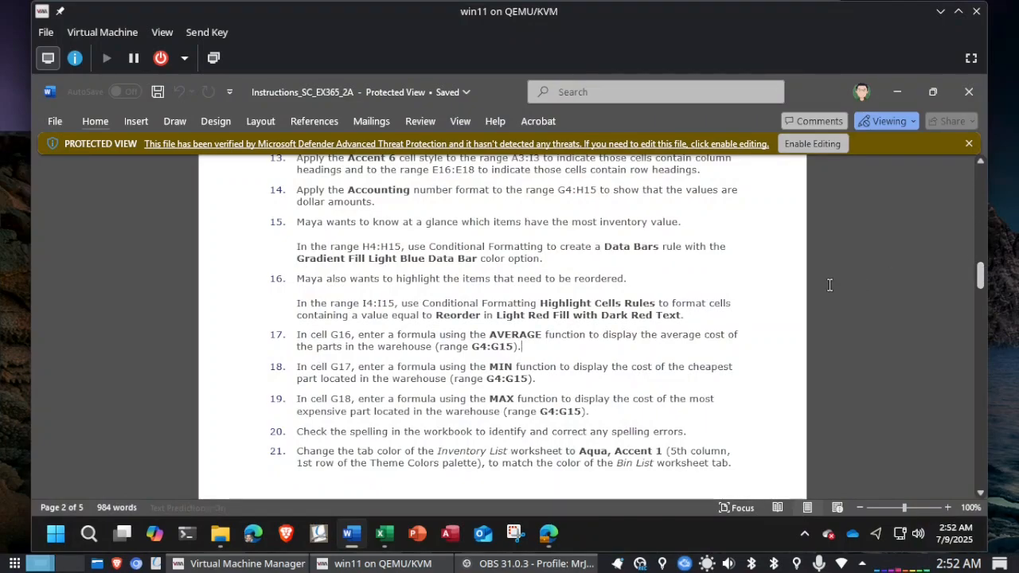
click(873, 252)
key(alt+Tab)
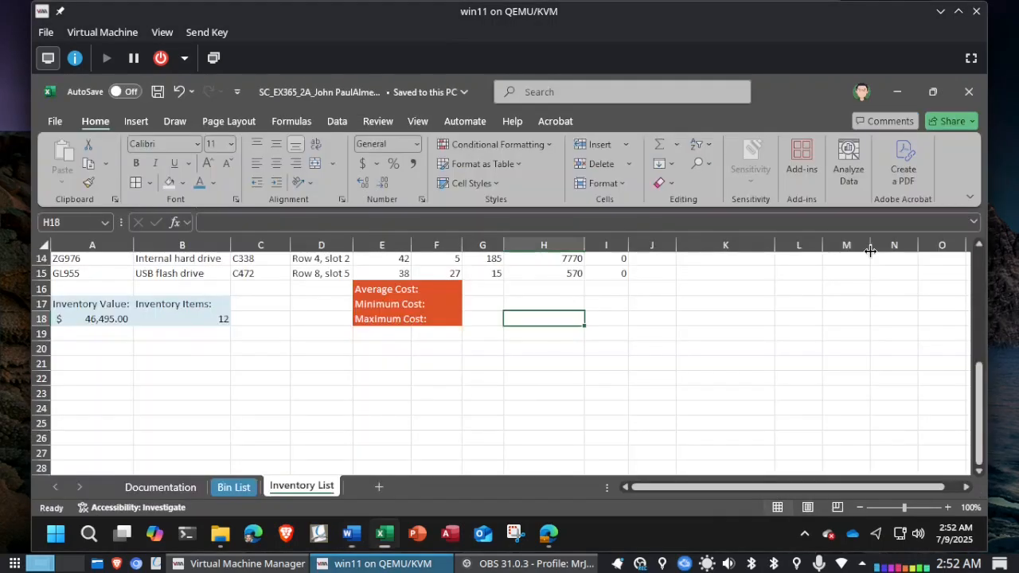
click(77, 216)
text(G4:)
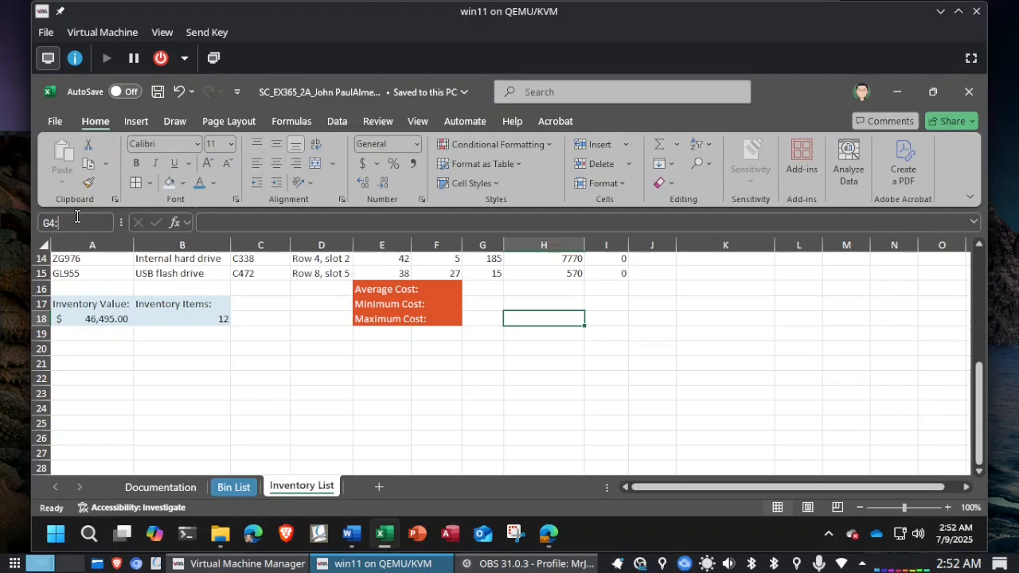
text(H15)
key(Return)
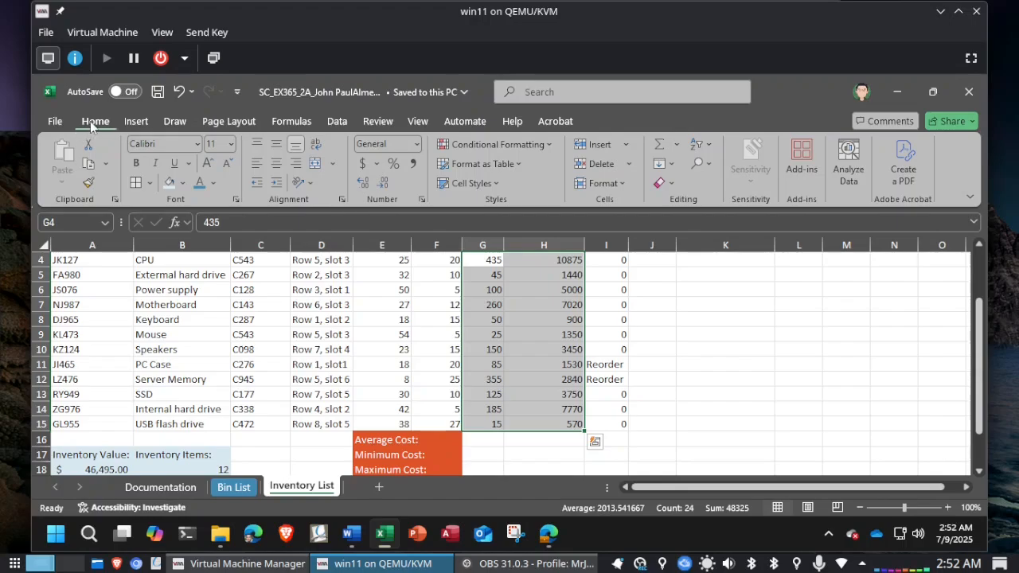
click(358, 164)
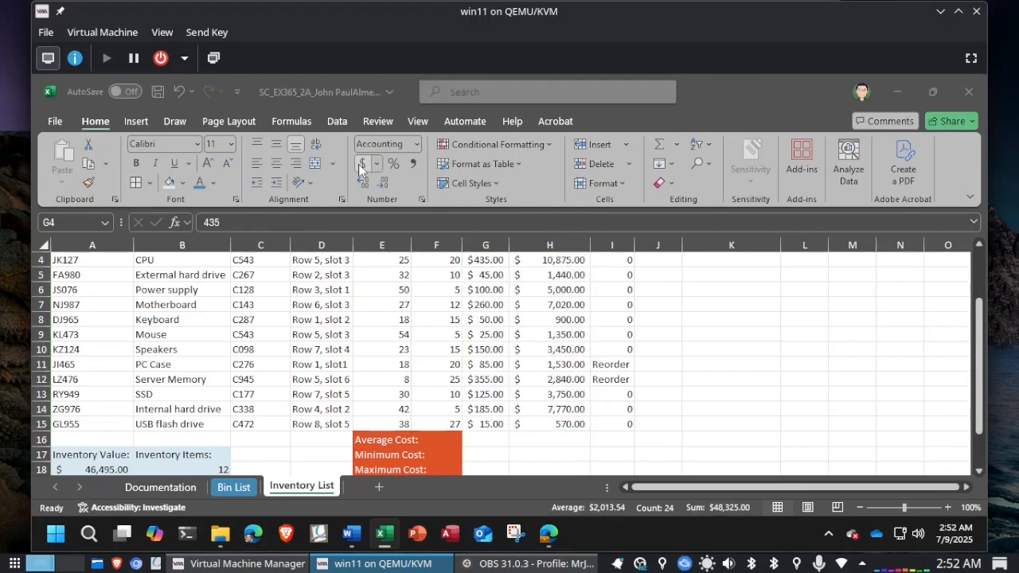
Step: Read the data bars instruction in Word and apply the Gradient Fill Light Blue Data Bar to the range H4:H15 in Excel
key(alt+Tab)
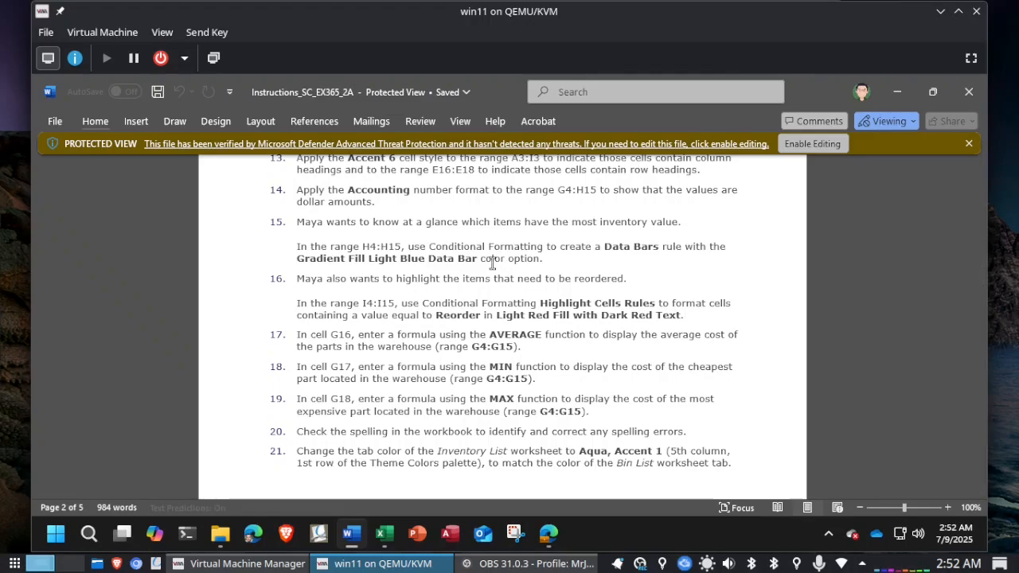
key(alt+Tab)
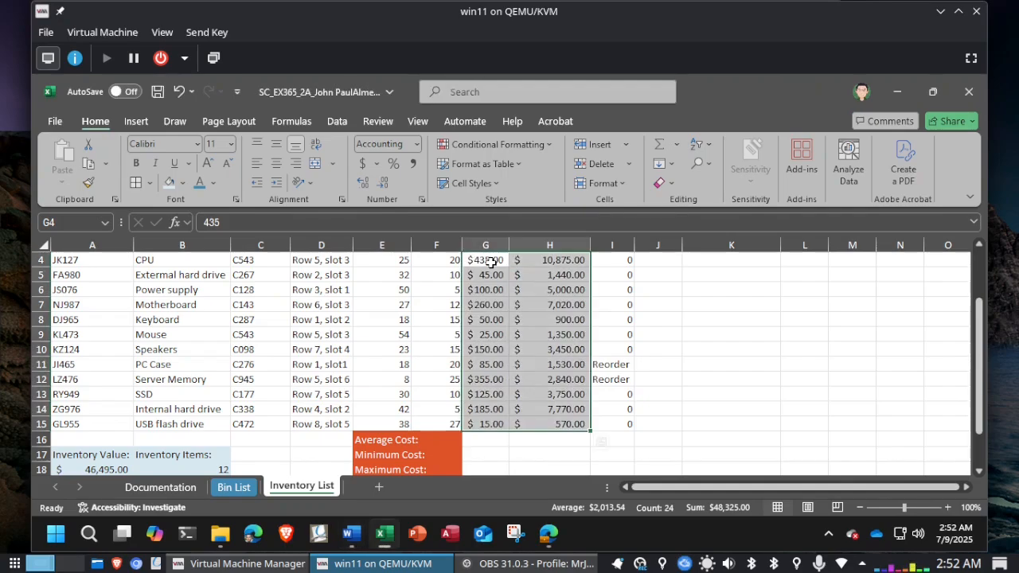
scroll(560, 297, up, 1)
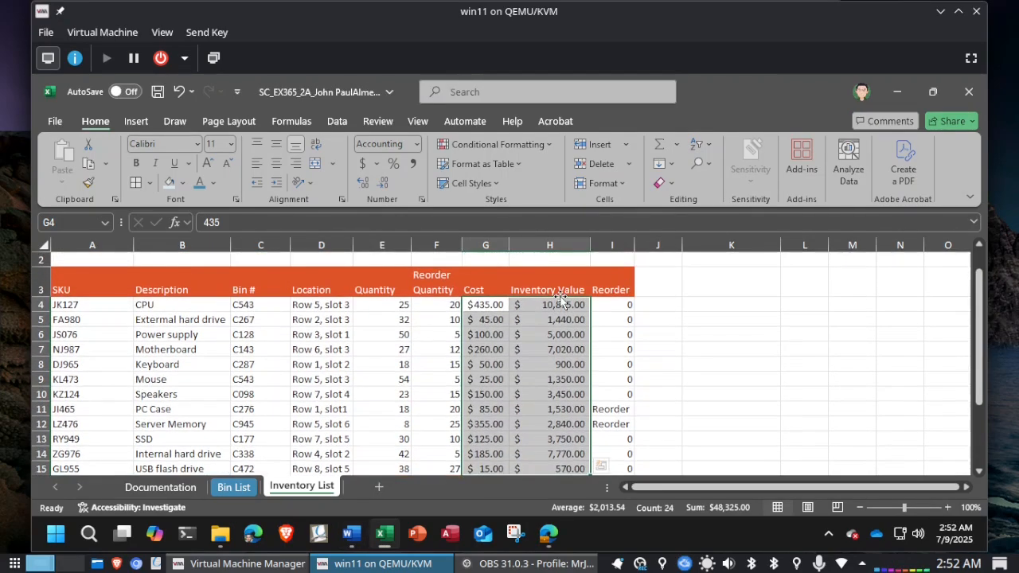
click(549, 305)
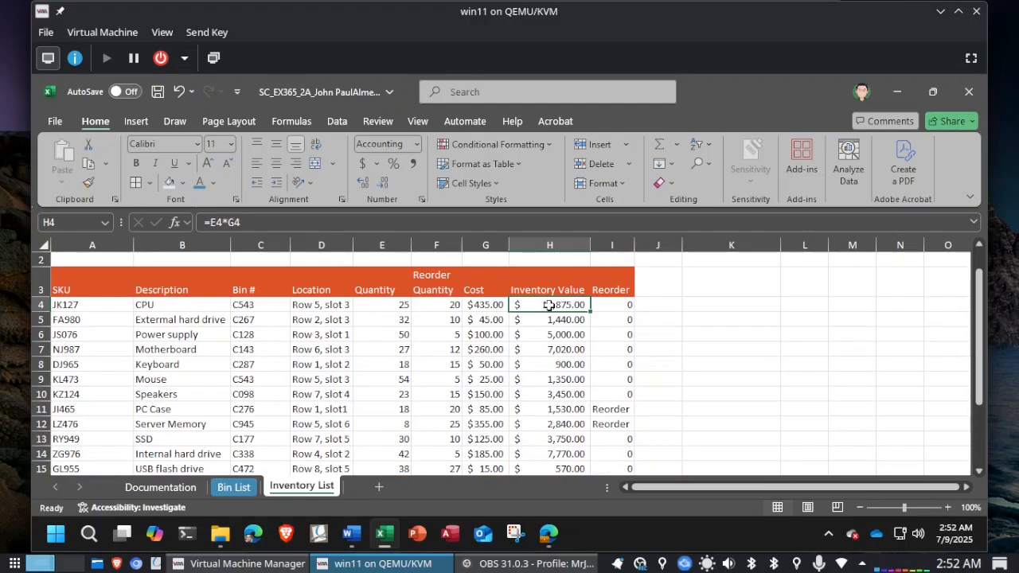
drag(550, 304, 538, 467)
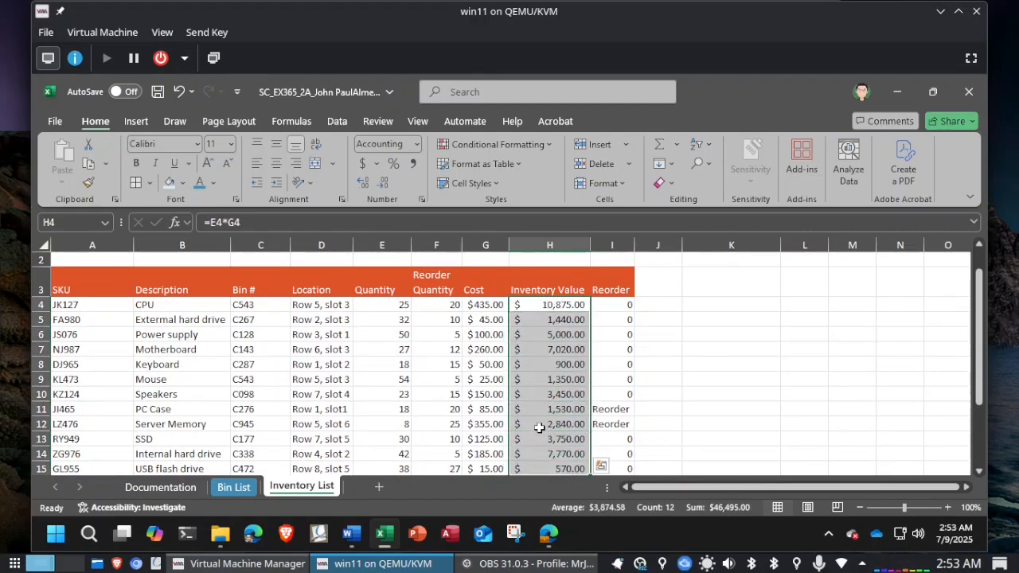
scroll(539, 428, down, 1)
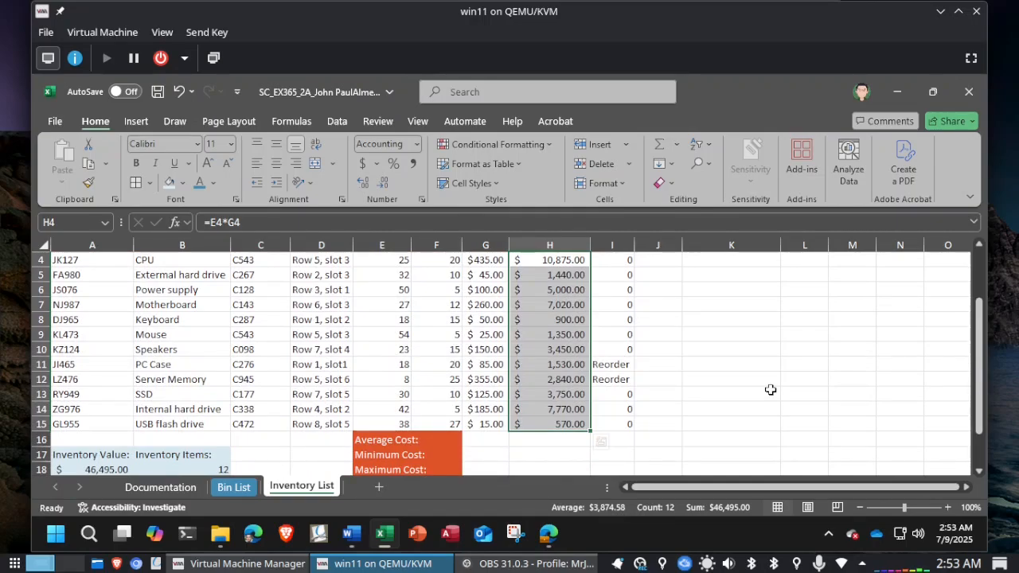
click(546, 145)
mouse_move(525, 248)
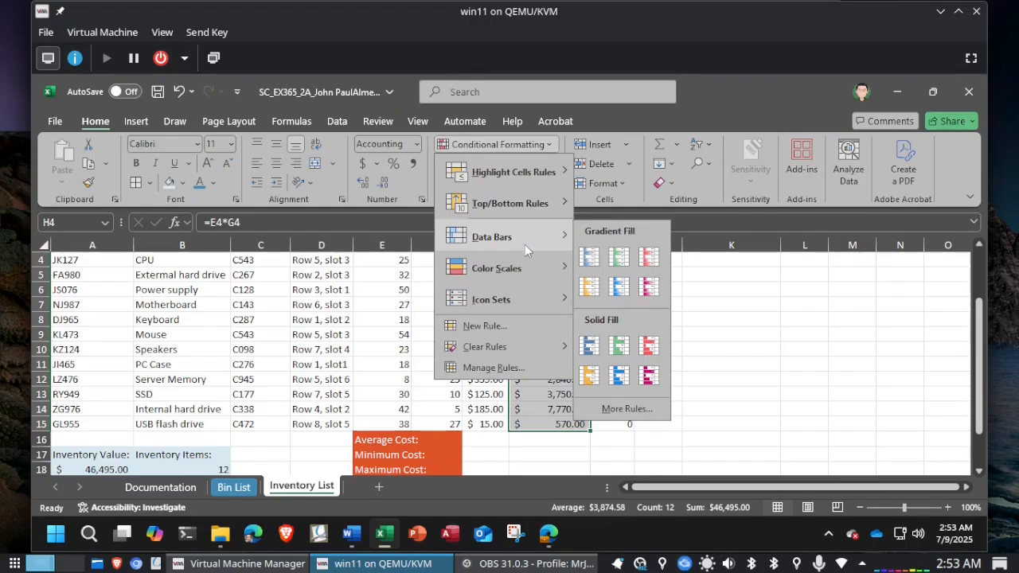
key(alt+Tab)
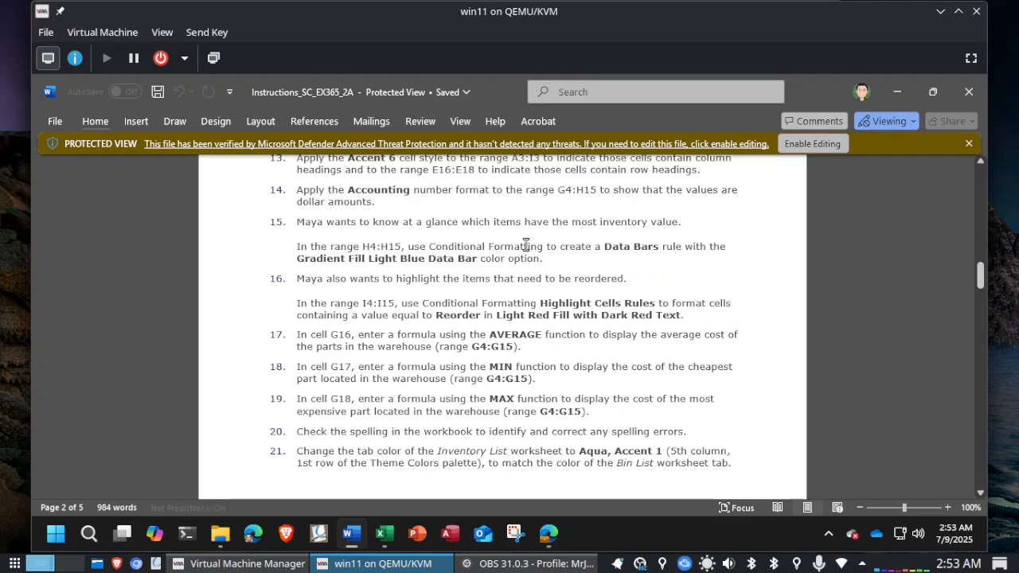
key(alt+Tab)
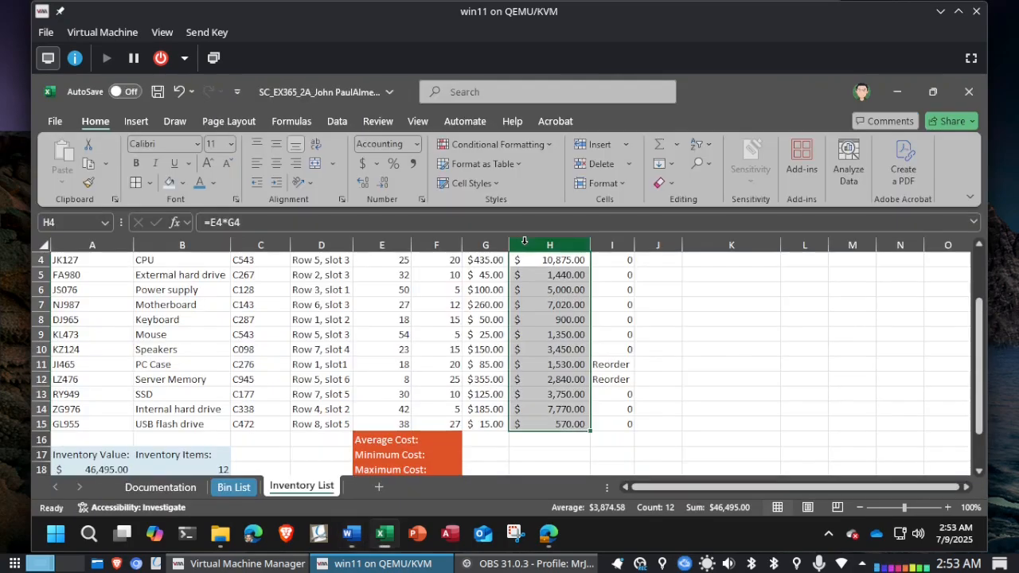
click(536, 143)
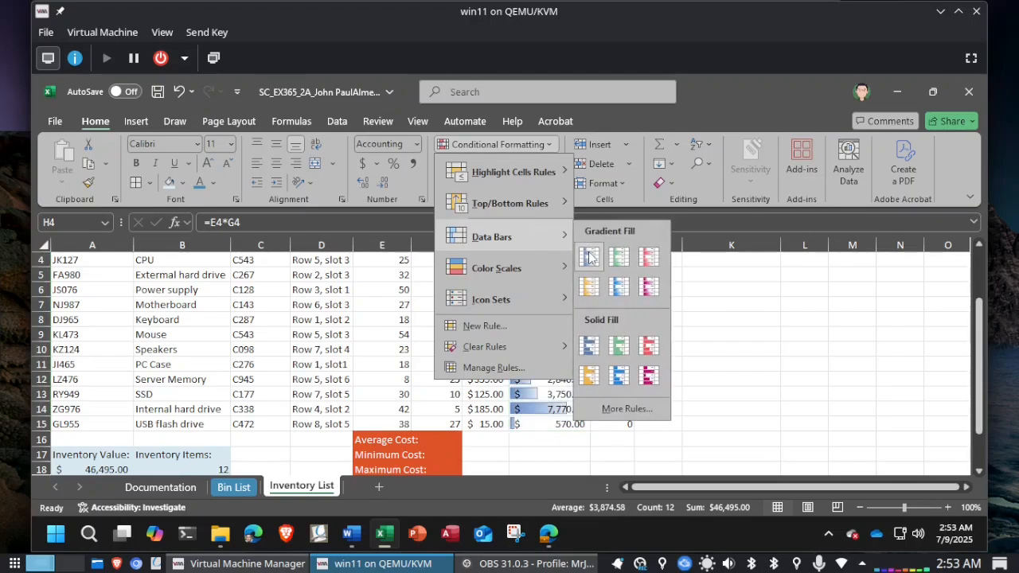
click(621, 295)
key(alt+Tab)
key(alt+Tab)
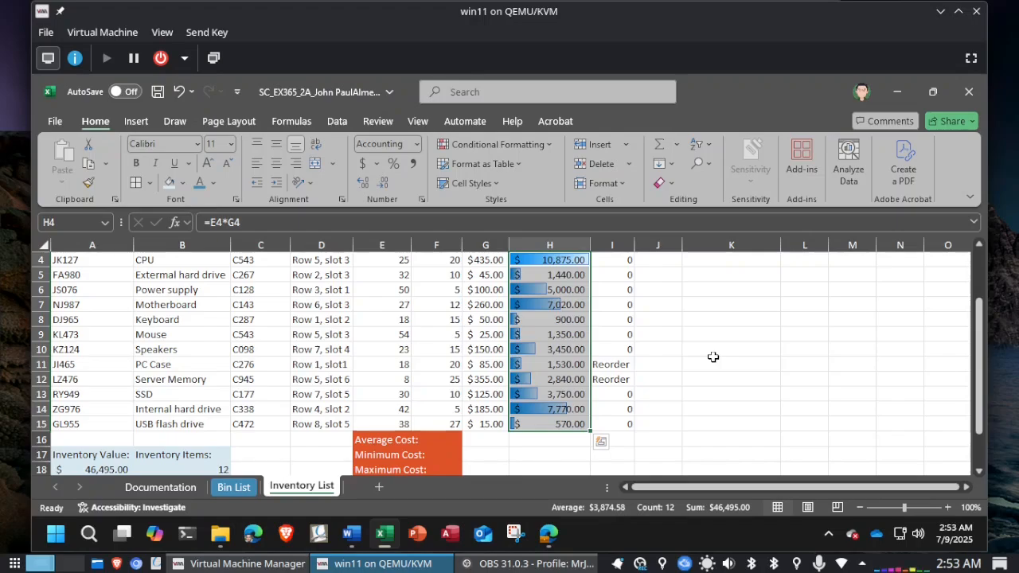
Step: Check the reorder instruction in Word and highlight cells equal to Reorder in I4:I15 in Excel with Light Red Fill with Dark Red Text
key(alt+Tab)
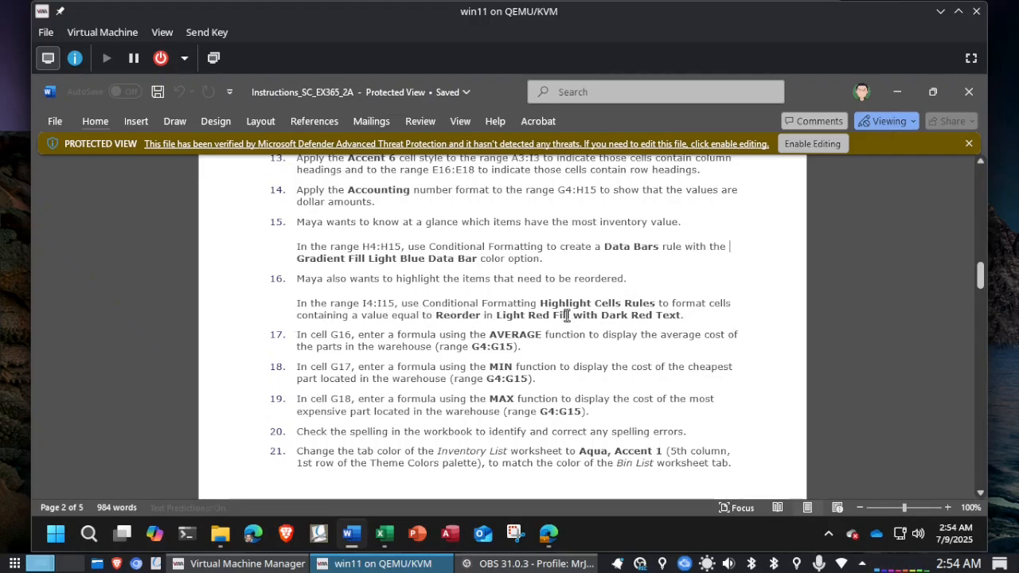
key(alt+Tab)
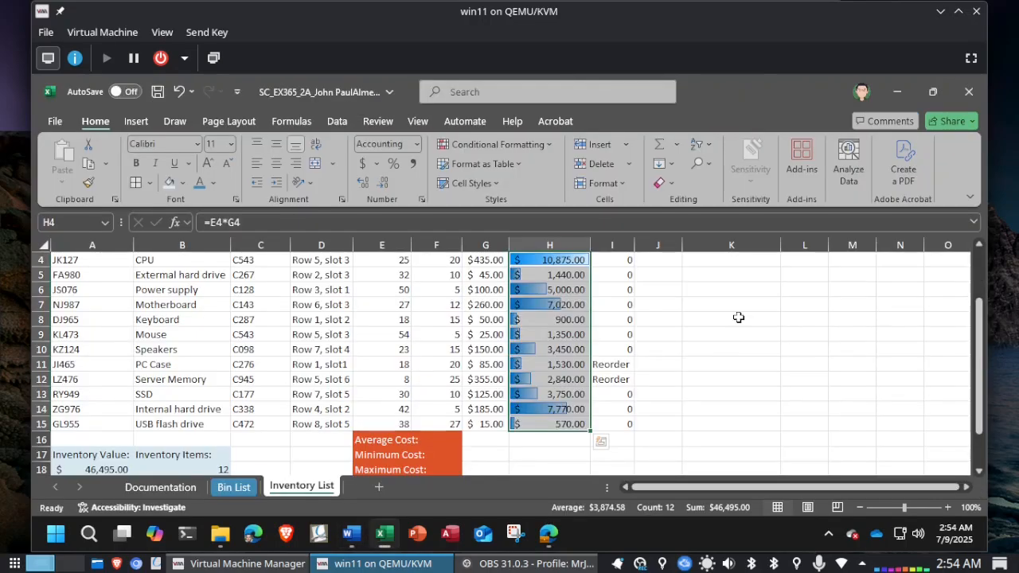
scroll(739, 318, up, 2)
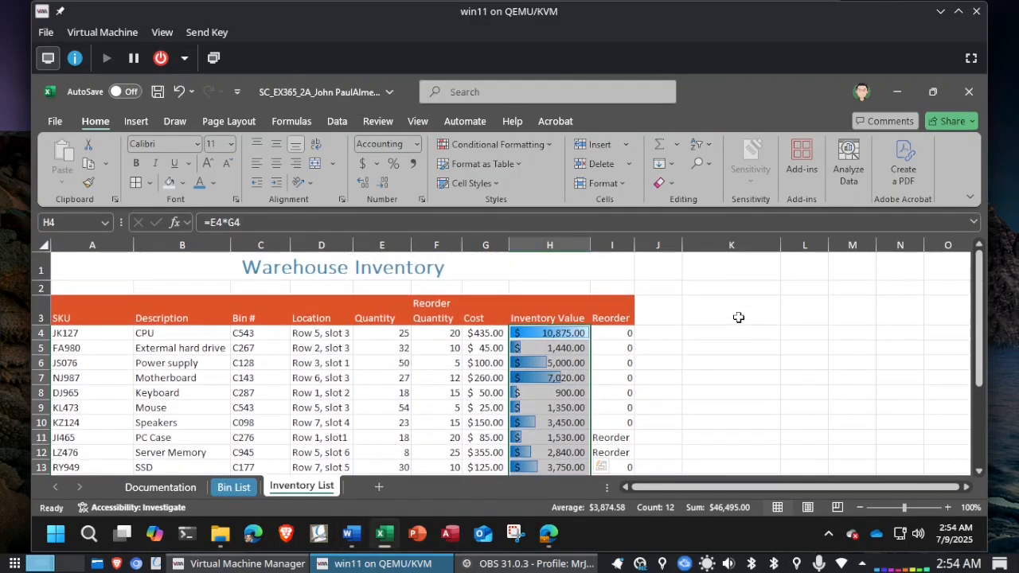
click(608, 333)
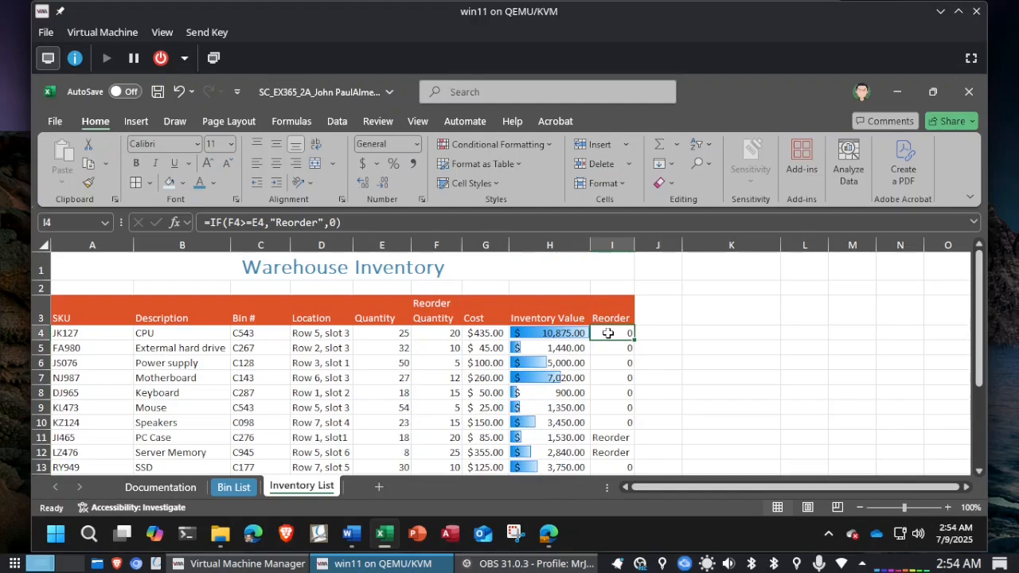
drag(607, 333, 607, 420)
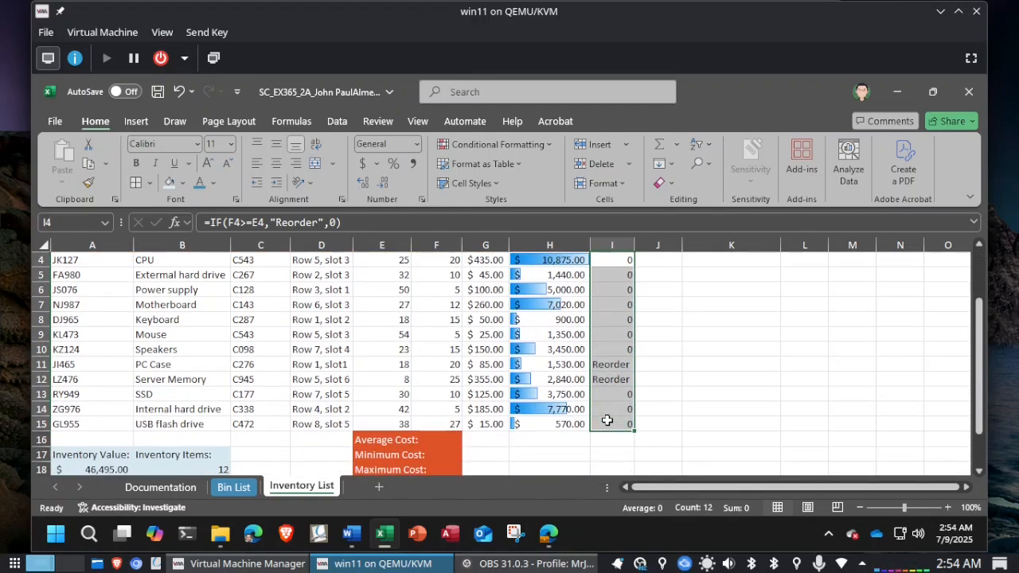
click(546, 150)
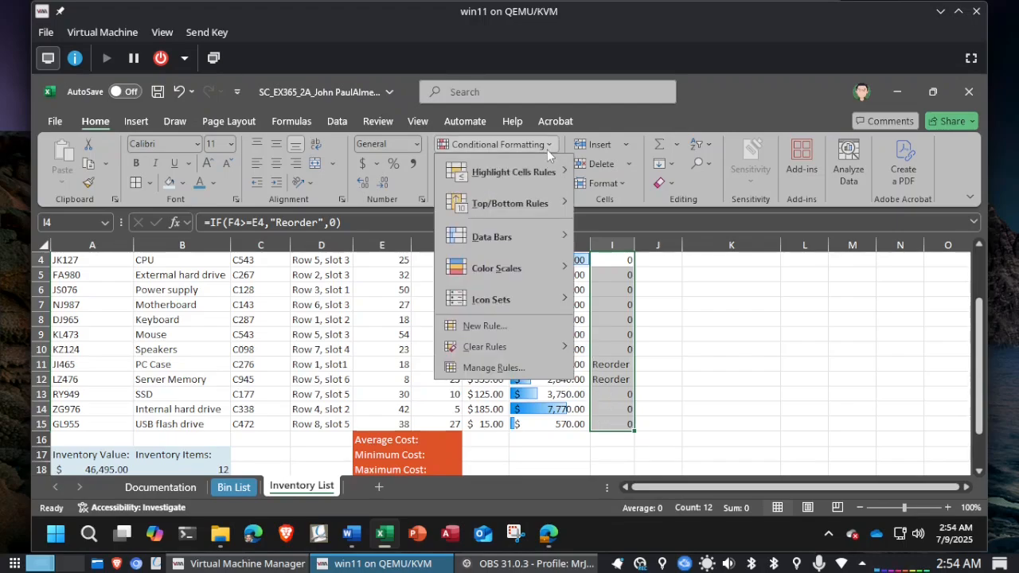
mouse_move(539, 174)
click(653, 270)
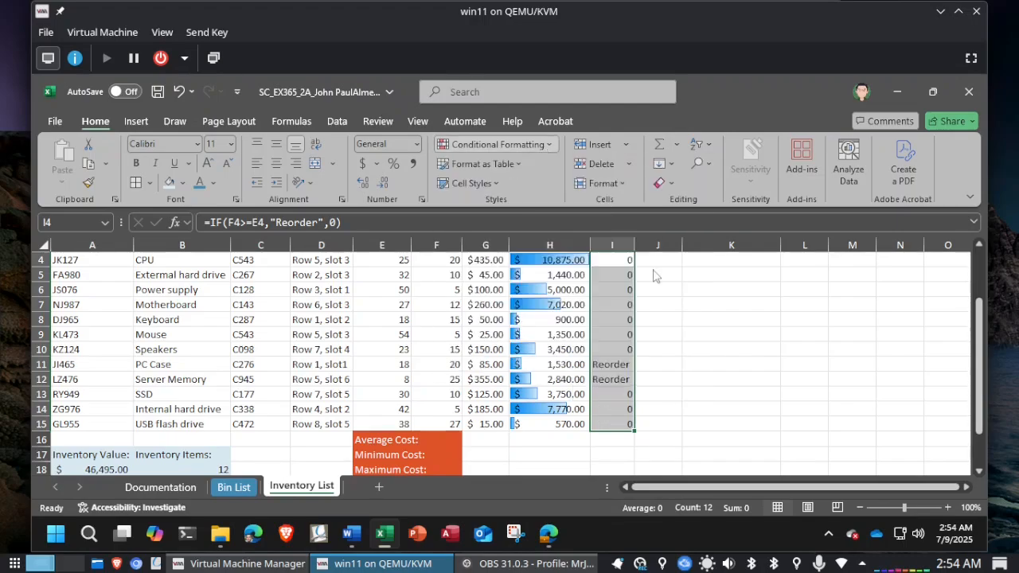
text(8)
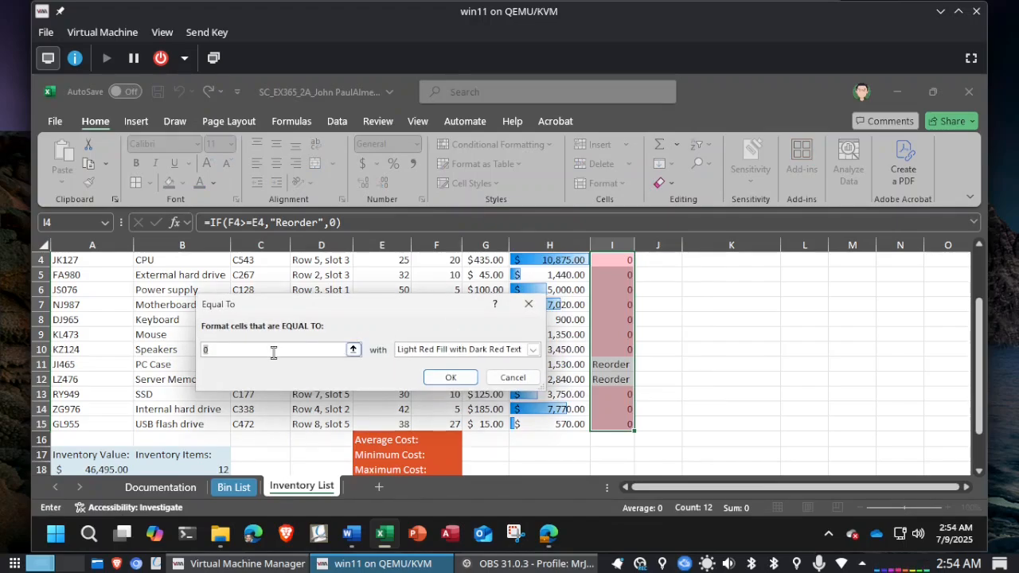
text(R)
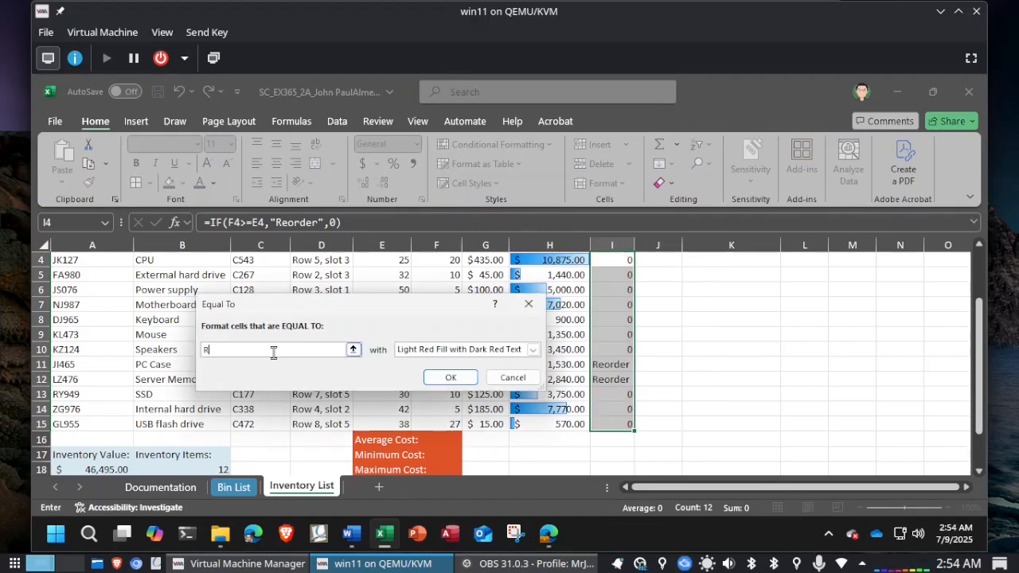
text(eorder)
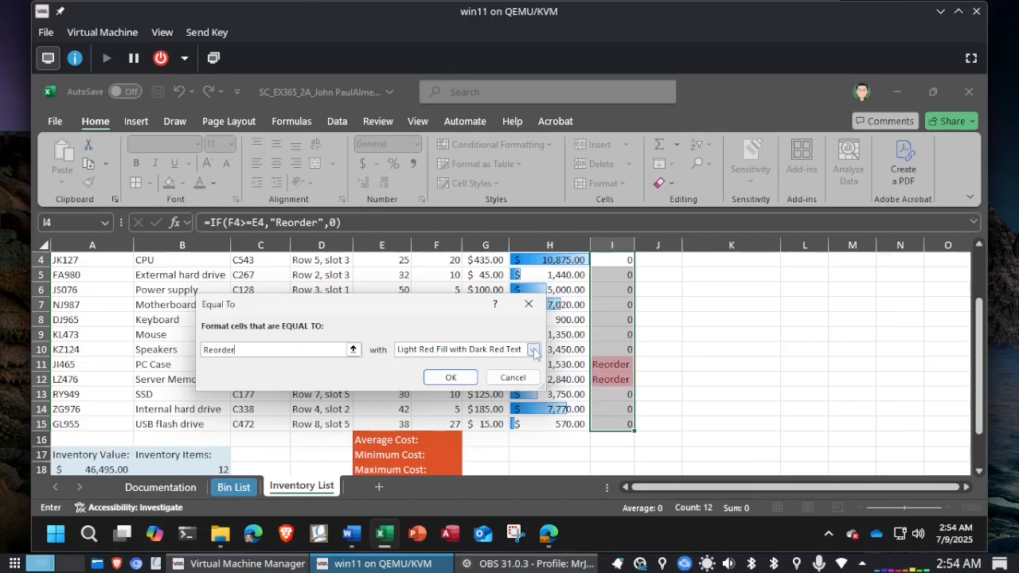
click(450, 379)
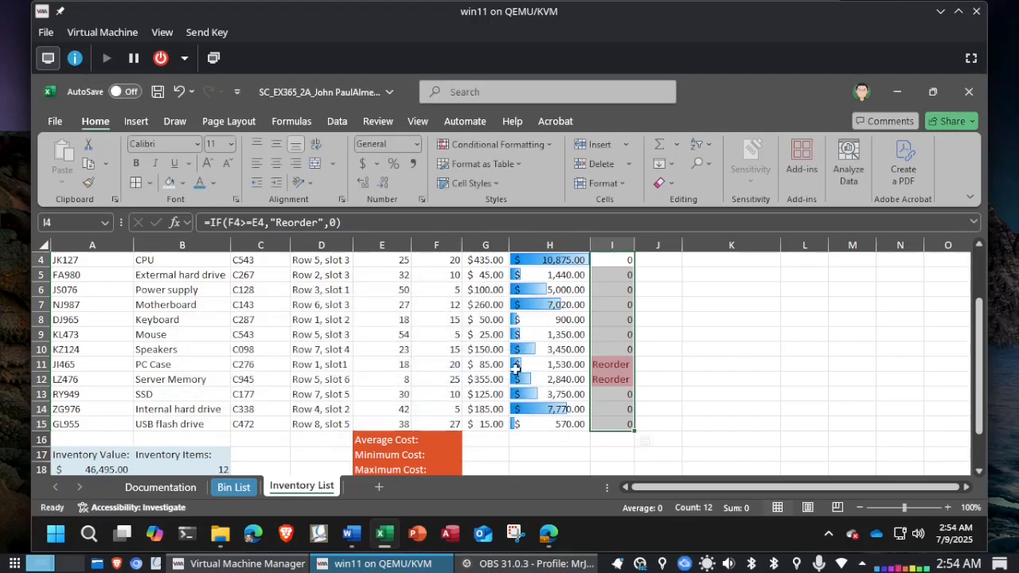
Step: Review the conditional formatting rules for the whole worksheet in the Rules Manager and look at the options for clearing rules
scroll(674, 364, up, 1)
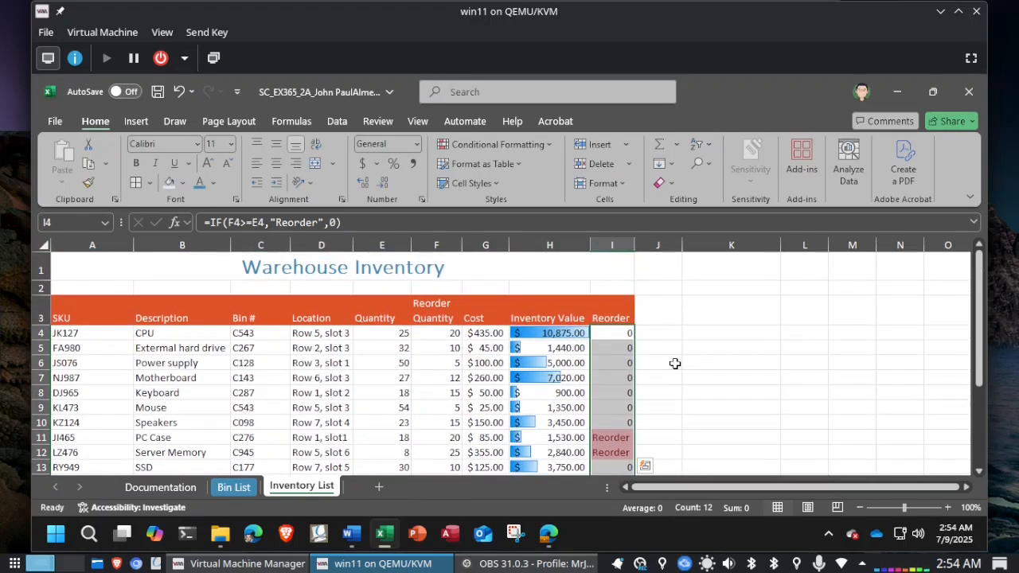
scroll(676, 361, down, 2)
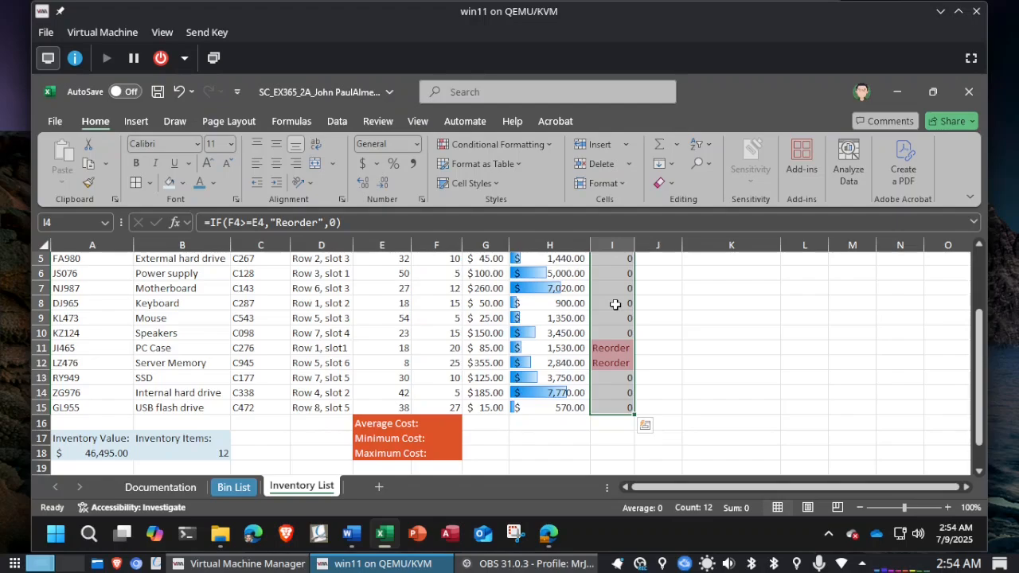
click(548, 147)
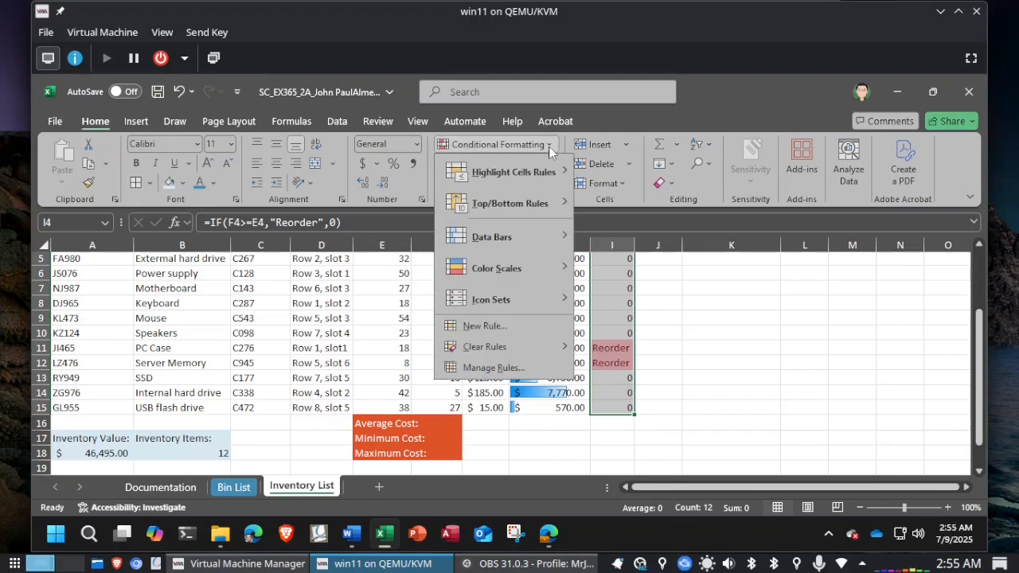
click(493, 368)
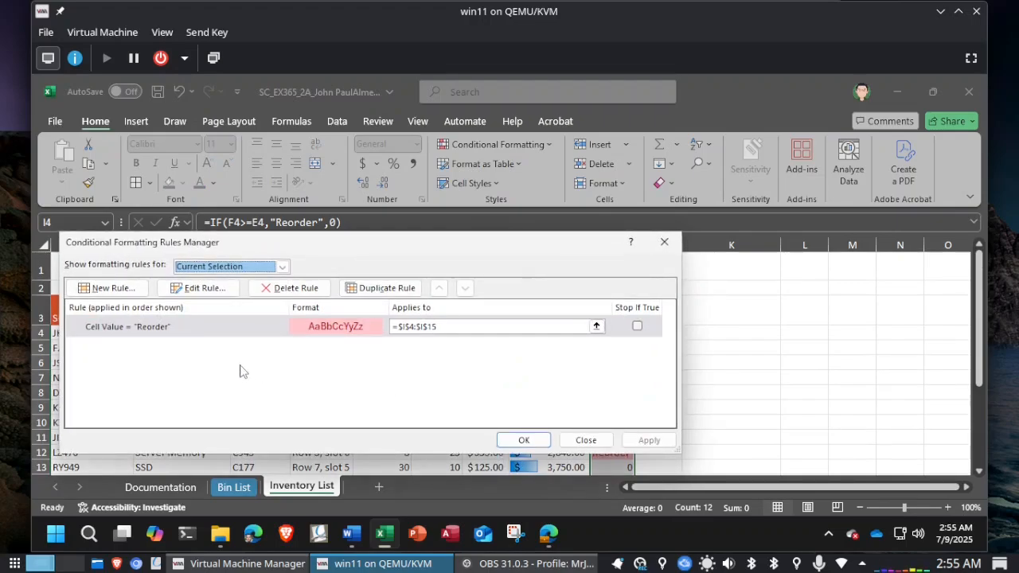
click(282, 268)
click(267, 291)
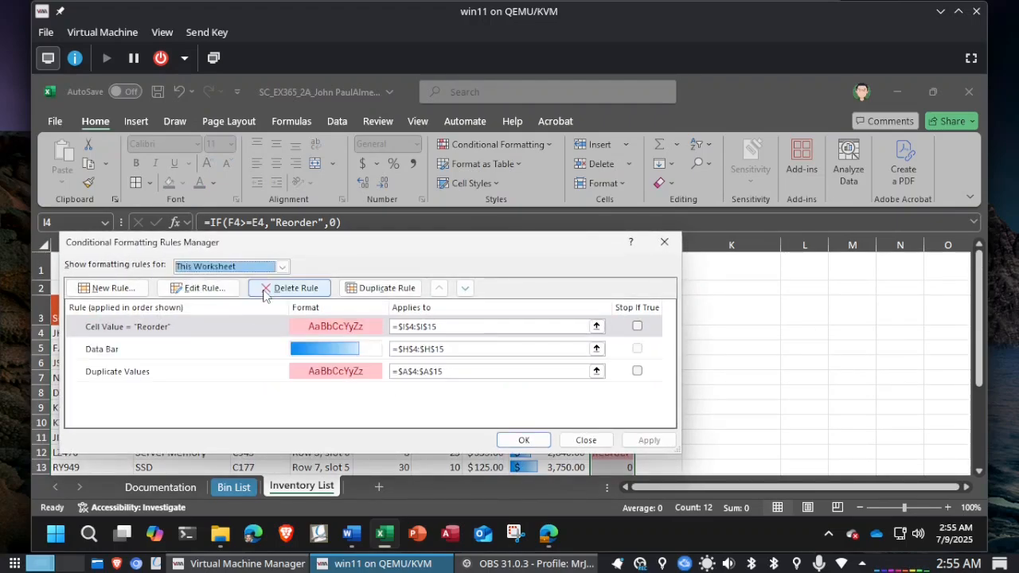
click(586, 439)
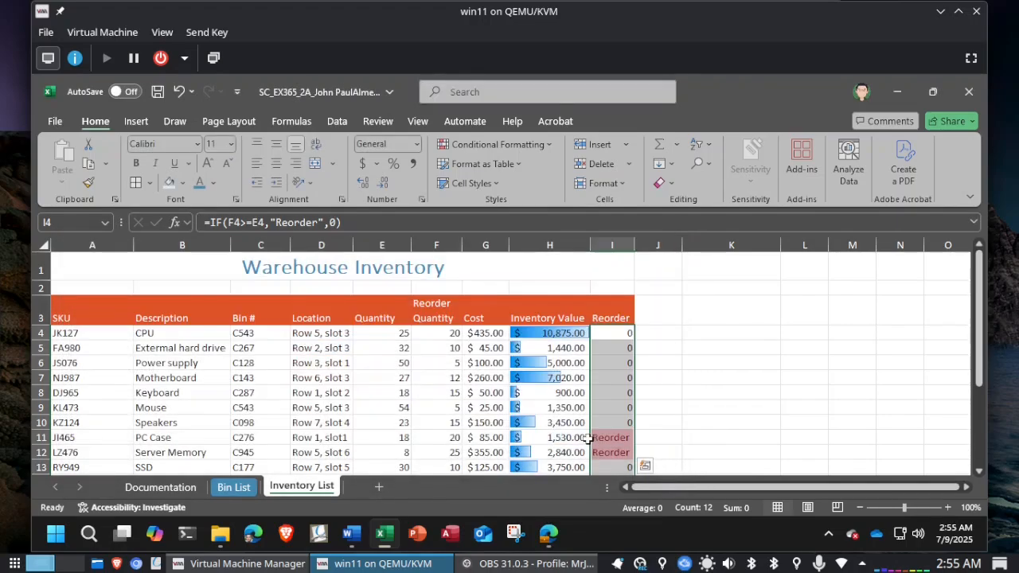
click(548, 144)
mouse_move(515, 343)
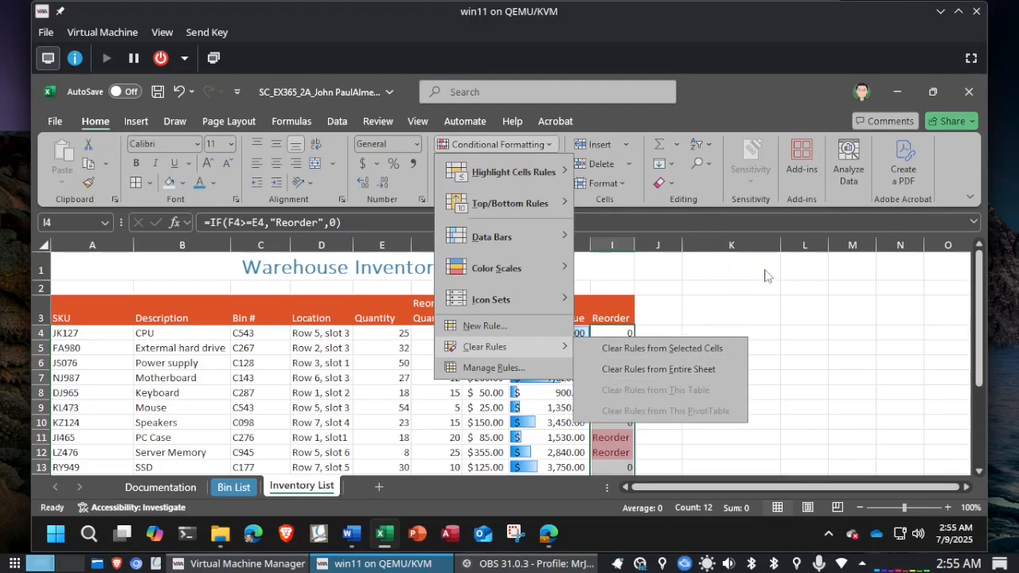
click(687, 291)
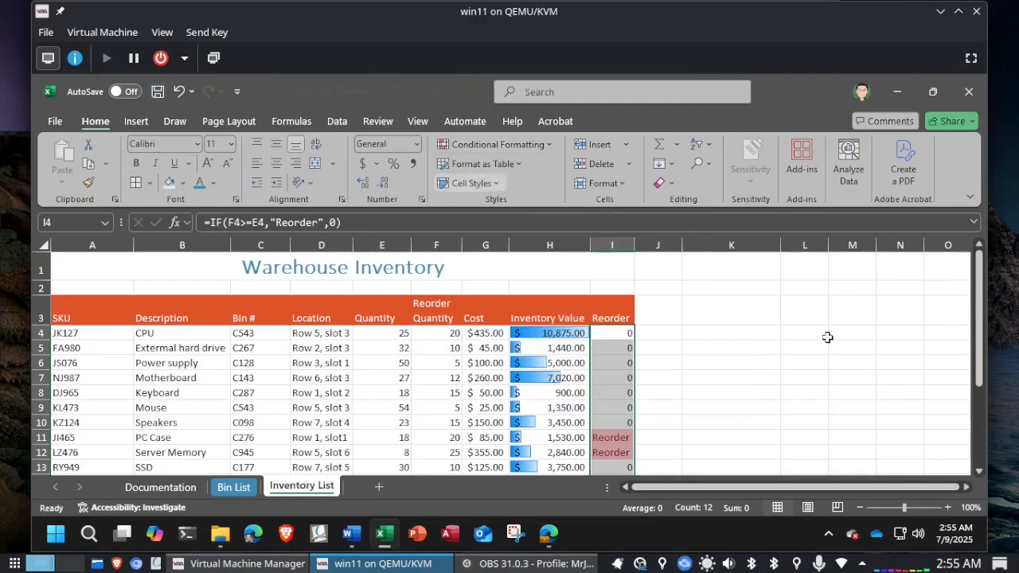
Step: Read the average cost instruction in Word and enter =AVERAGE(G4:G15) in cell G16 in Excel
key(alt+Tab)
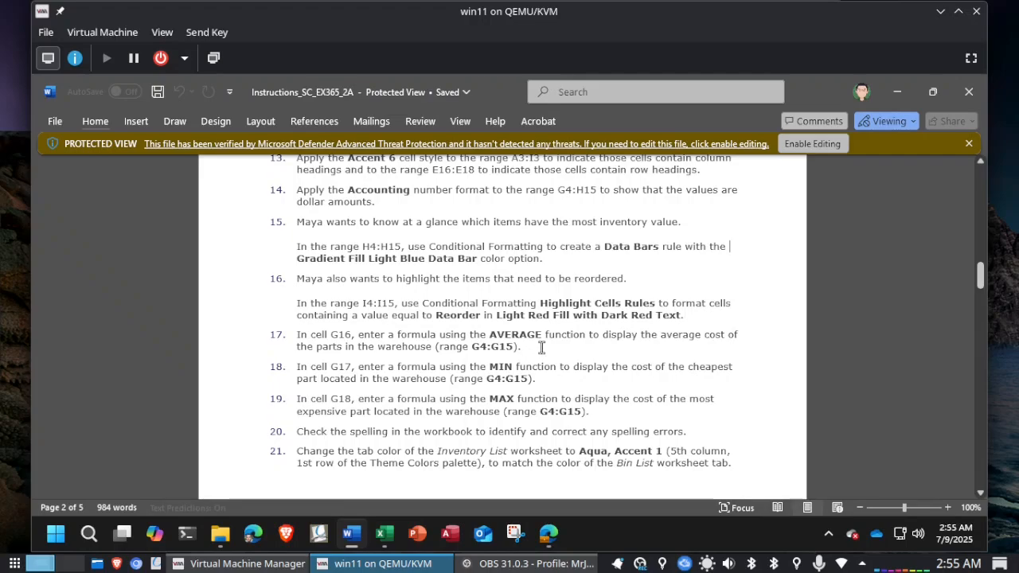
key(alt+Tab)
scroll(539, 347, down, 4)
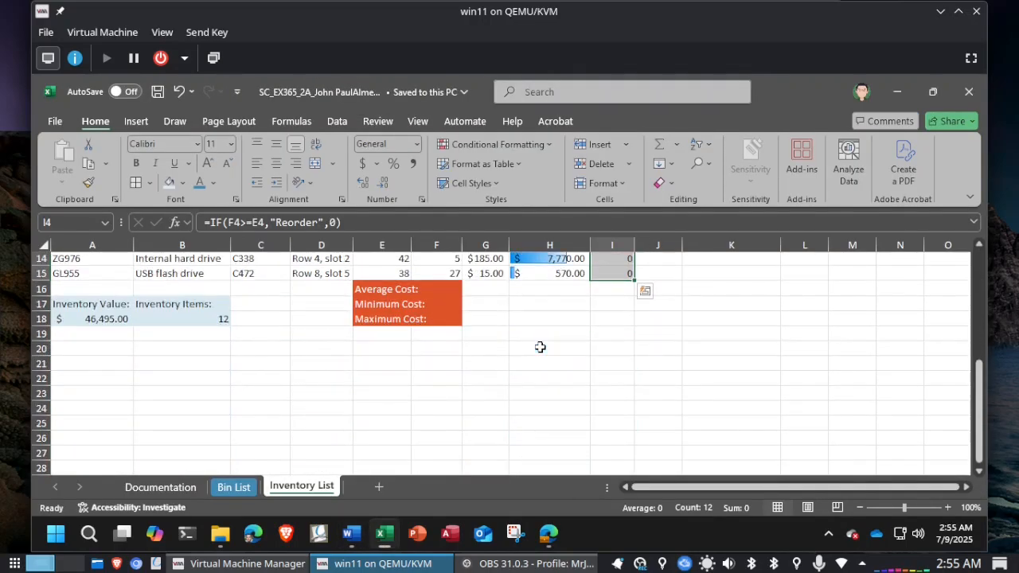
scroll(540, 347, up, 2)
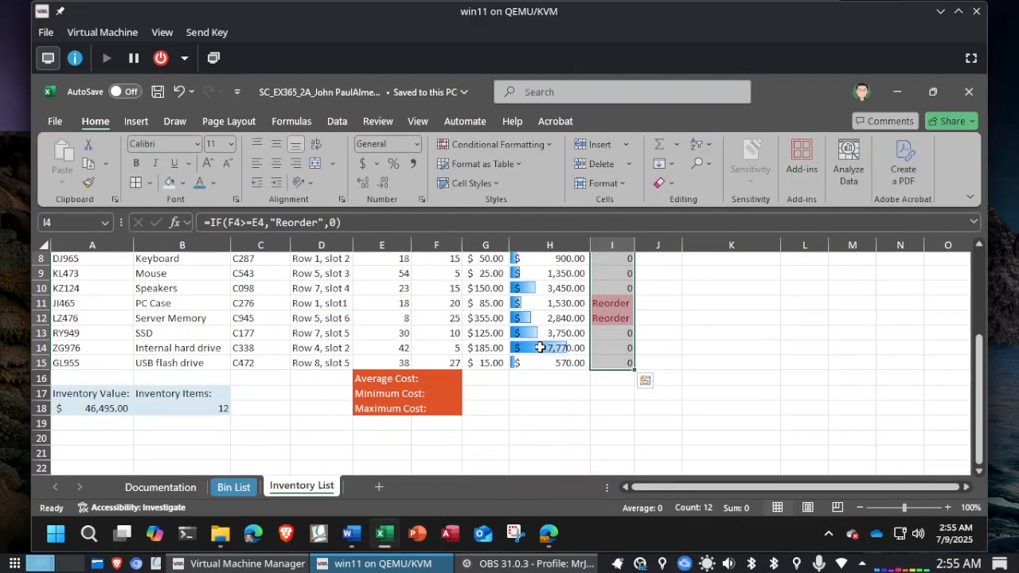
click(485, 380)
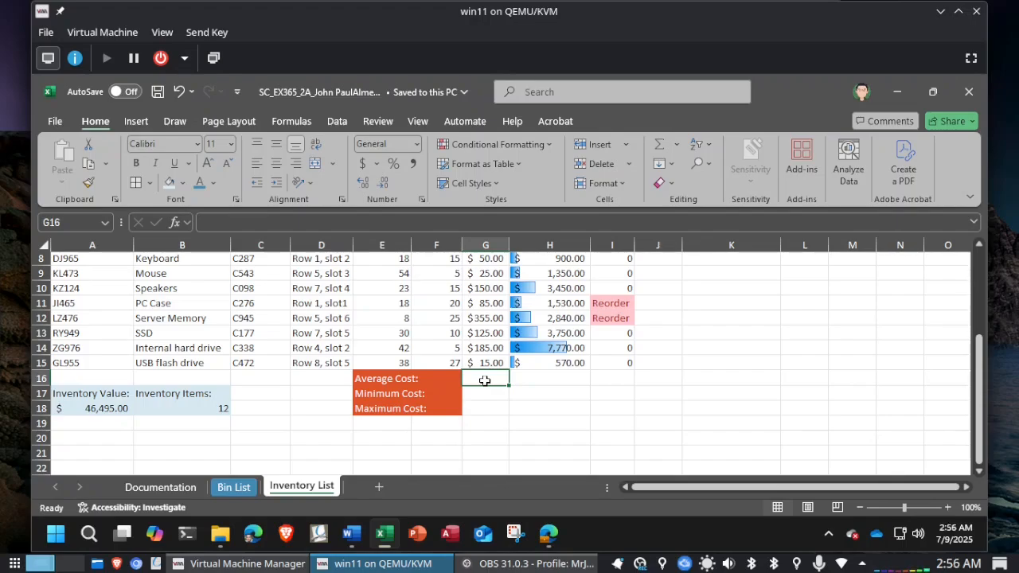
text(=)
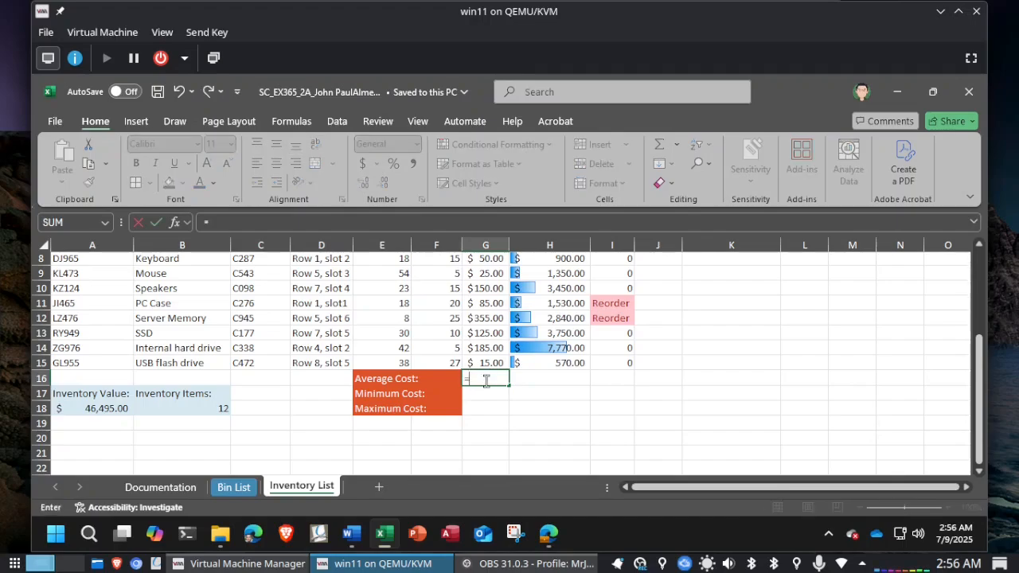
text(AVERAGE)
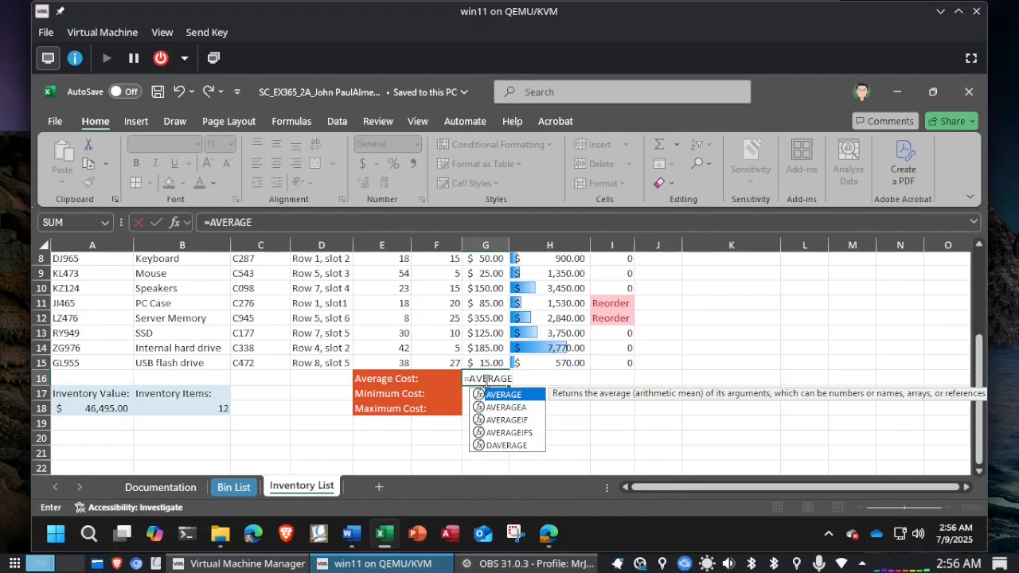
text(()
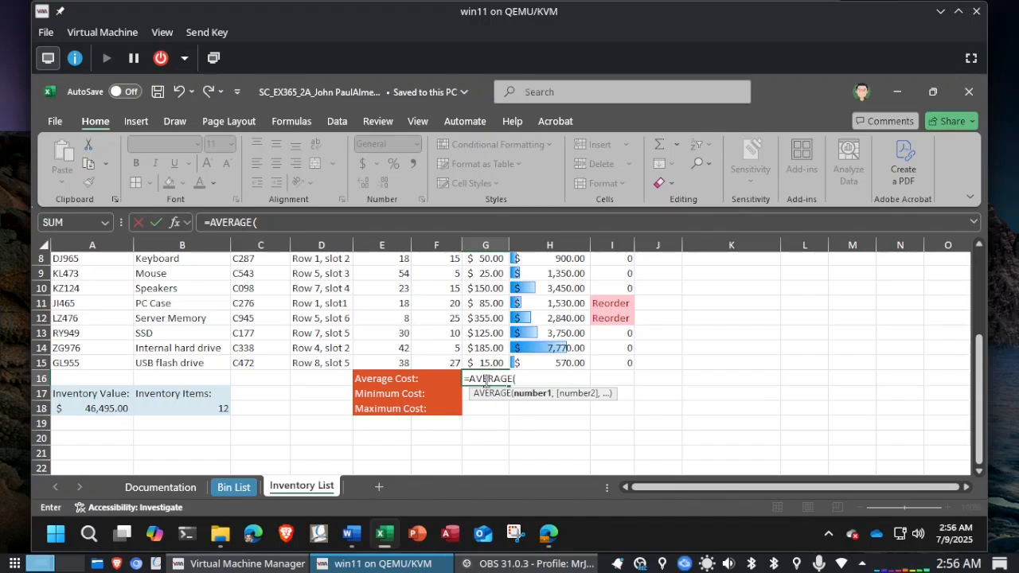
key(alt+Tab)
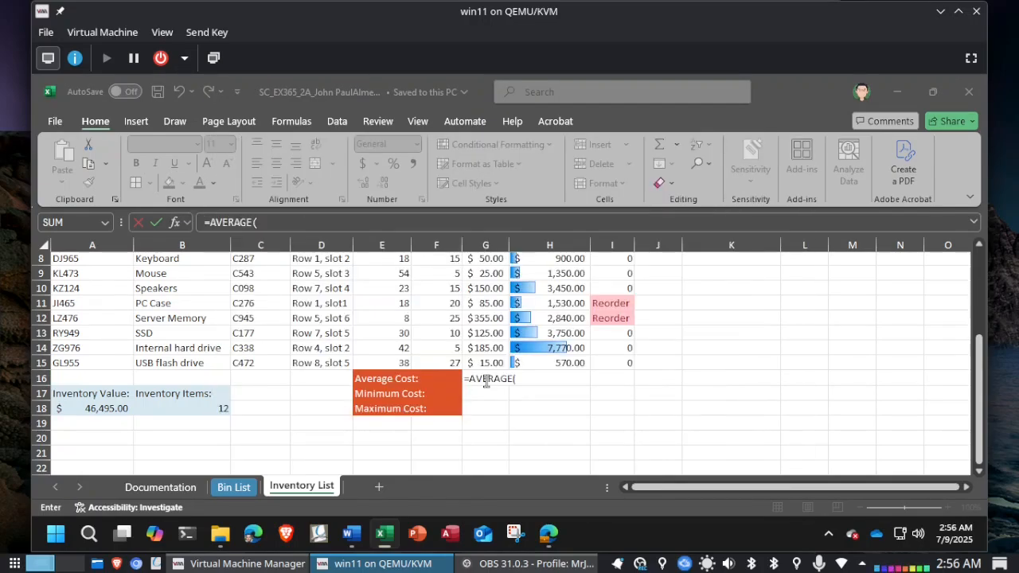
key(alt+Tab)
key(alt+Tab)
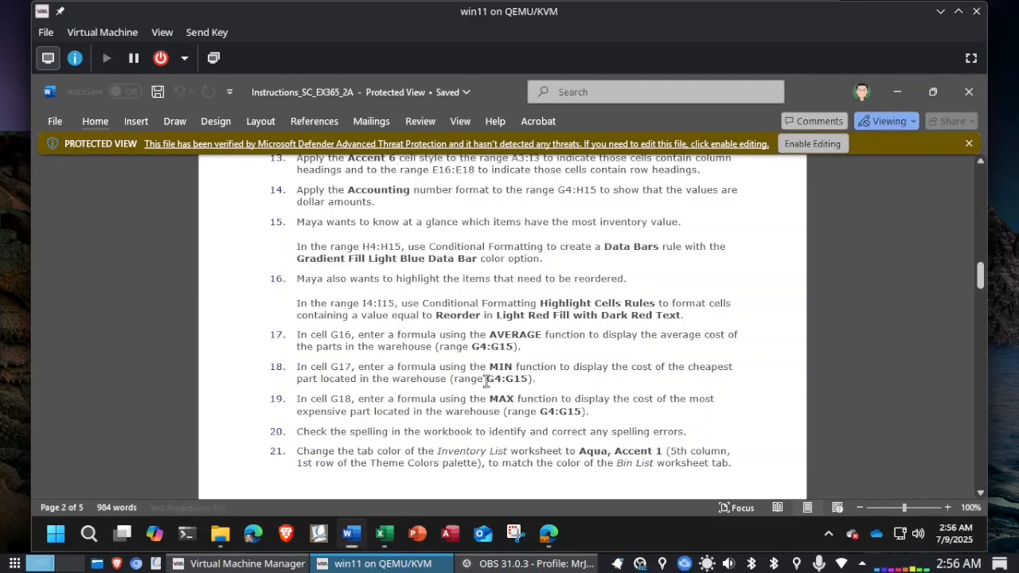
key(alt+Tab)
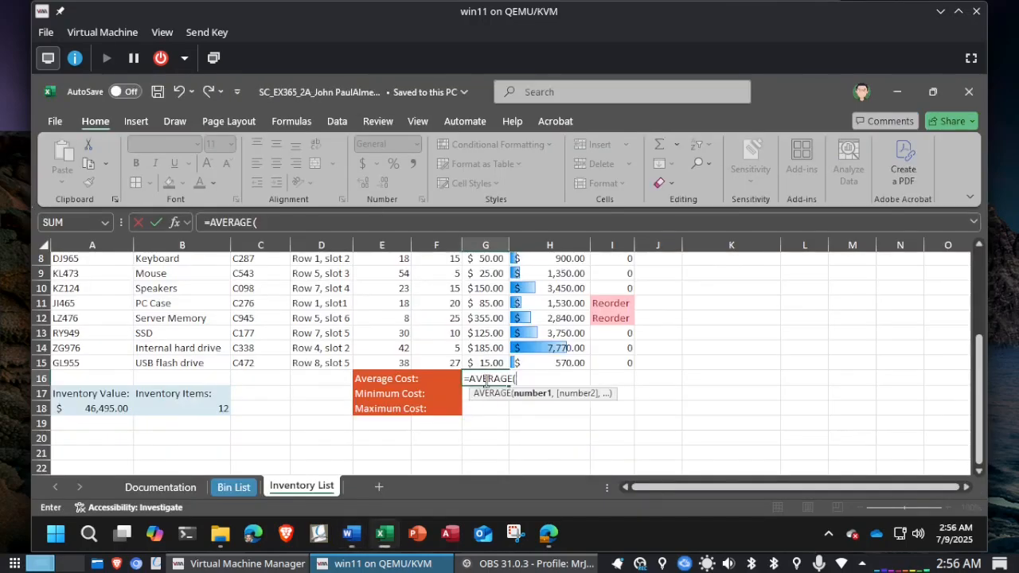
text(G4:G15)
key(Return)
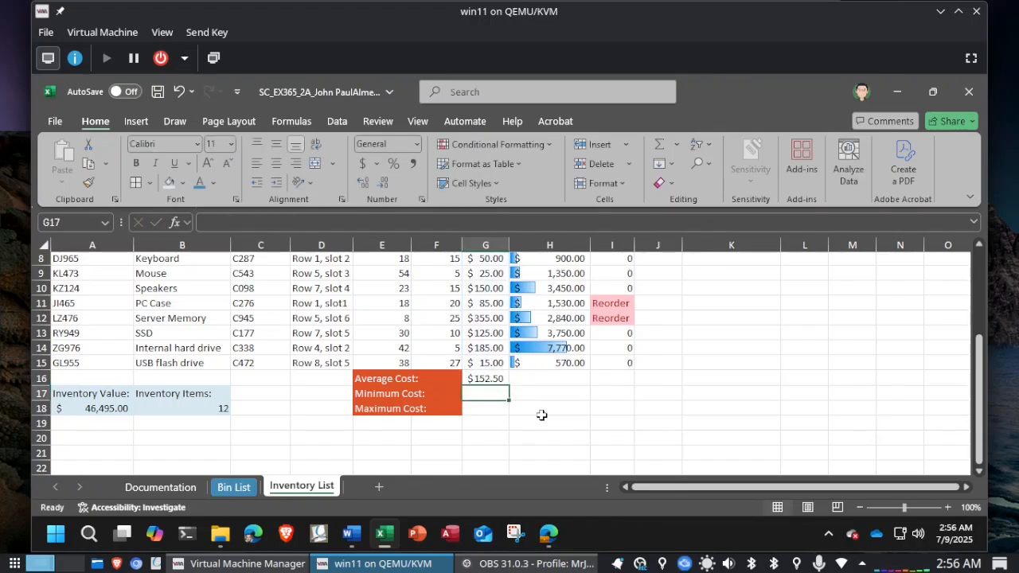
Step: Check the cheapest part instruction in Word and enter =MIN(G4:G15) in cell G17 in Excel
key(alt+Tab)
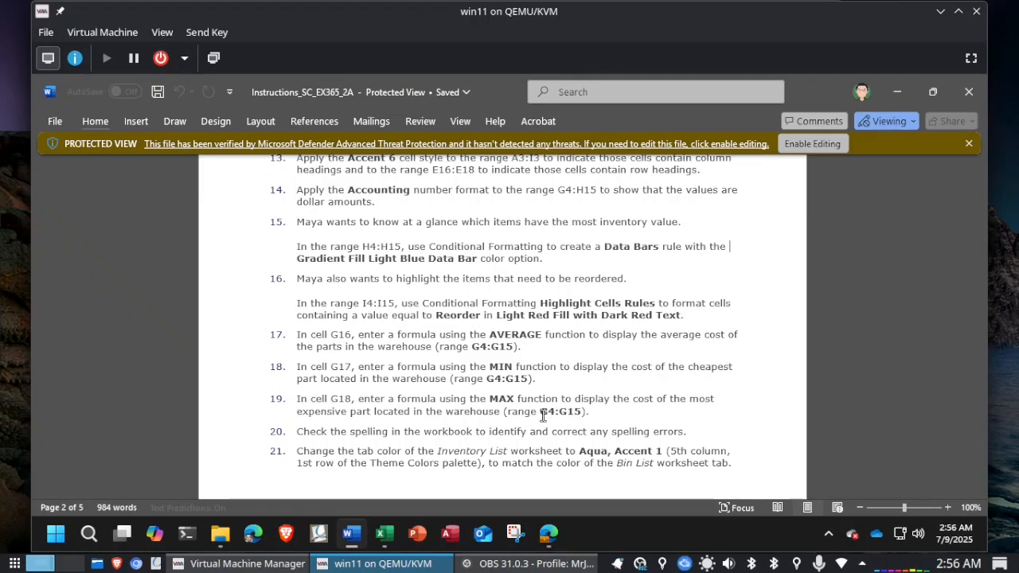
key(alt+Tab)
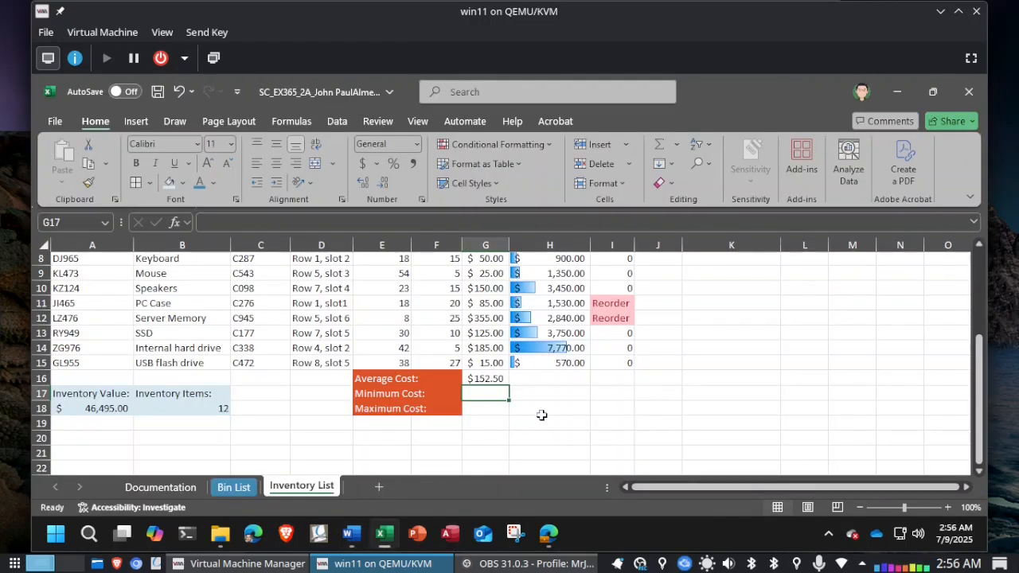
text(=MIN)
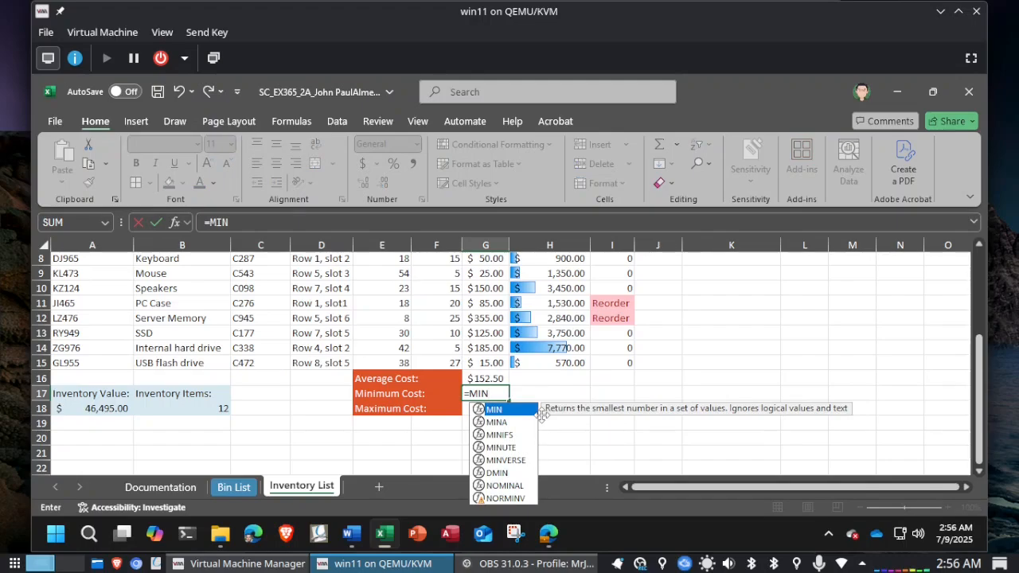
text((G)
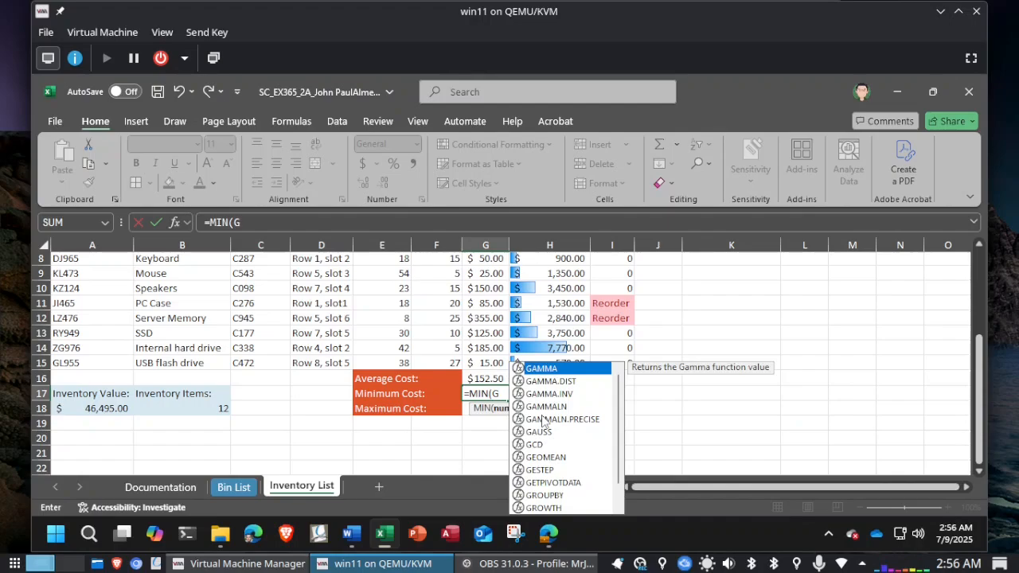
text(4:G15)
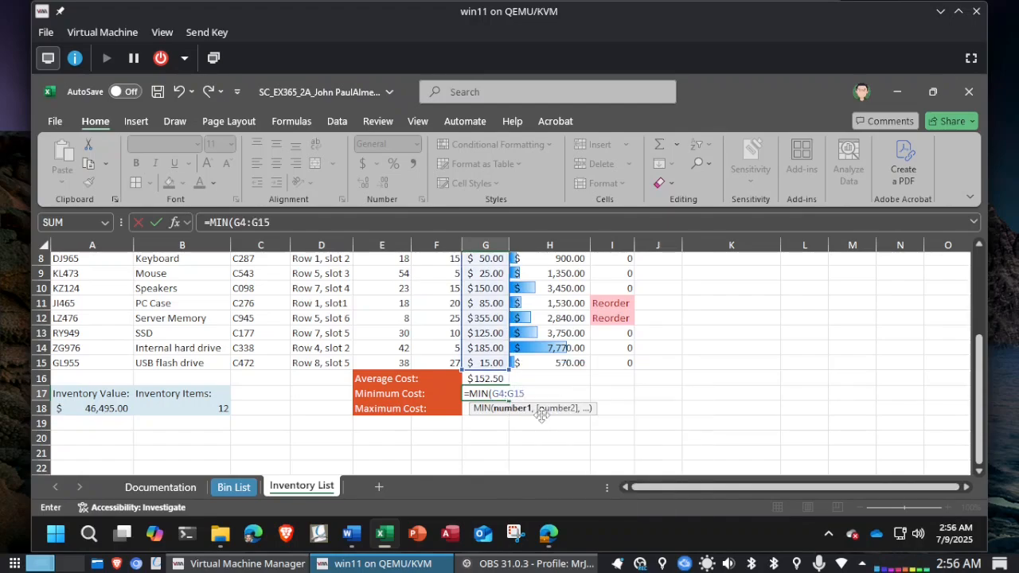
text())
key(Return)
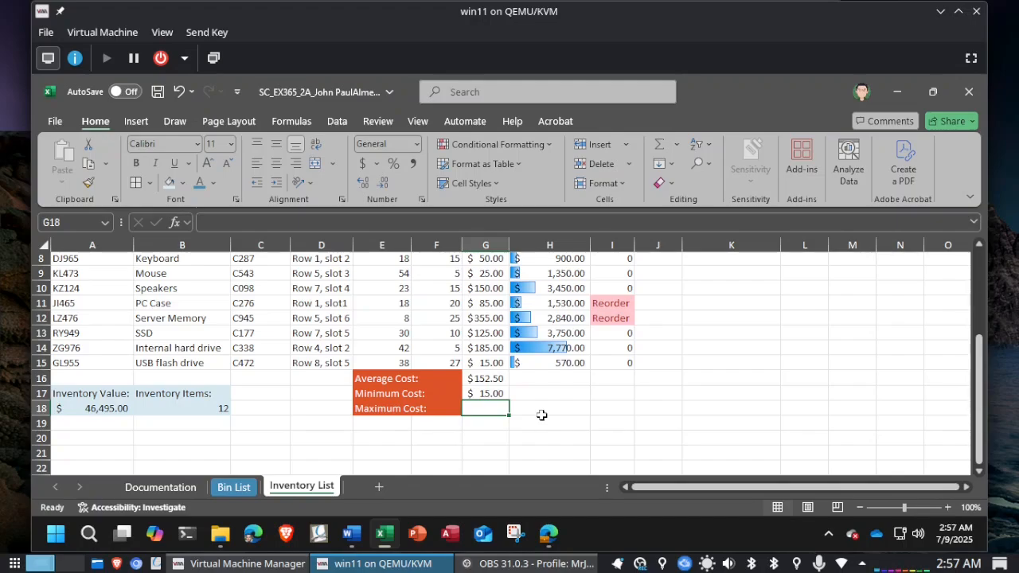
Step: Check the most expensive part instruction in Word and enter =MAX(G4:G15) in cell G18 in Excel
key(alt+Tab)
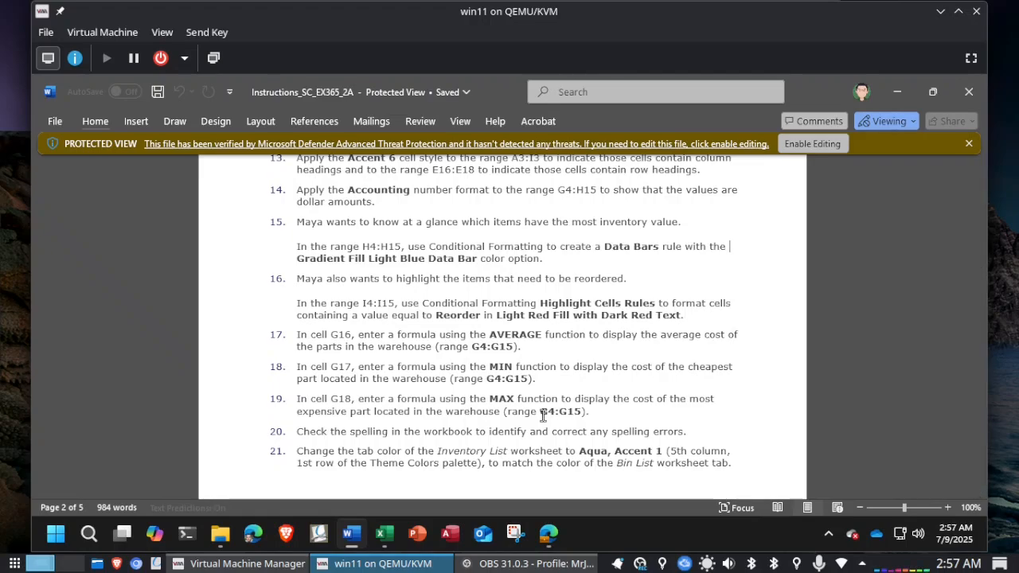
key(alt+Tab)
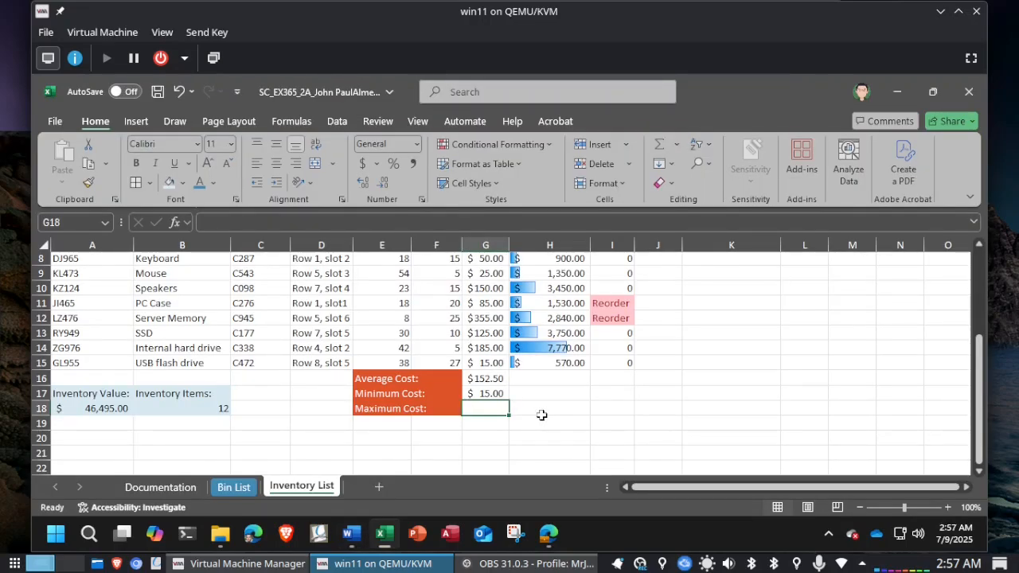
text(=MAX()
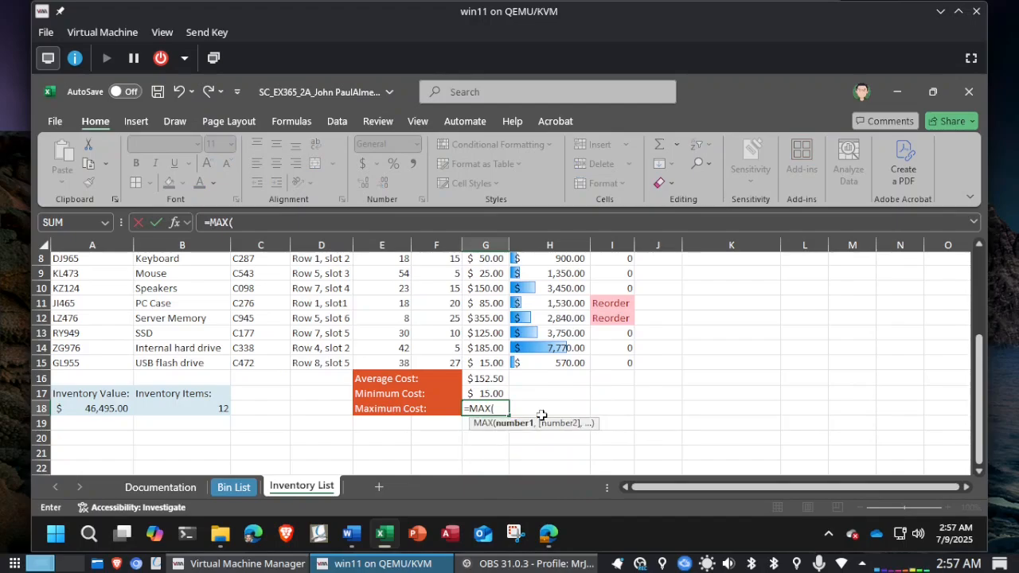
text(G4:G)
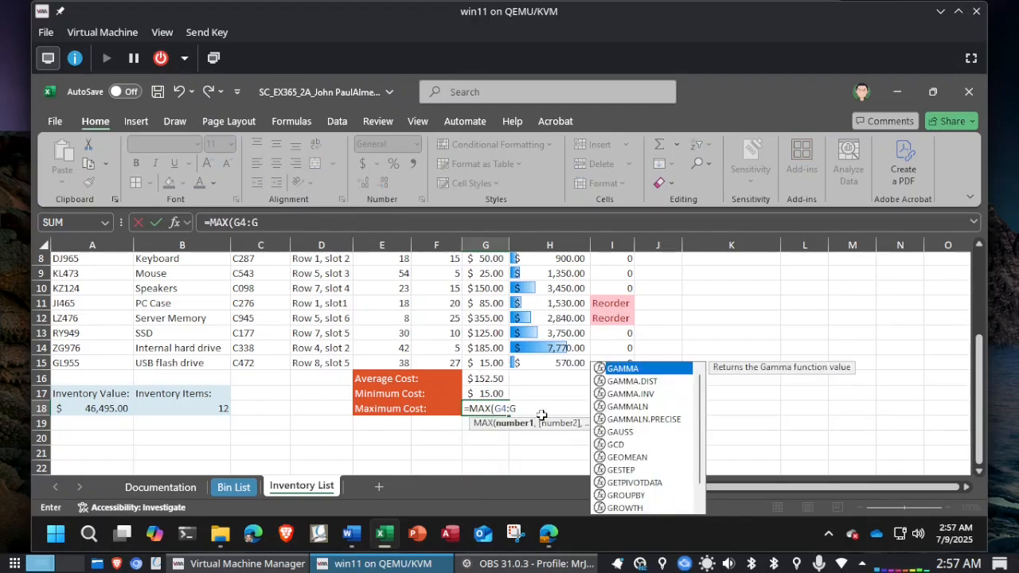
text(15))
key(Return)
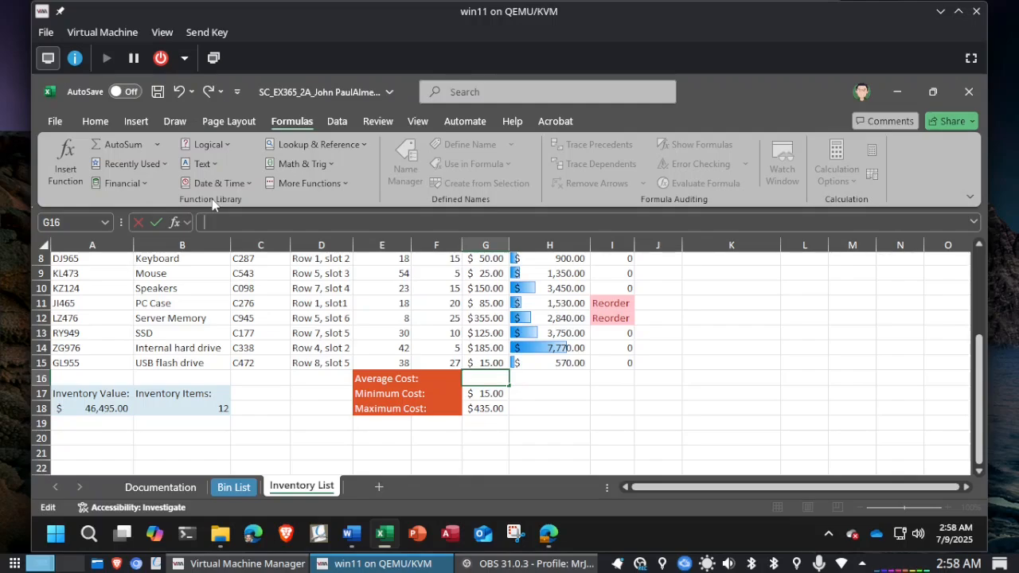
Step: Rebuild the Average Cost formula in G16 by inserting the statistical function AVERAGE with Number1 set to G4:G15
click(336, 183)
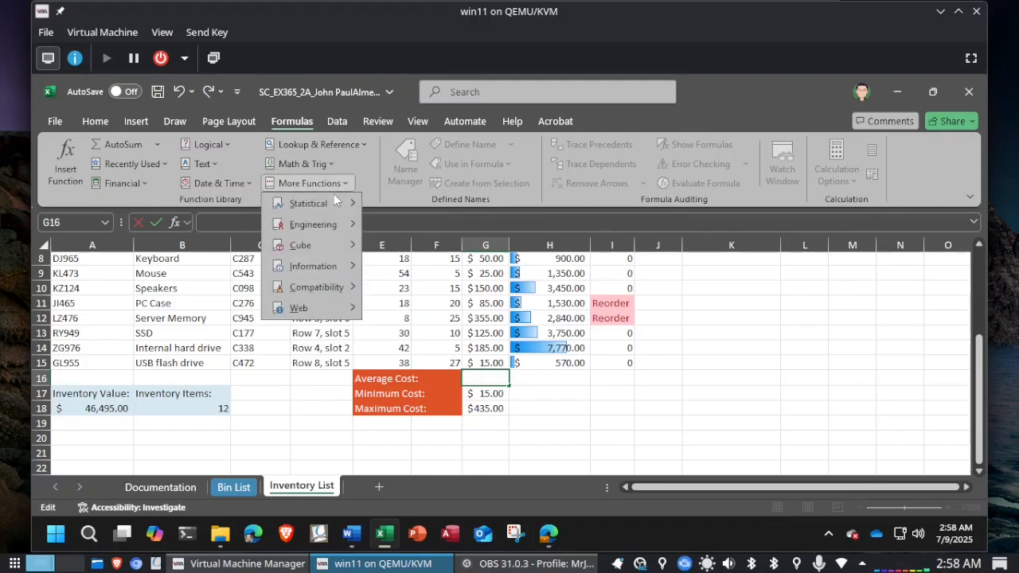
mouse_move(333, 200)
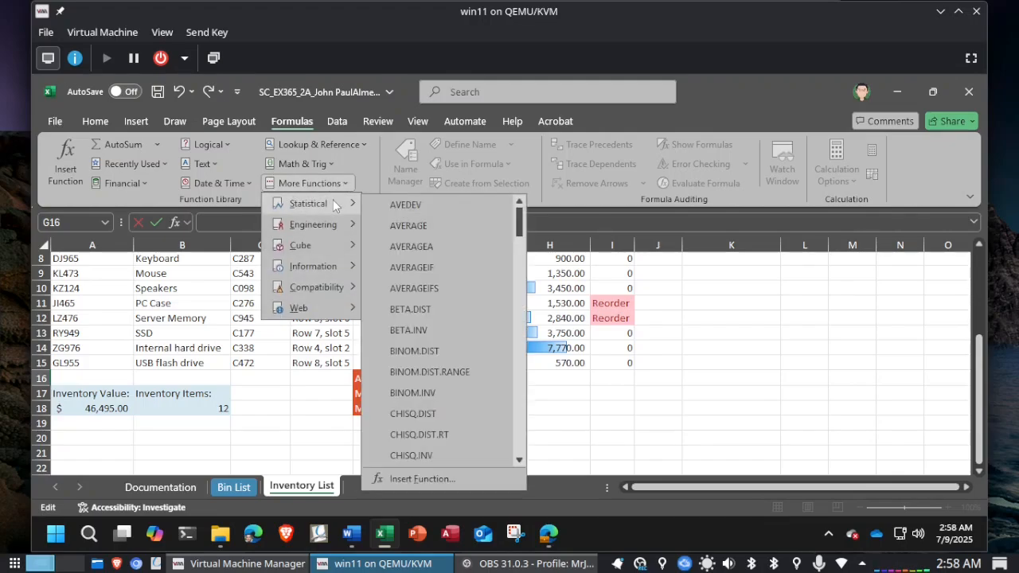
click(422, 226)
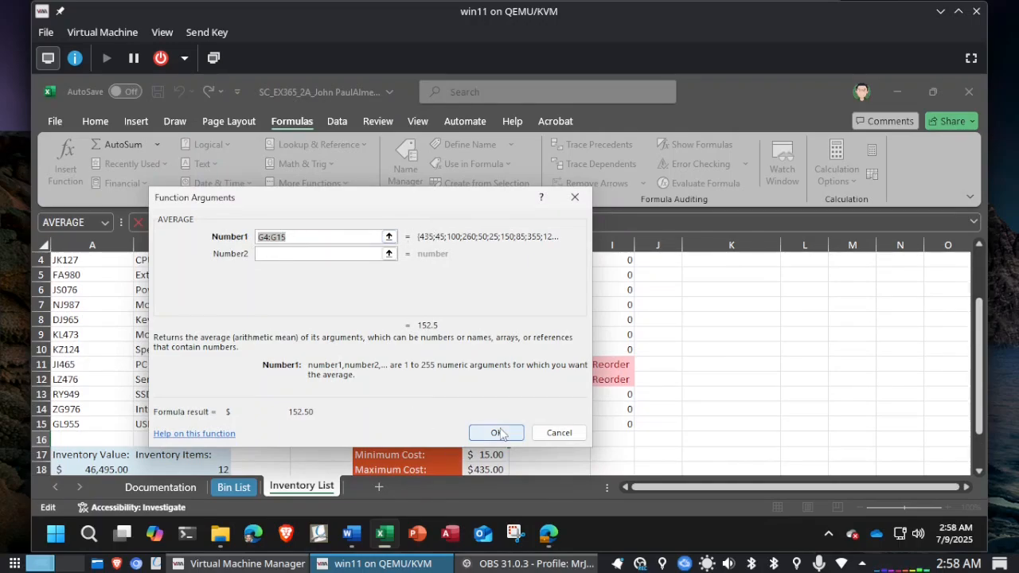
click(389, 237)
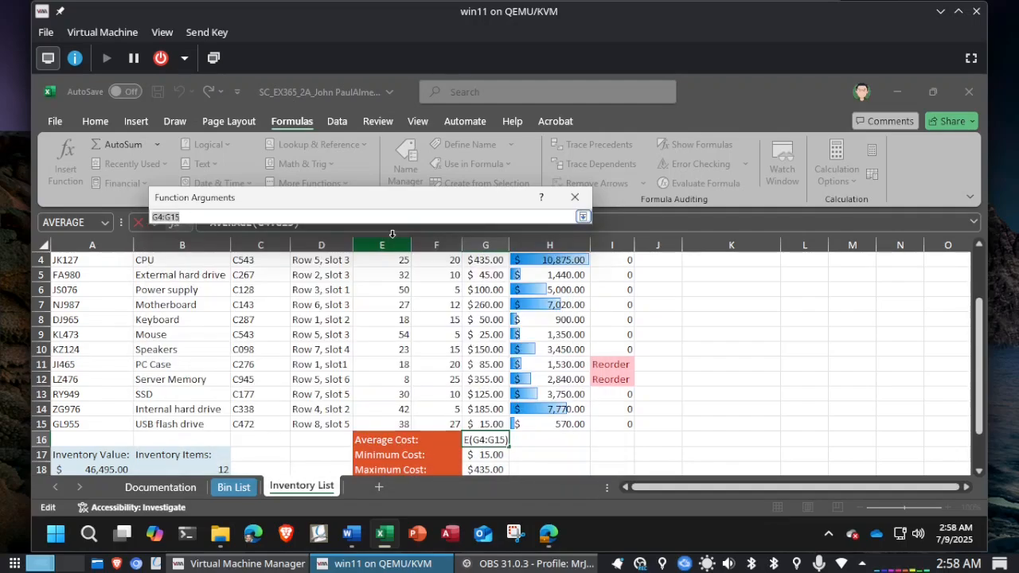
click(393, 235)
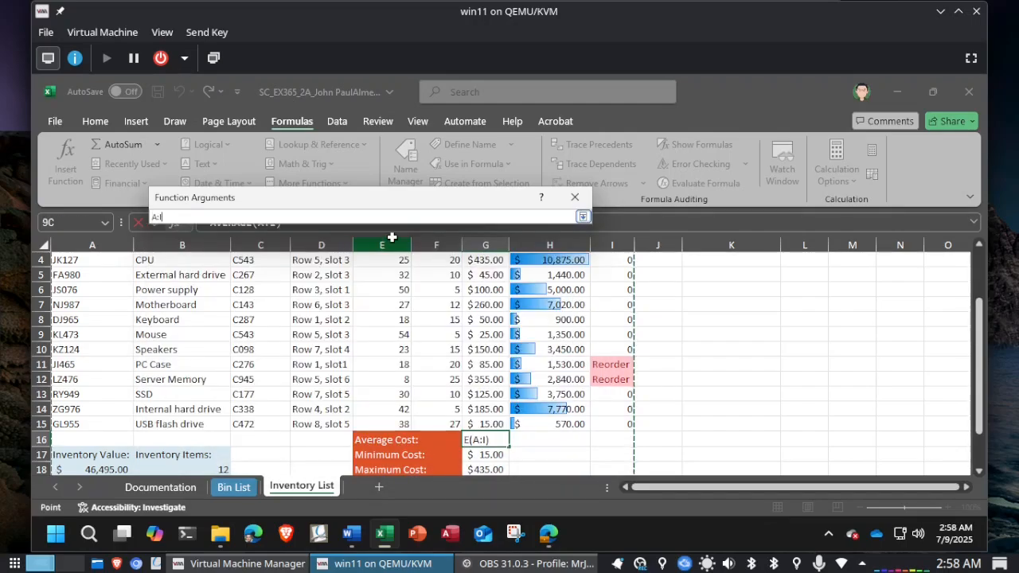
click(583, 217)
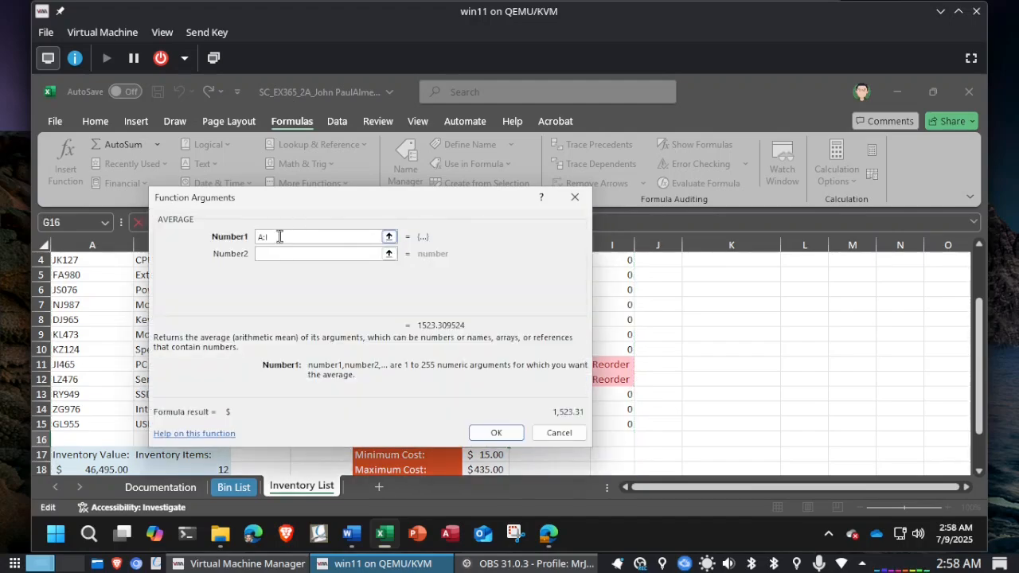
drag(280, 236, 228, 227)
text(G4:G15)
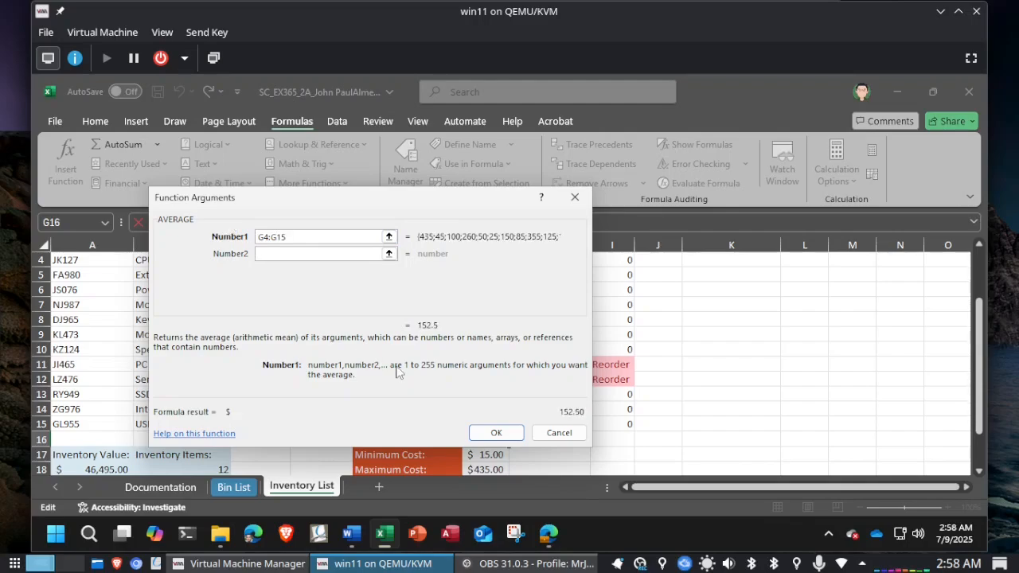
click(500, 434)
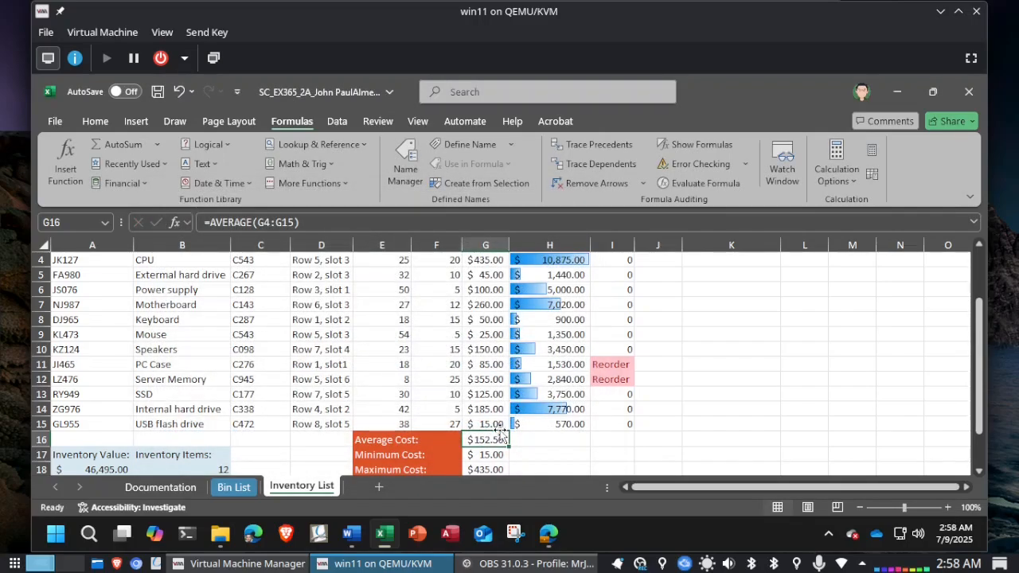
Step: Replace the Minimum Cost formula in G17 with =MIN(G4:G15), picking the range from the Cost column
click(483, 456)
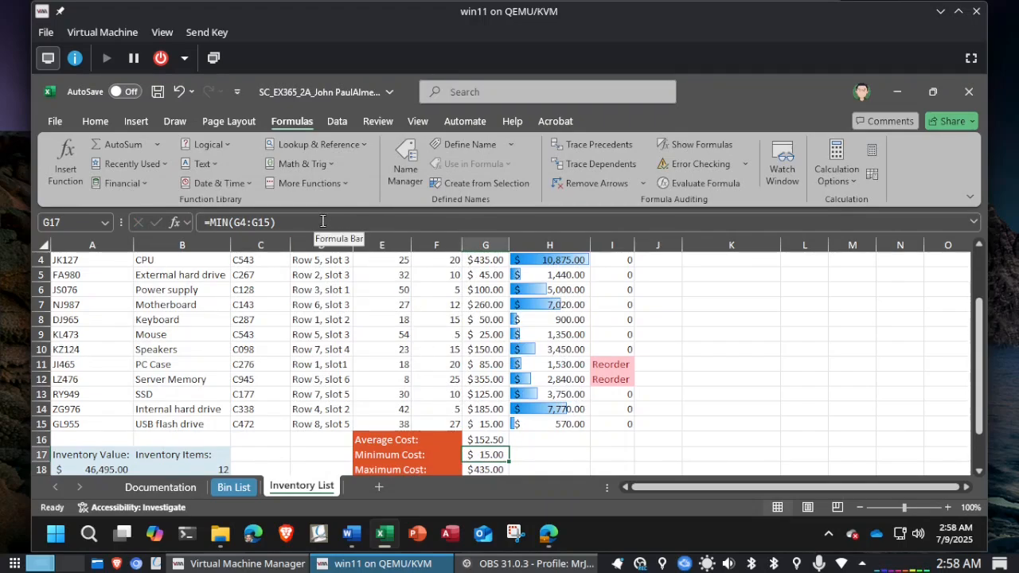
drag(322, 222, 190, 222)
key(BackSpace)
text(=)
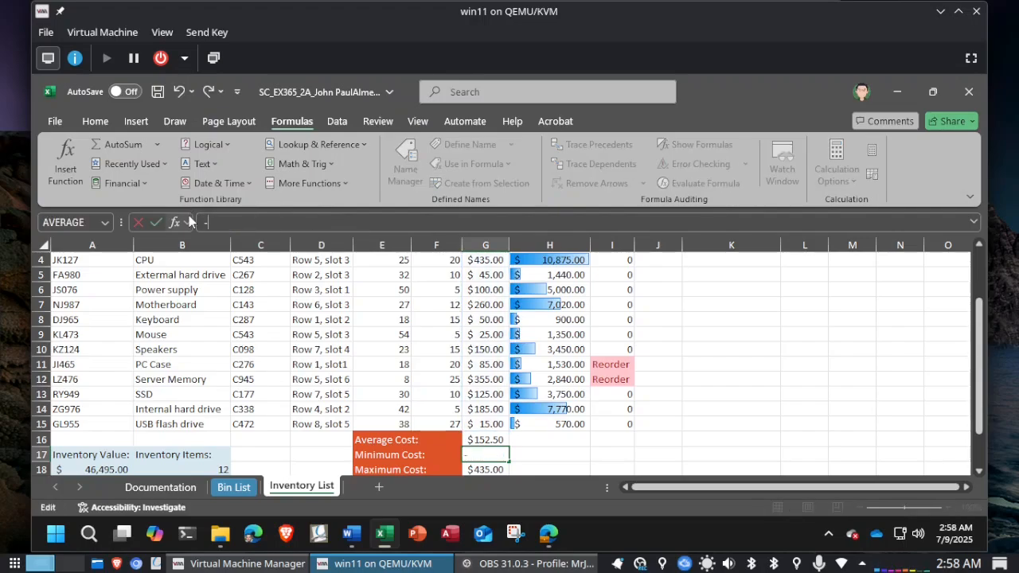
text(MIN()
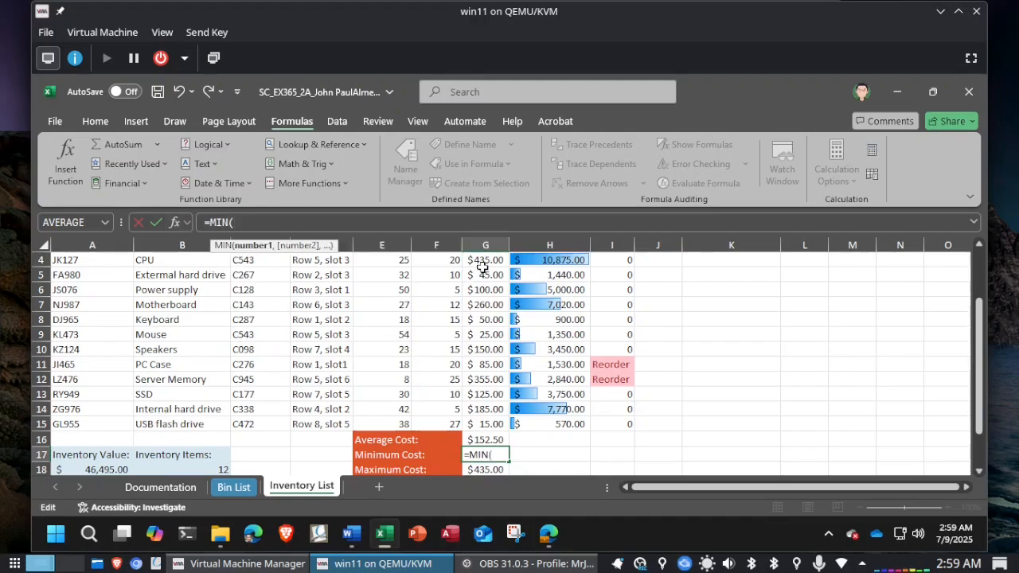
drag(484, 261, 480, 424)
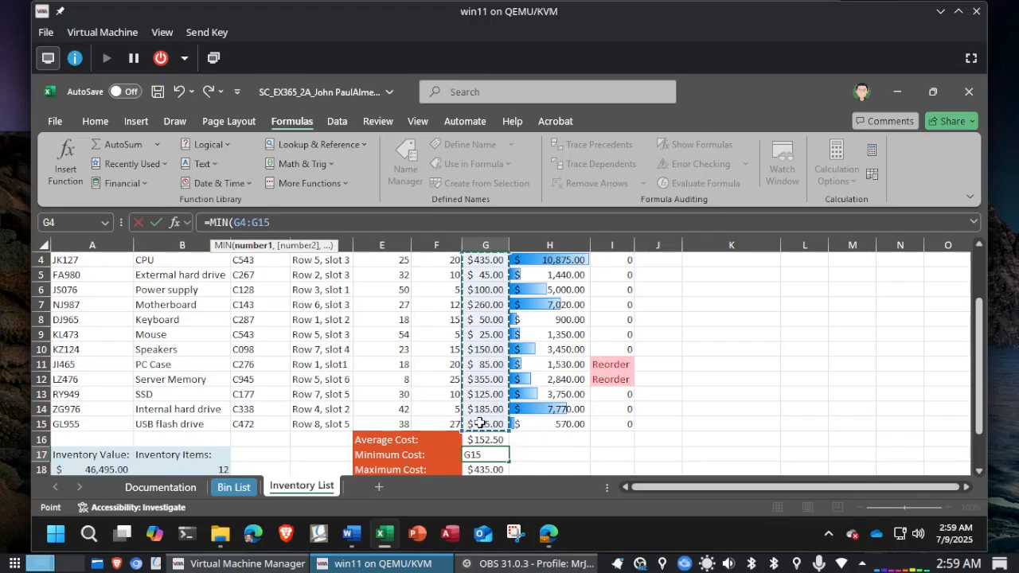
text())
key(Return)
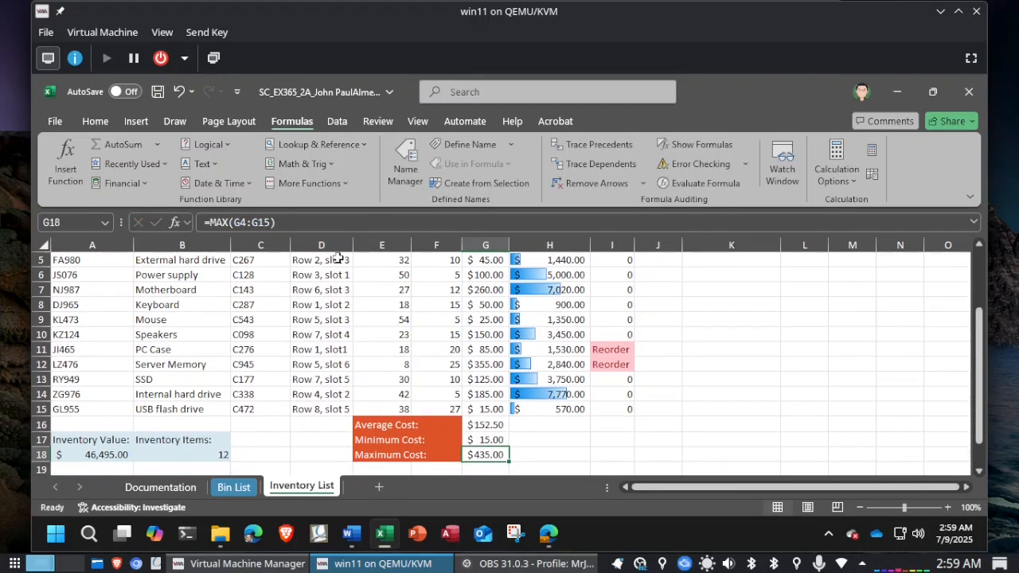
Step: Rebuild the Maximum Cost formula in G18 by inserting the recently used function MAX with Number1 set to G4:G15
click(316, 225)
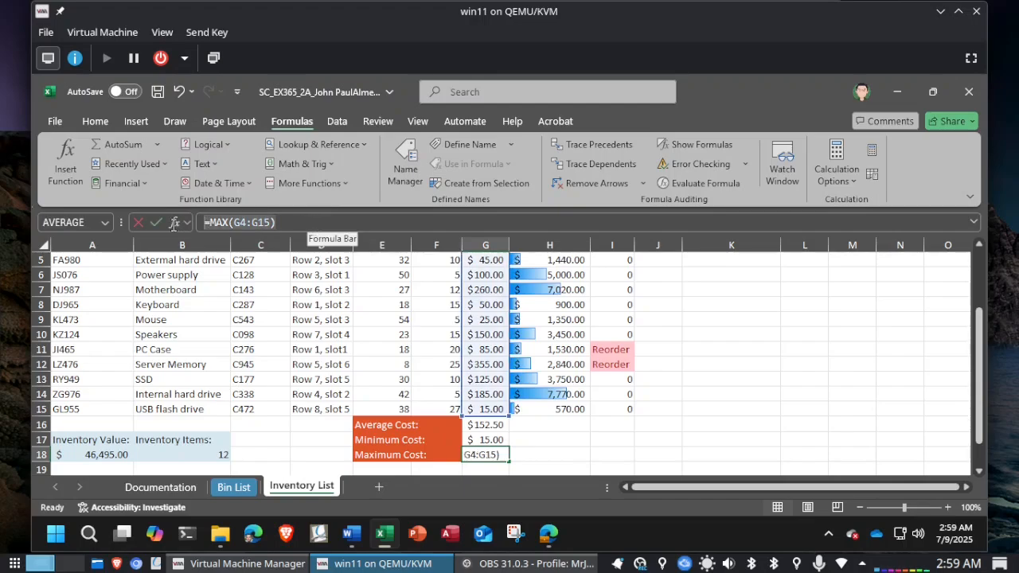
key(ctrl+a)
key(BackSpace)
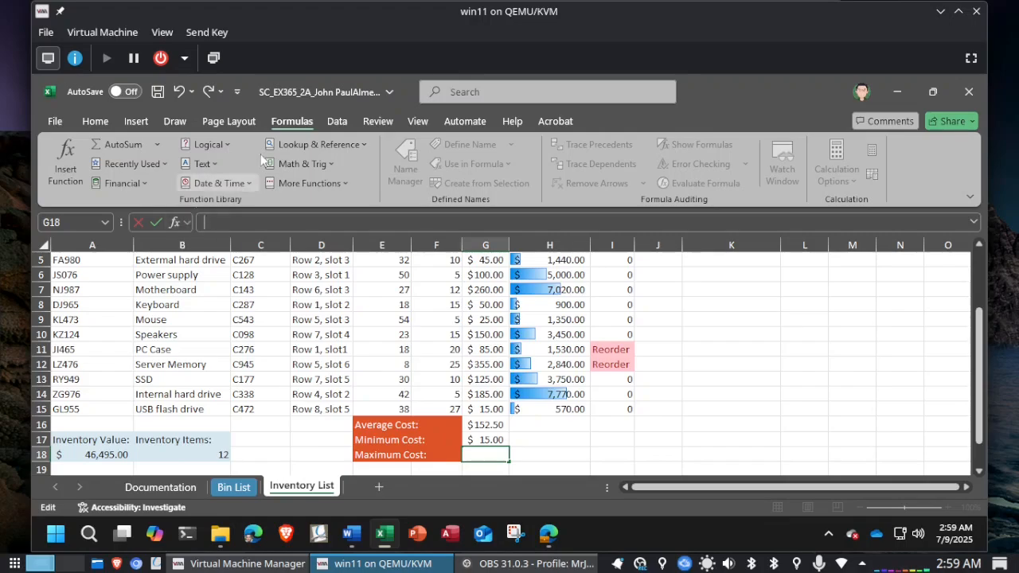
click(58, 169)
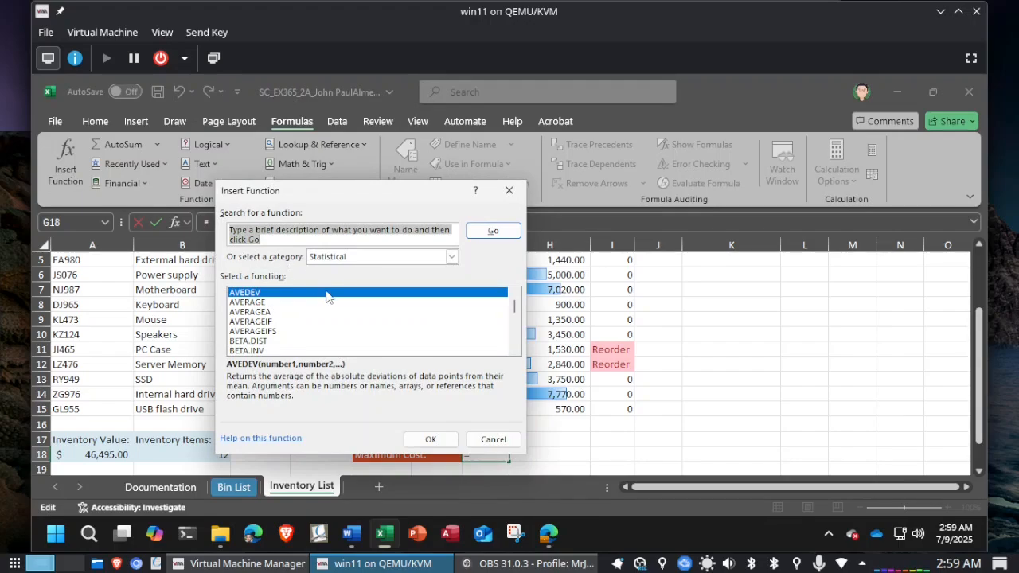
click(452, 256)
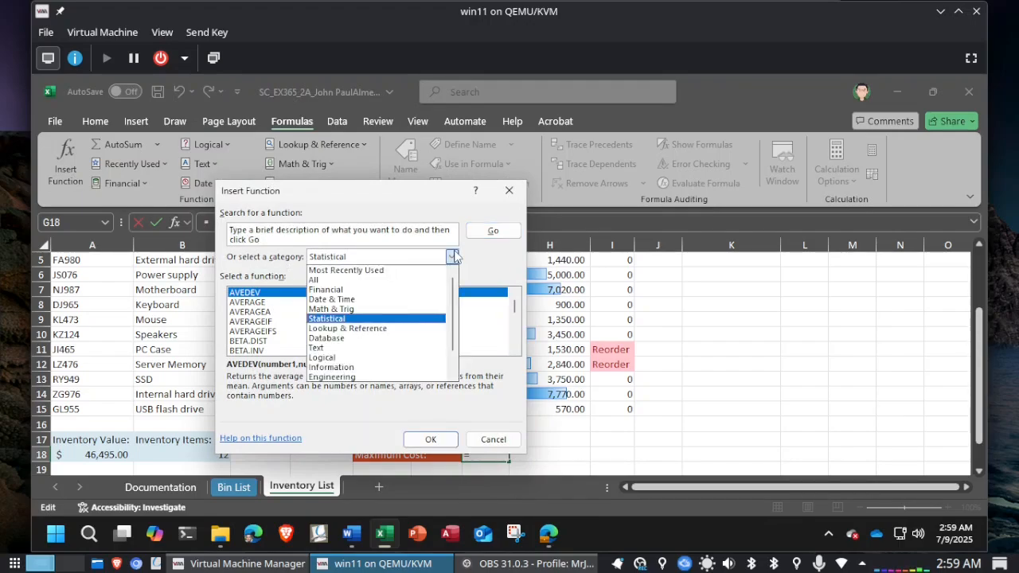
click(406, 271)
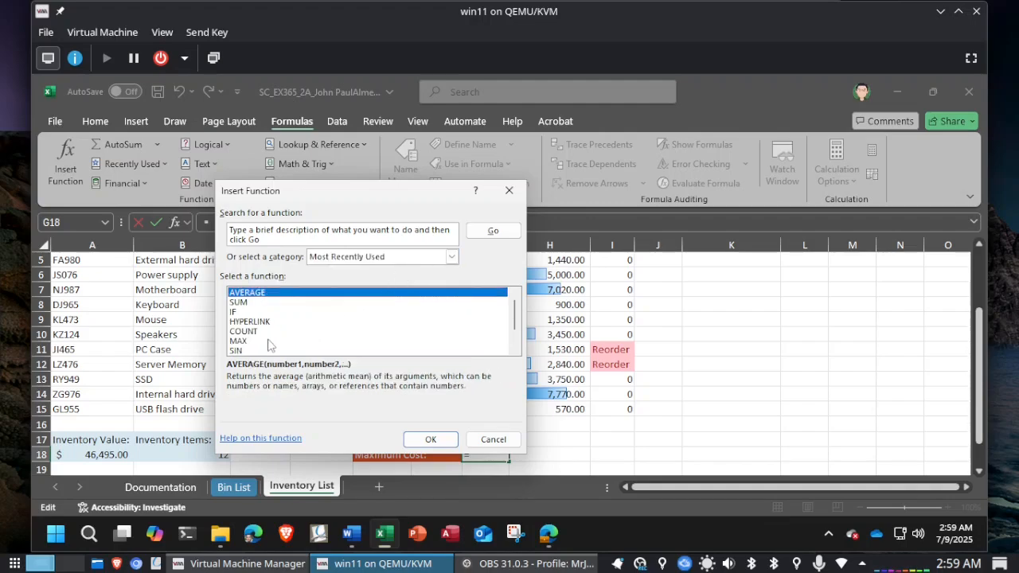
click(238, 341)
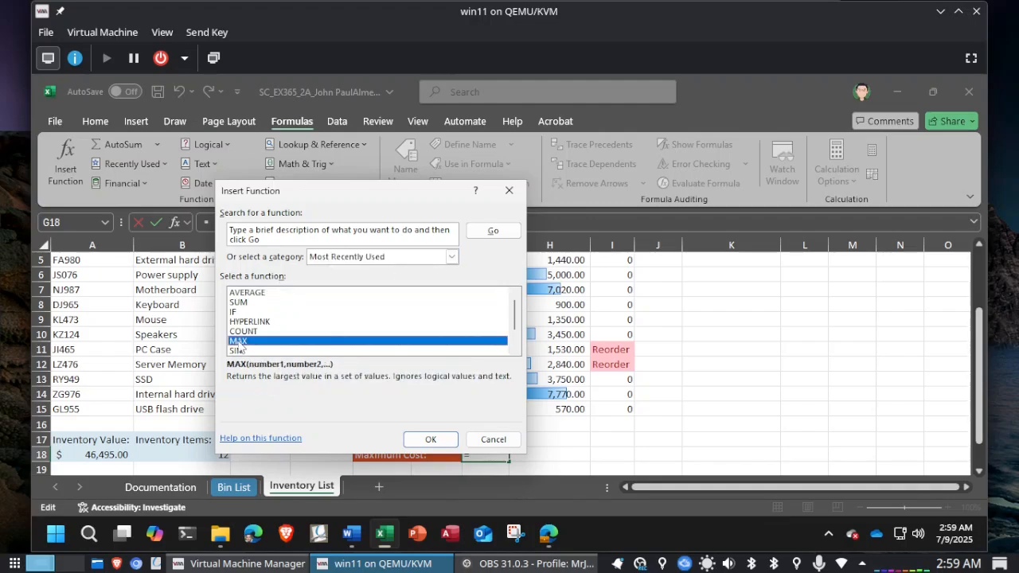
click(433, 439)
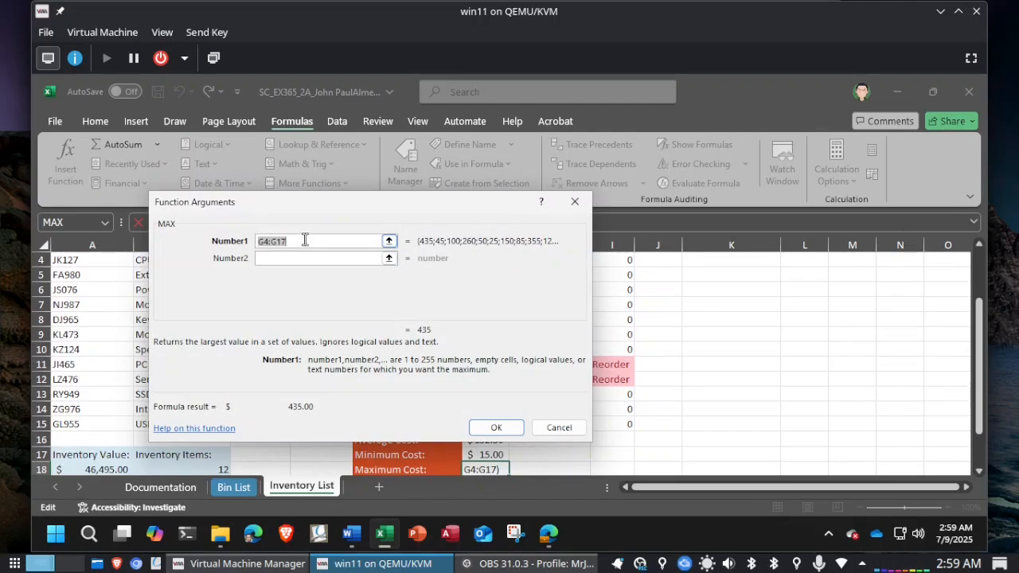
click(304, 239)
key(BackSpace)
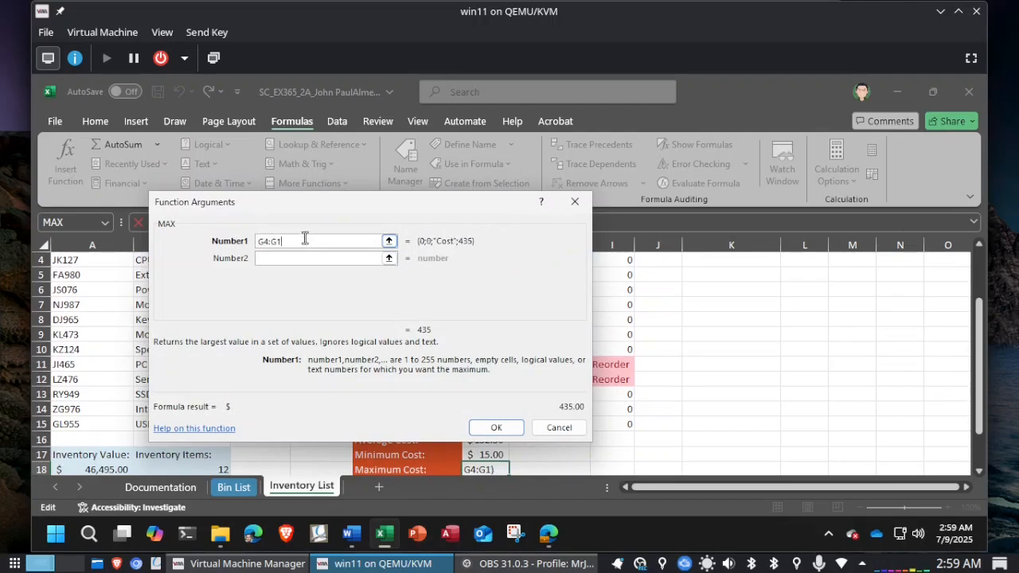
text(5)
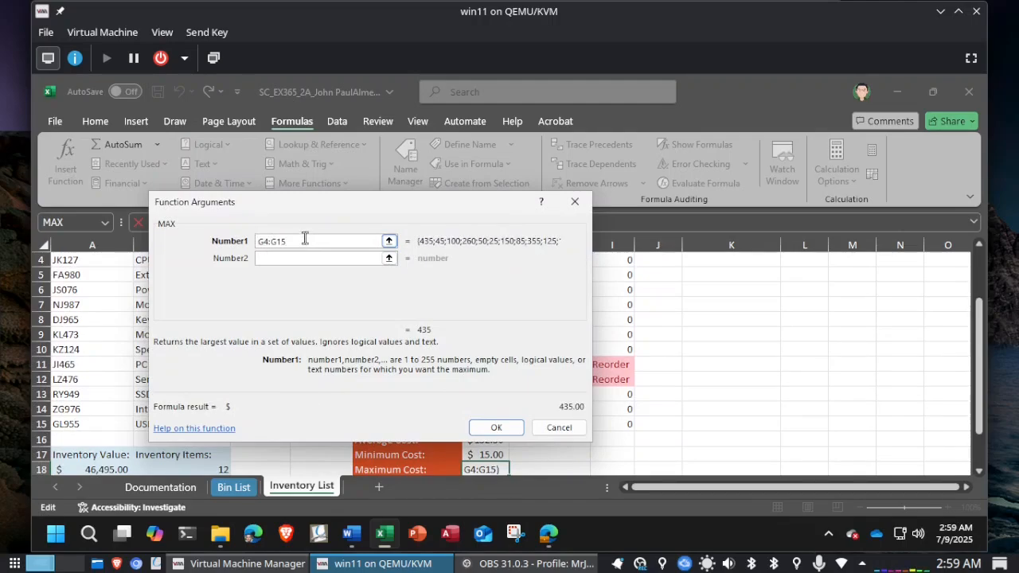
click(498, 425)
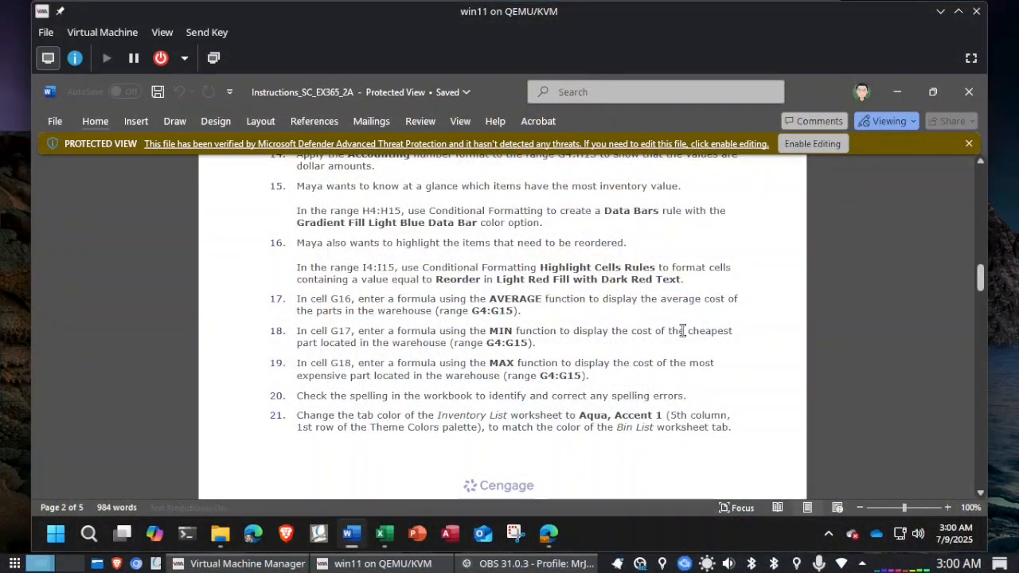
Step: Check the spelling instruction in Word and spell check the Inventory List sheet from A1, changing the flagged word in B5 to Extremal
click(859, 392)
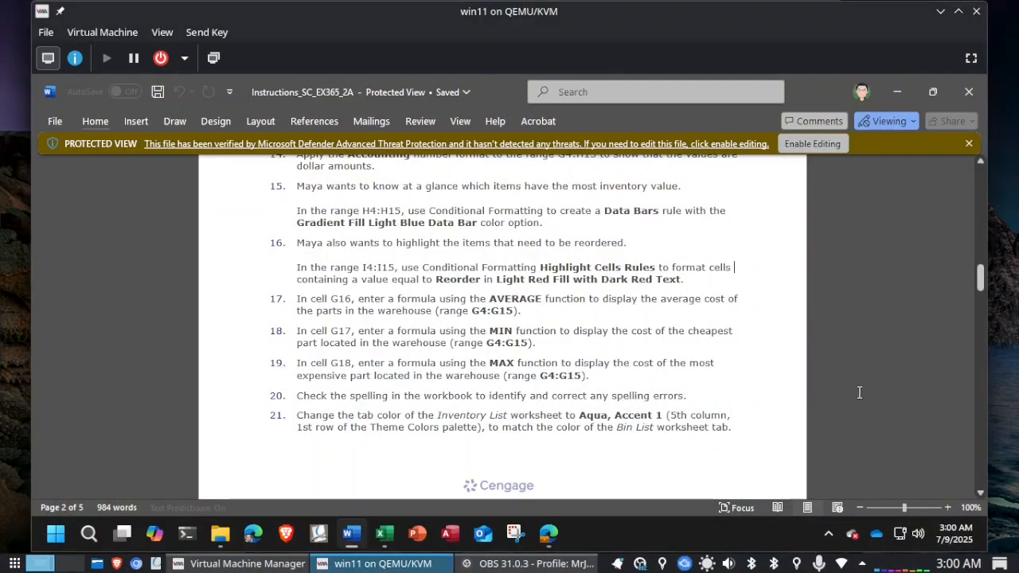
key(alt+Tab)
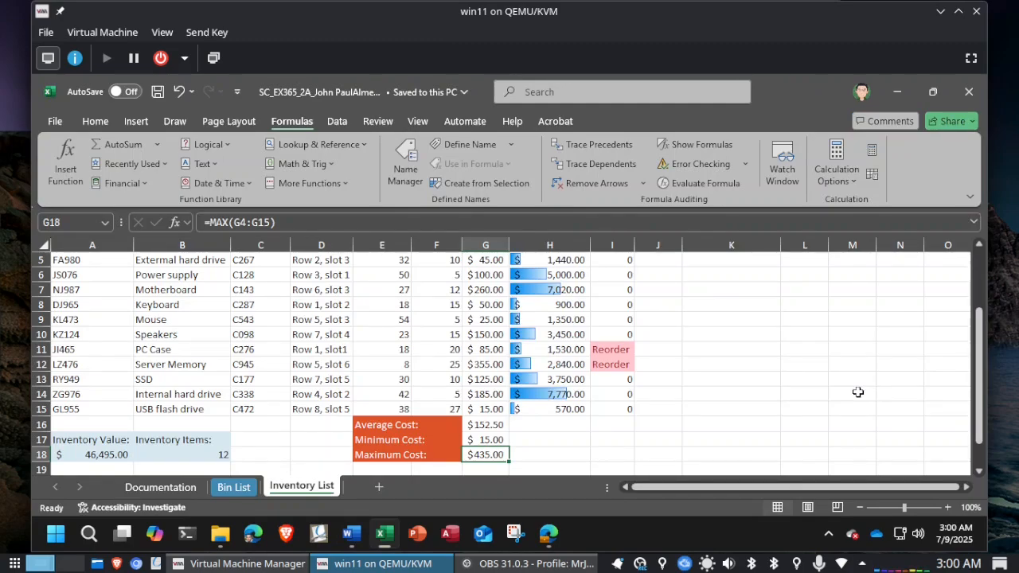
key(ctrl+Home)
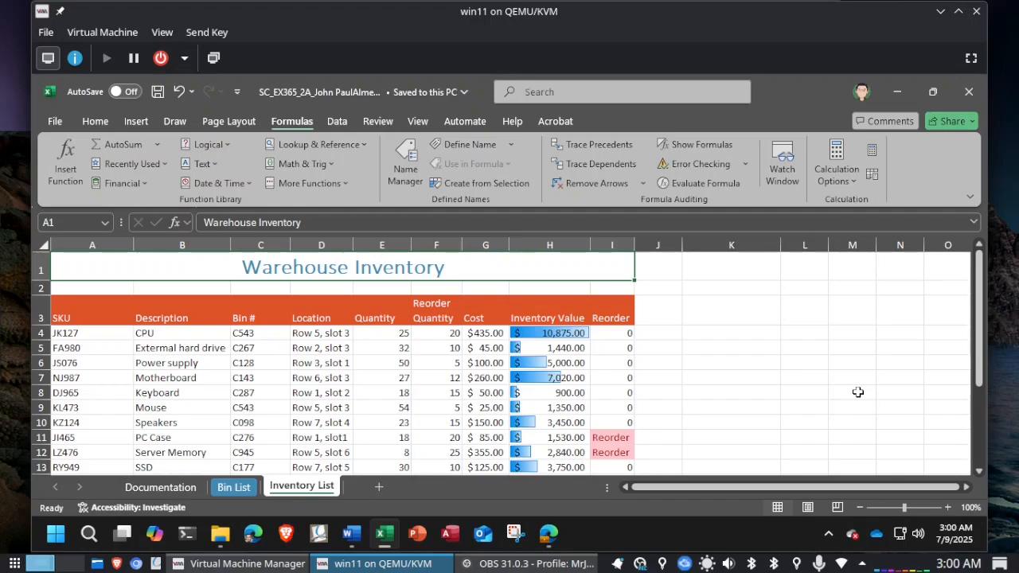
click(387, 125)
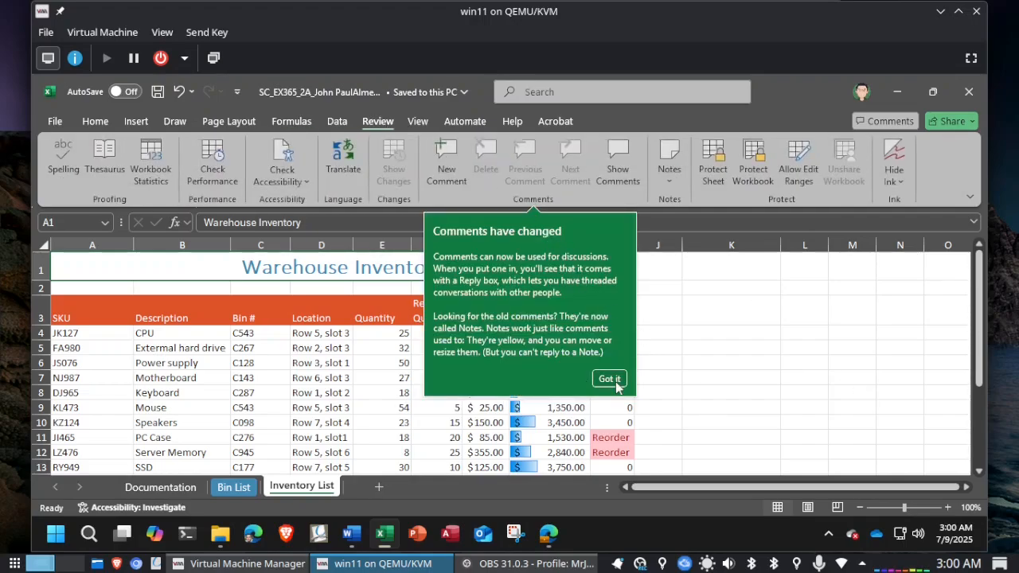
click(609, 380)
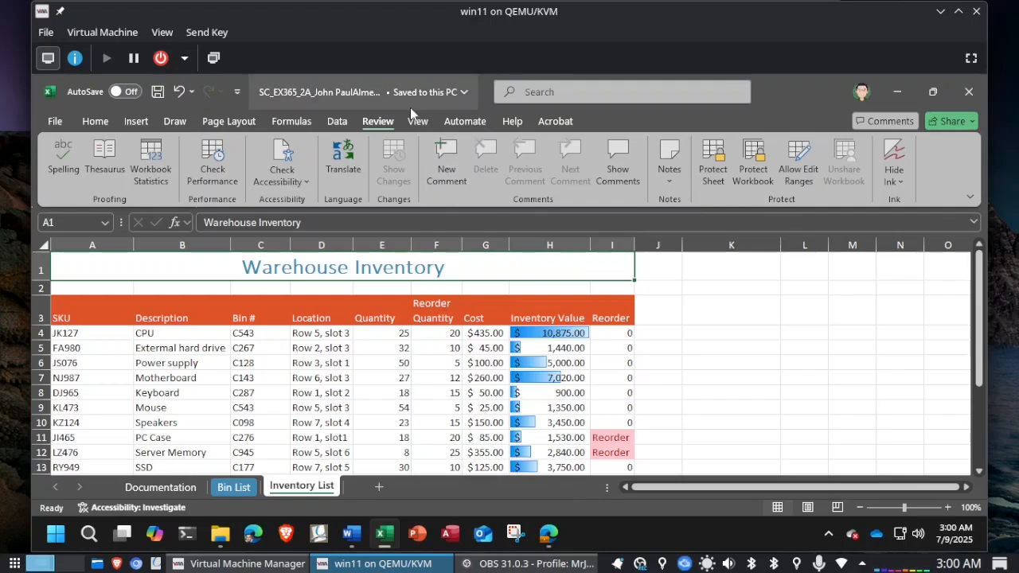
click(57, 157)
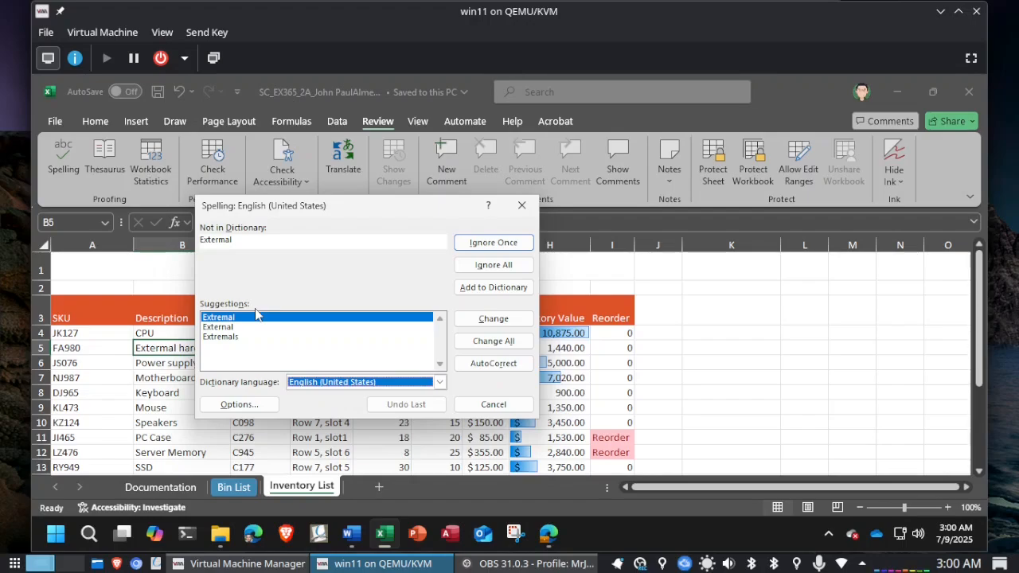
click(489, 320)
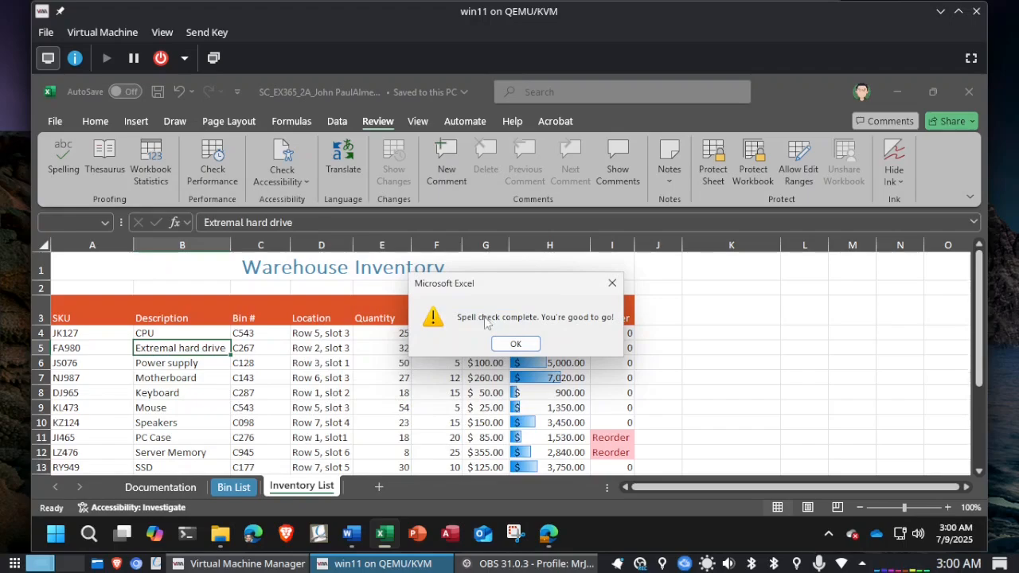
click(515, 344)
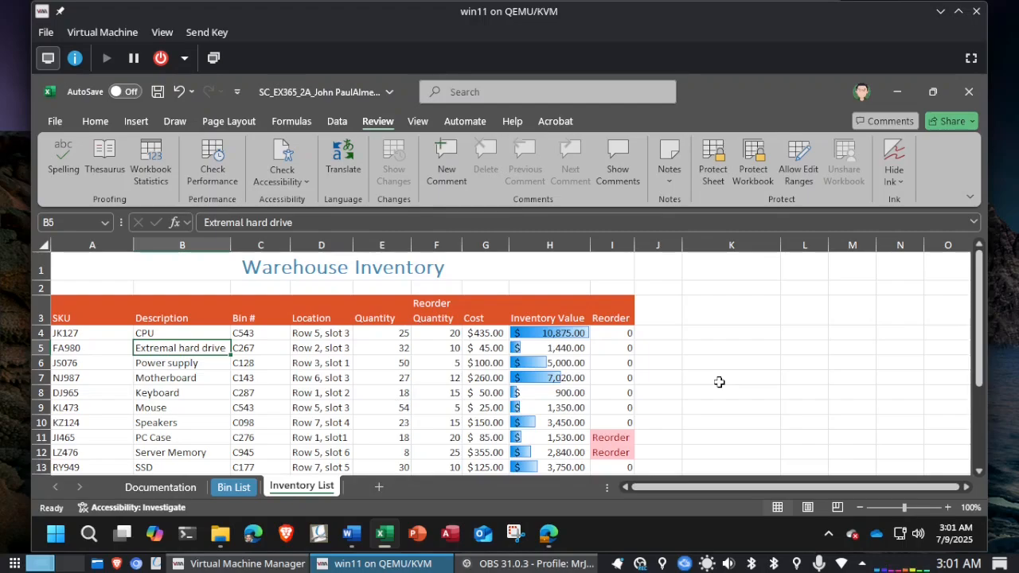
click(1006, 366)
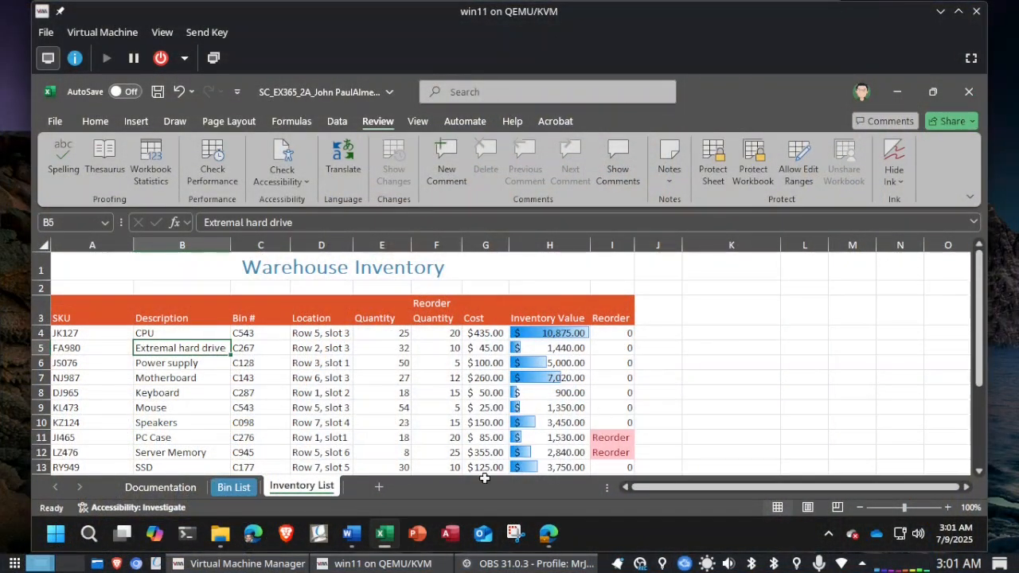
Step: Check the tab color instruction in Word and set the Inventory List worksheet tab to the theme color Aqua, Accent 1
click(351, 540)
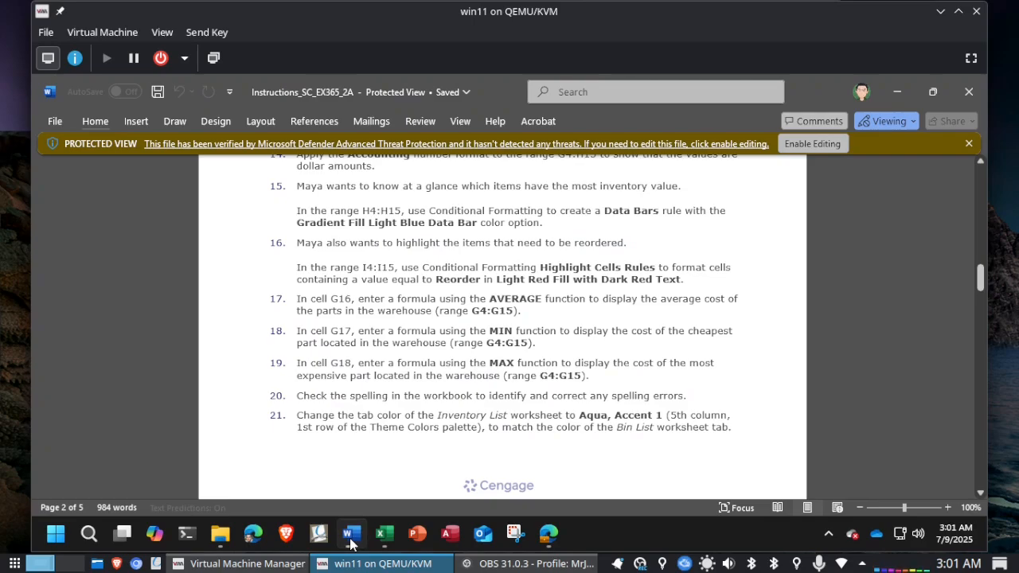
scroll(526, 345, down, 1)
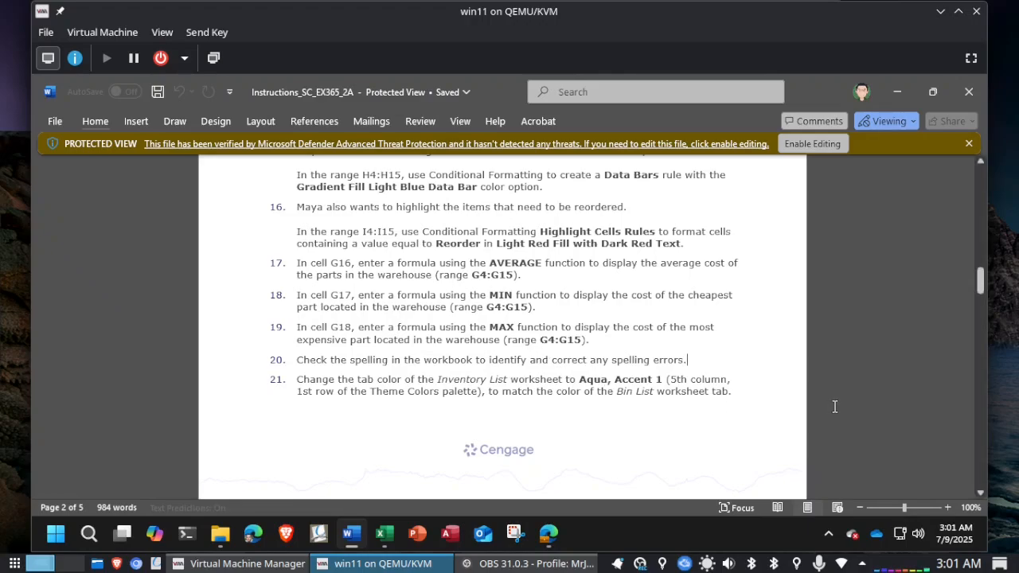
key(alt+Tab)
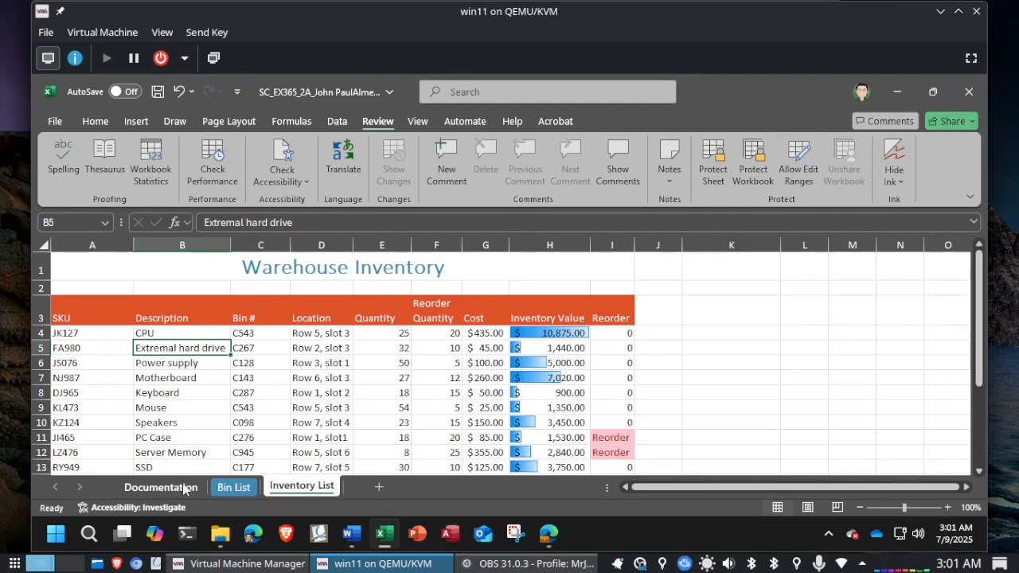
right_click(302, 491)
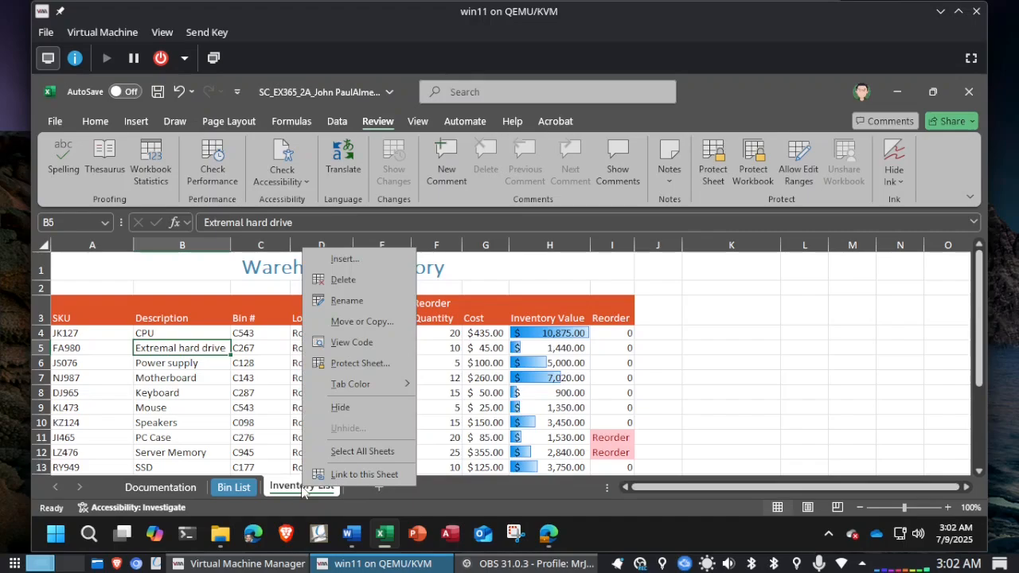
mouse_move(363, 387)
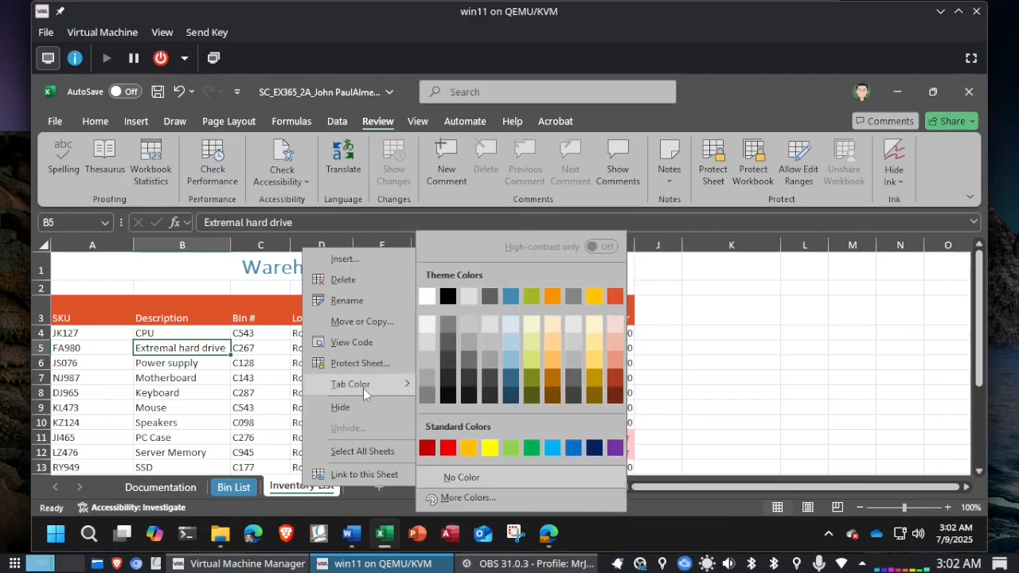
click(512, 297)
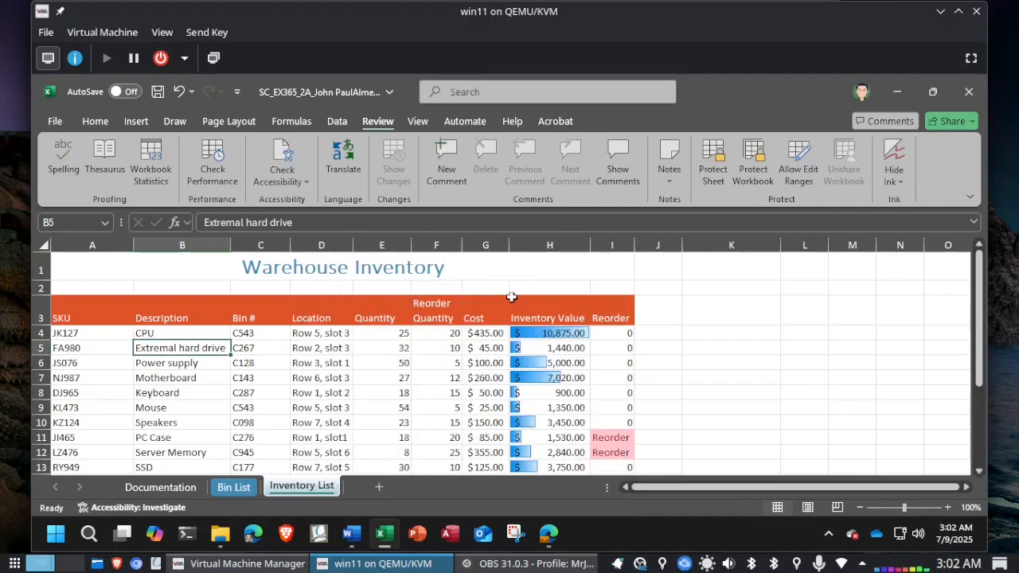
key(alt+Tab)
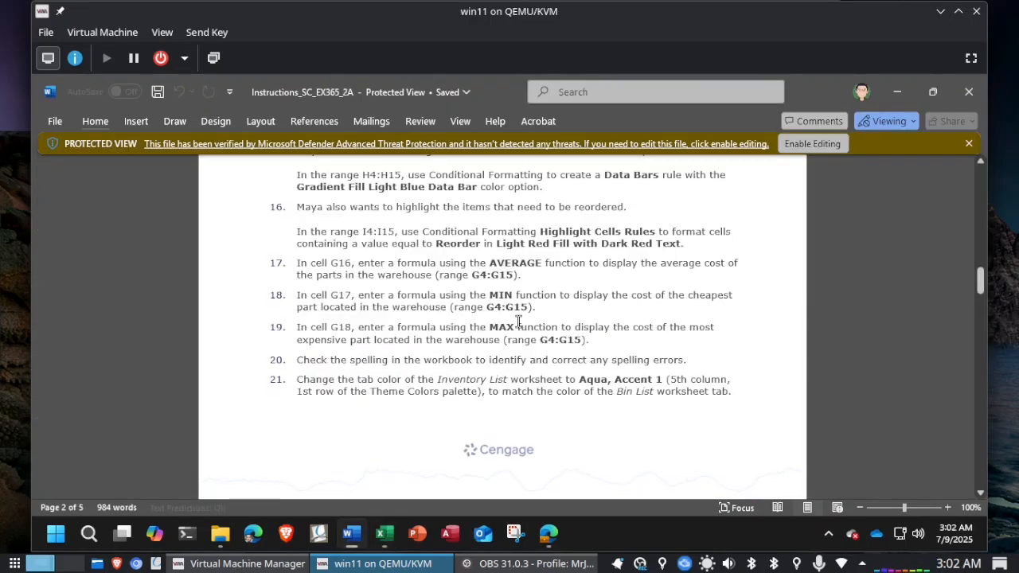
key(alt+Tab)
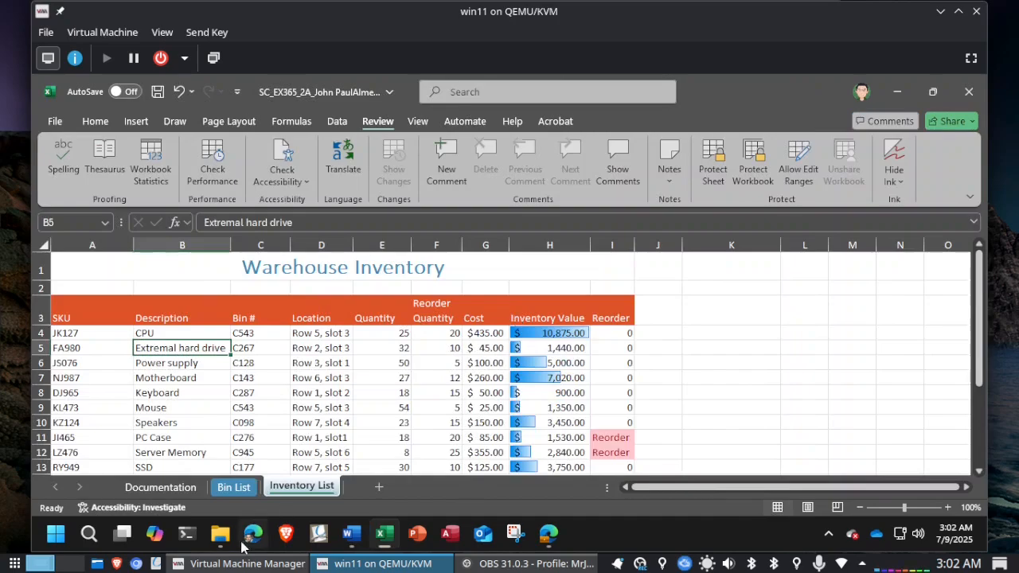
Step: Compare the Bin List and Inventory List tab colors, and save and close the workbook
click(232, 487)
click(292, 487)
click(157, 92)
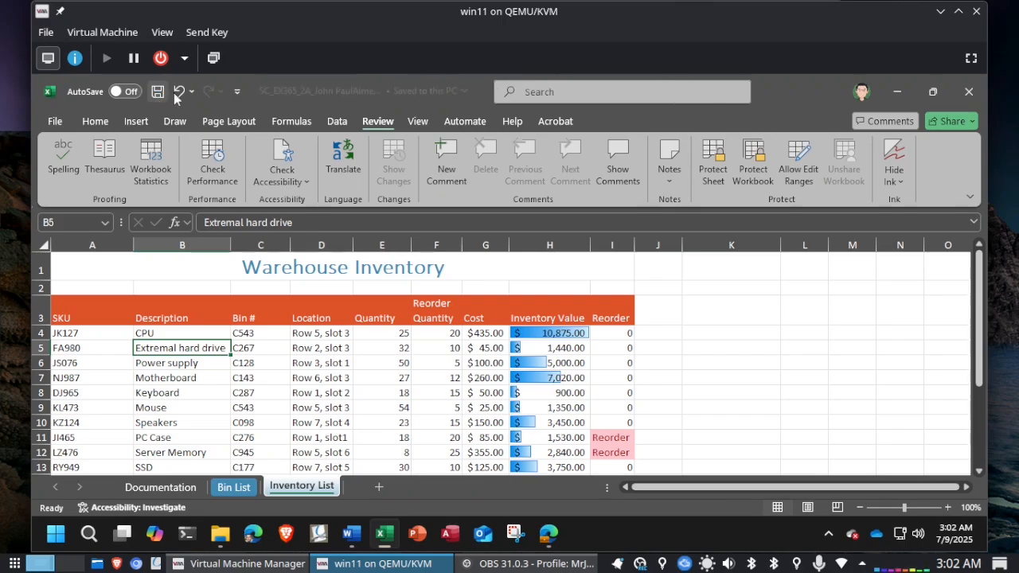
click(969, 93)
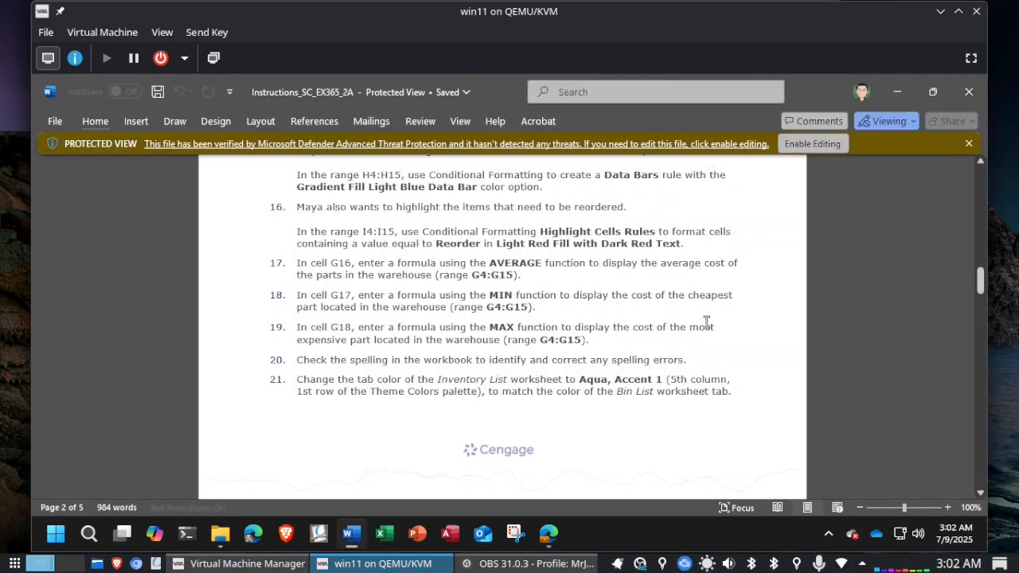
Step: Review the closing instructions and the Final Figures in the Word document and close it
scroll(708, 328, down, 5)
scroll(707, 328, down, 4)
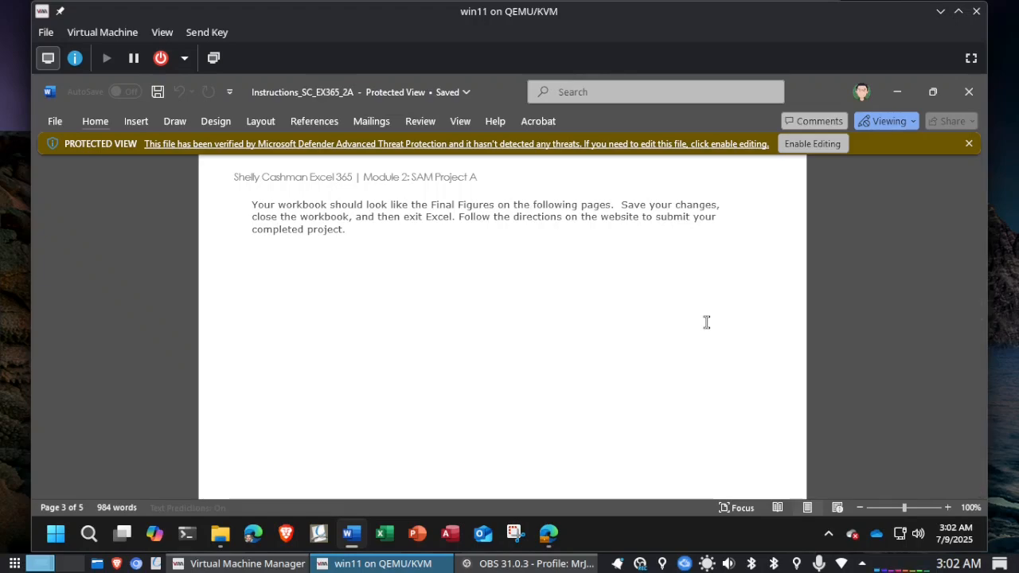
scroll(706, 322, down, 10)
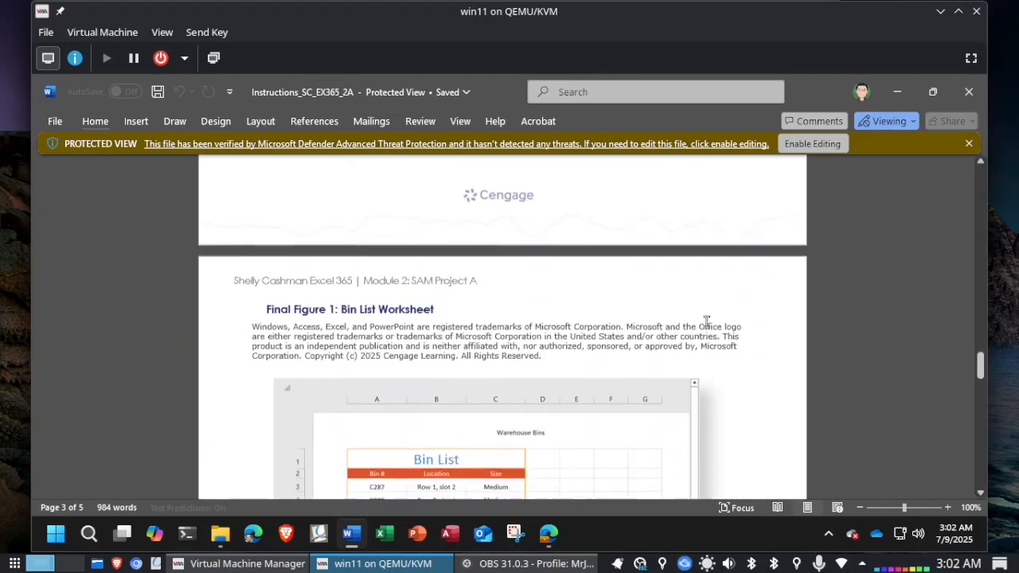
scroll(707, 328, down, 10)
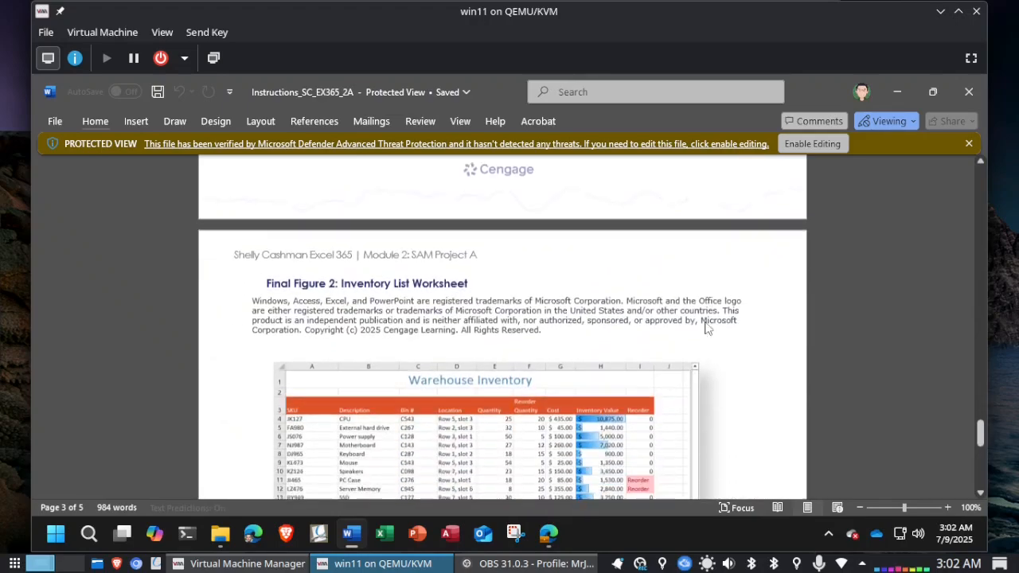
scroll(706, 327, down, 10)
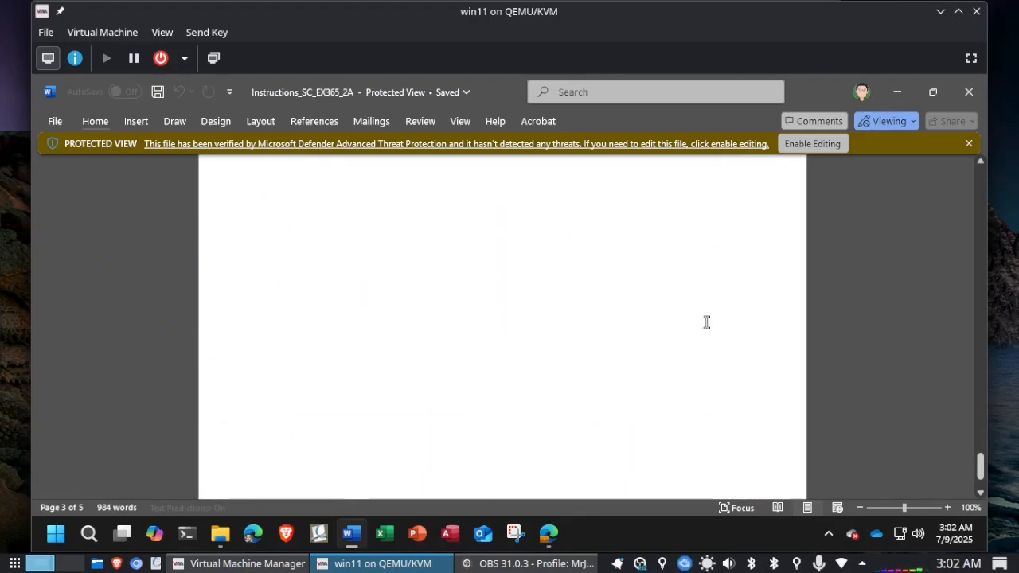
click(972, 100)
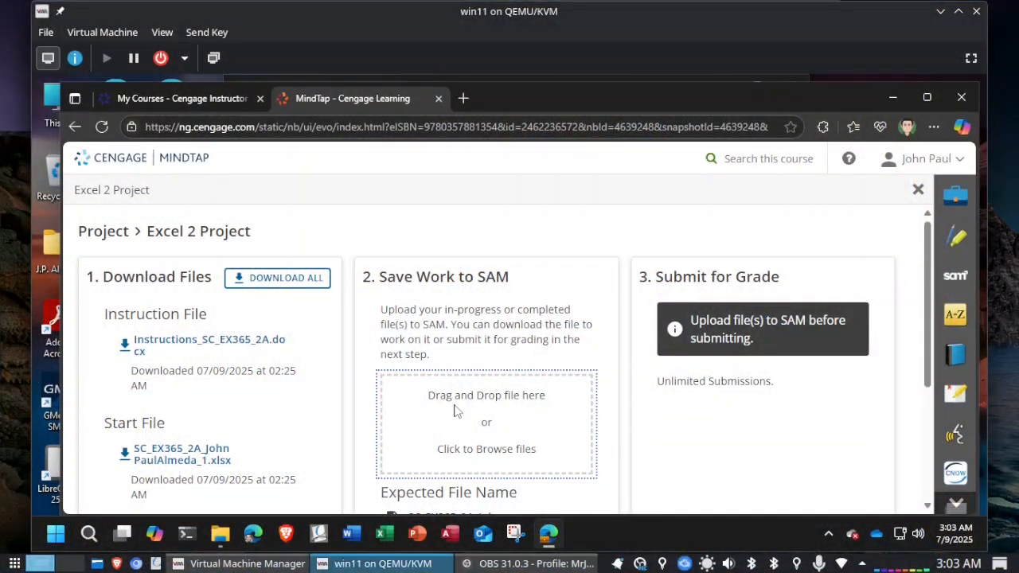
Step: Upload the completed SC_EX365_2A workbook ending in _2 from Downloads to SAM and submit it for grading
click(455, 410)
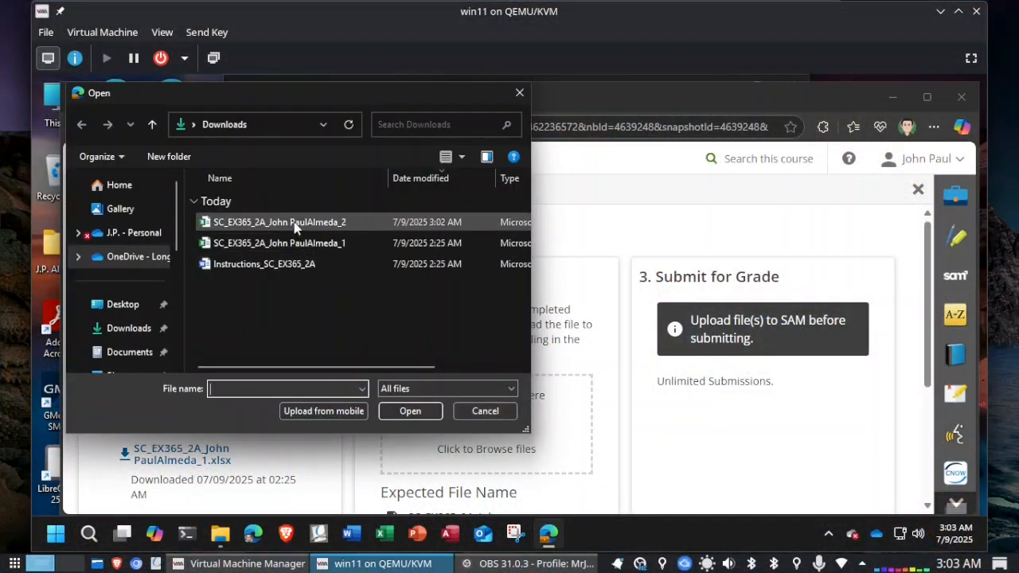
double_click(295, 223)
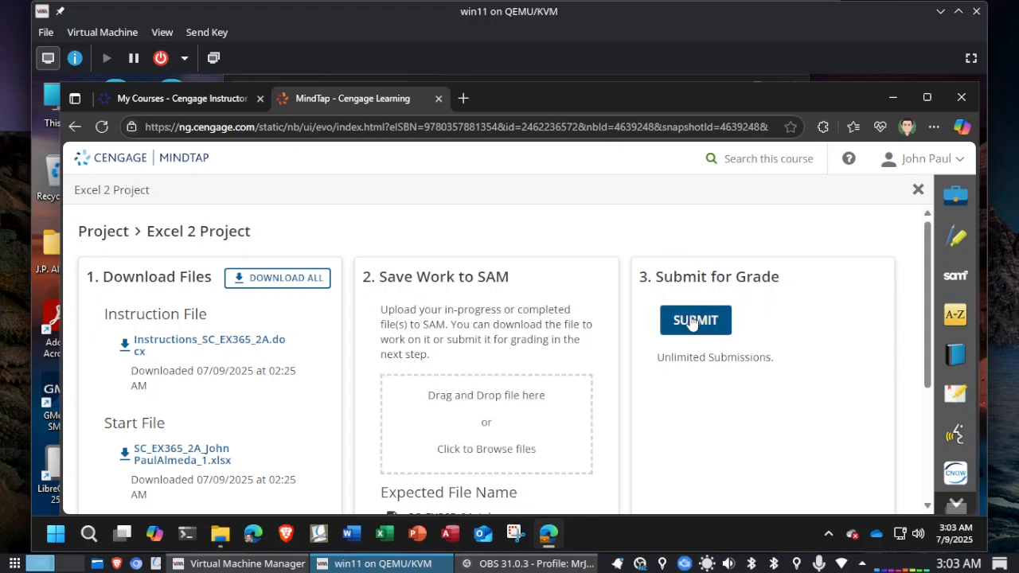
click(692, 321)
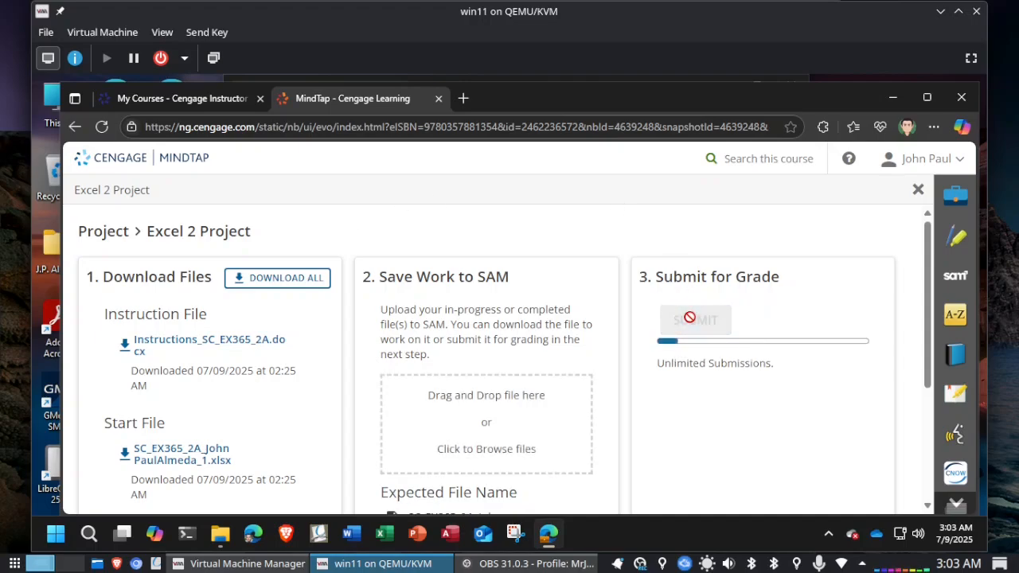
Step: Download and open the graded summary report for Attempt 1, review the result of each step, and minimize the report
scroll(691, 320, down, 2)
scroll(690, 322, down, 1)
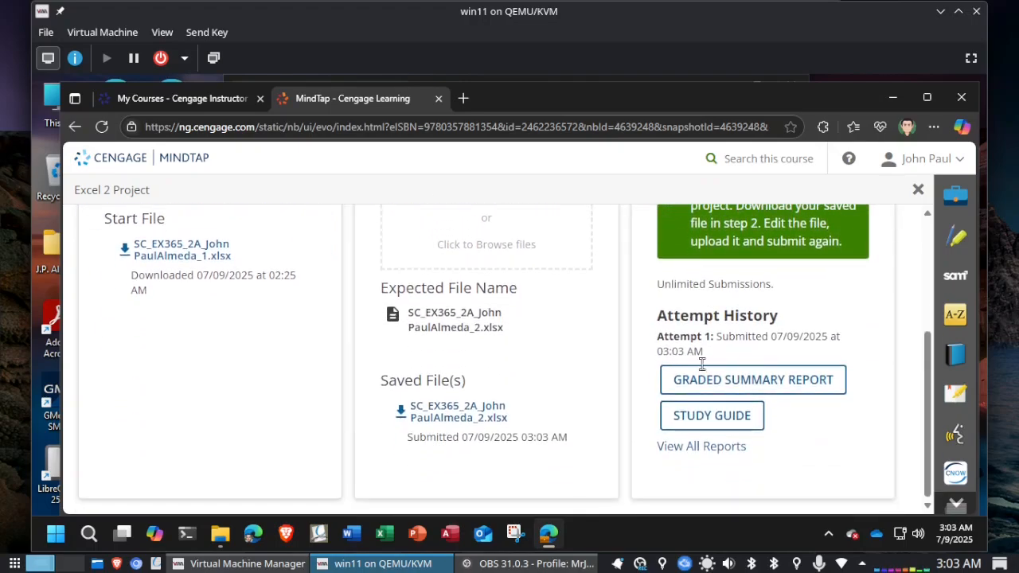
click(706, 382)
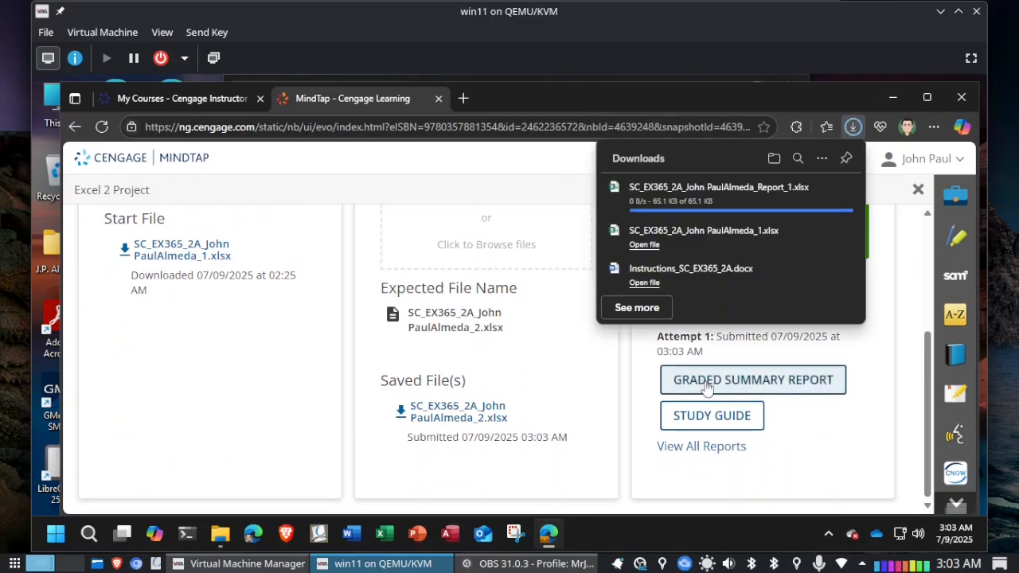
click(647, 202)
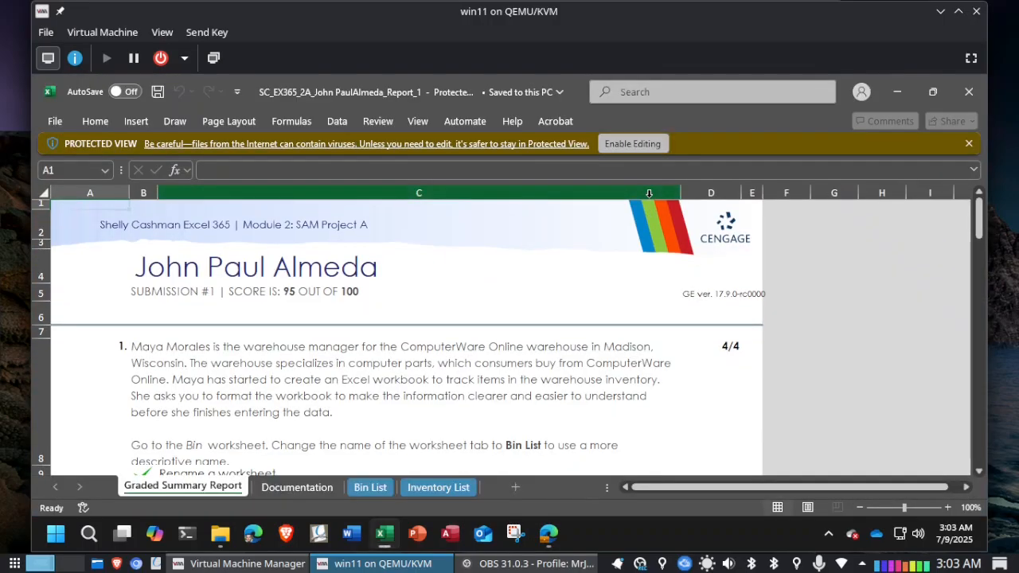
scroll(809, 307, down, 4)
scroll(809, 307, down, 9)
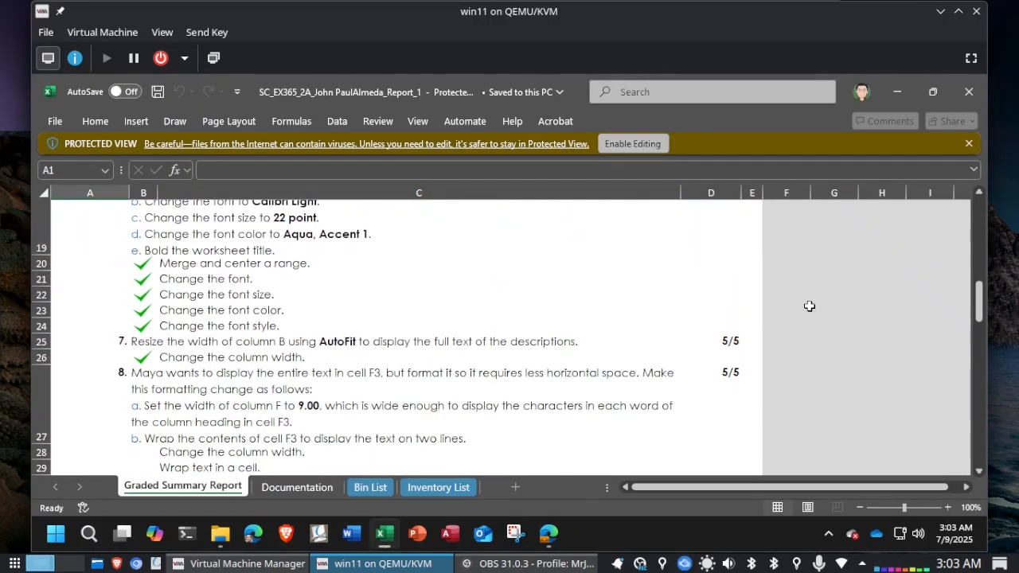
scroll(809, 307, down, 4)
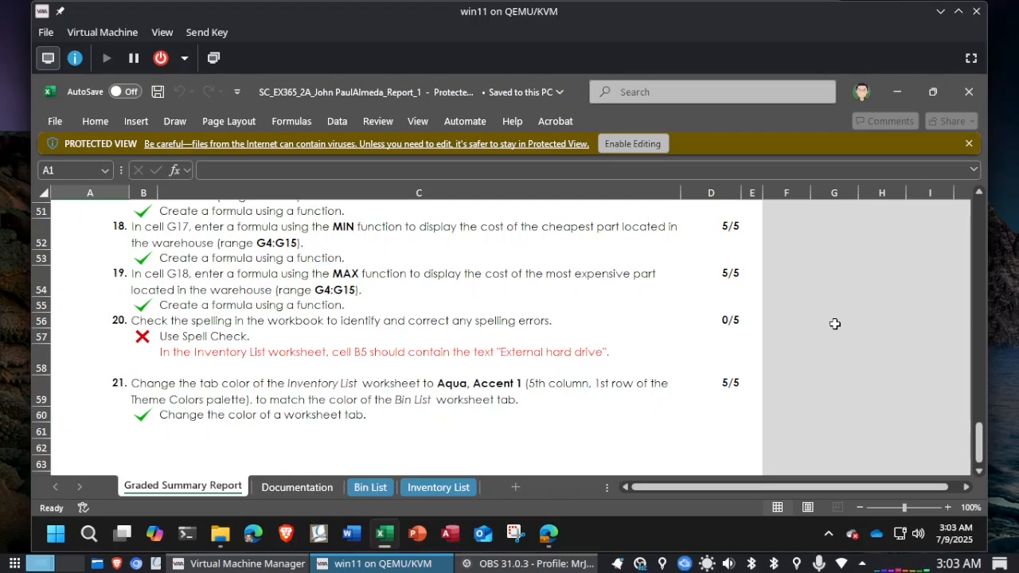
click(899, 100)
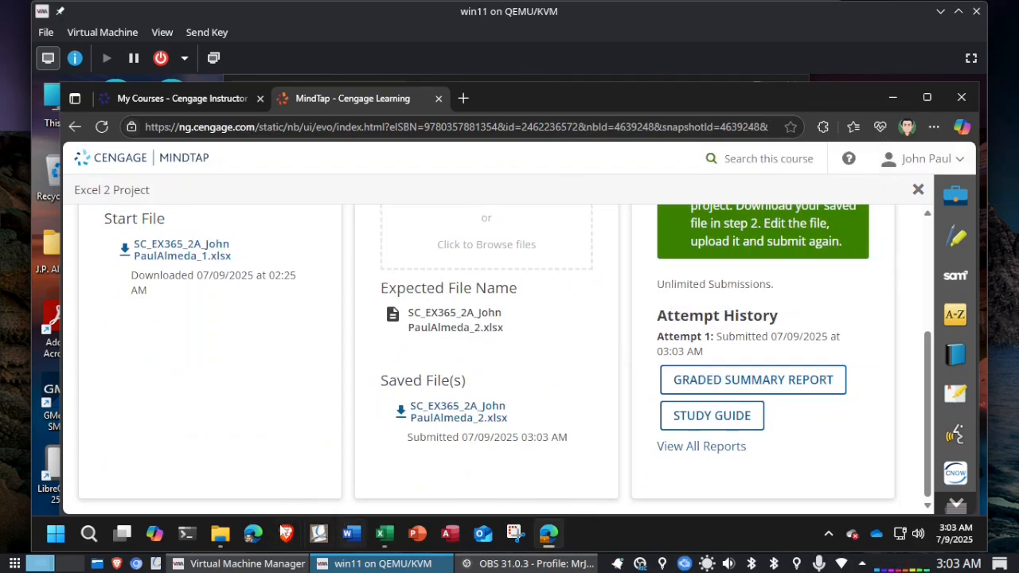
Step: Reopen the SC_EX365_2A workbook ending in _2 from Downloads and spell check the whole Inventory List sheet again
click(221, 534)
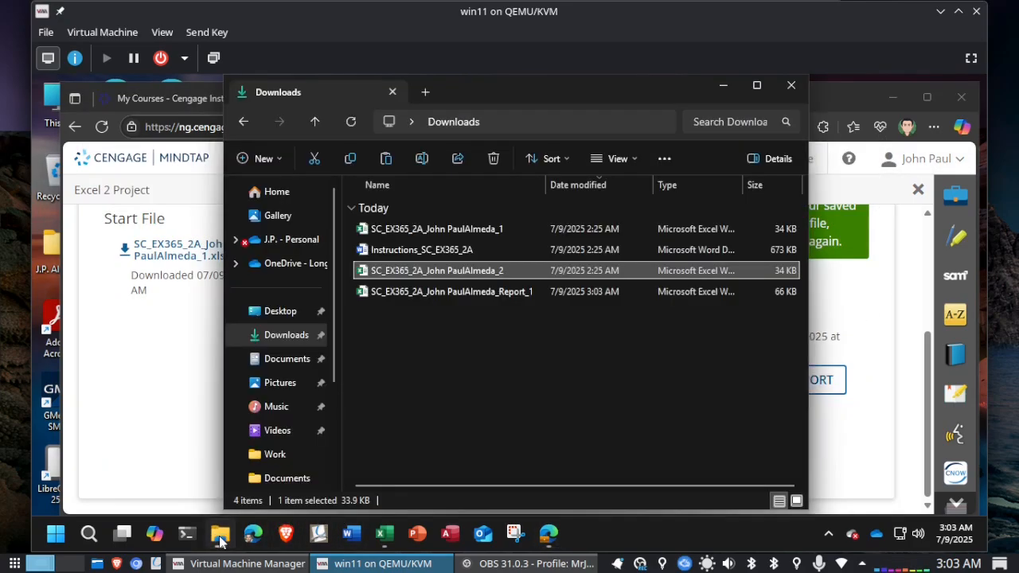
double_click(424, 272)
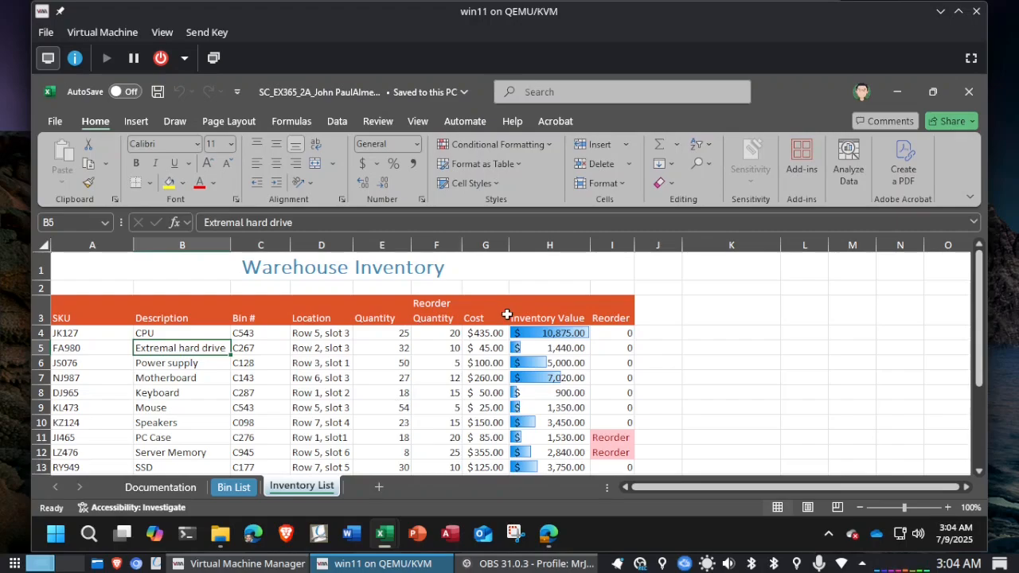
click(379, 121)
click(64, 171)
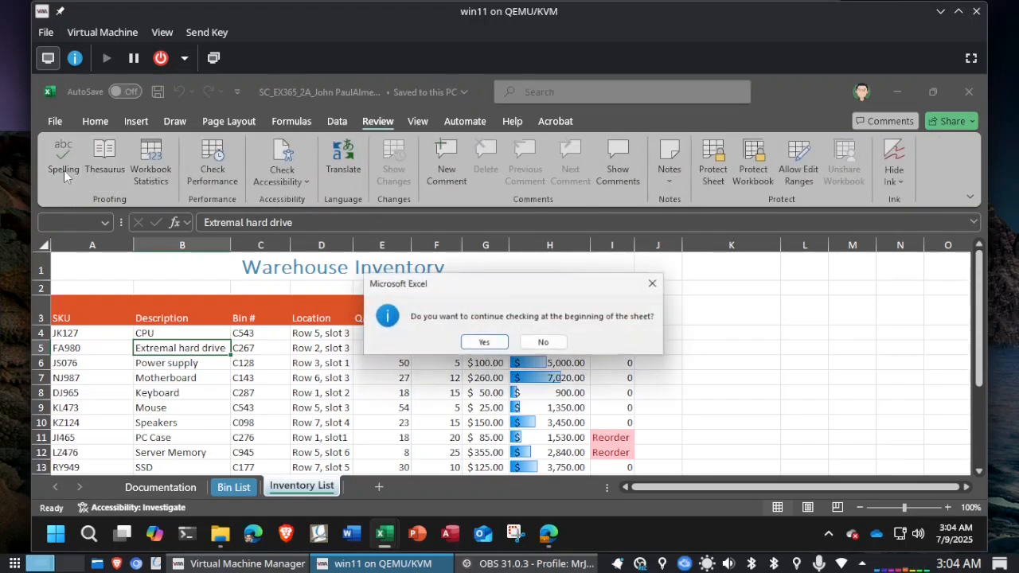
click(487, 344)
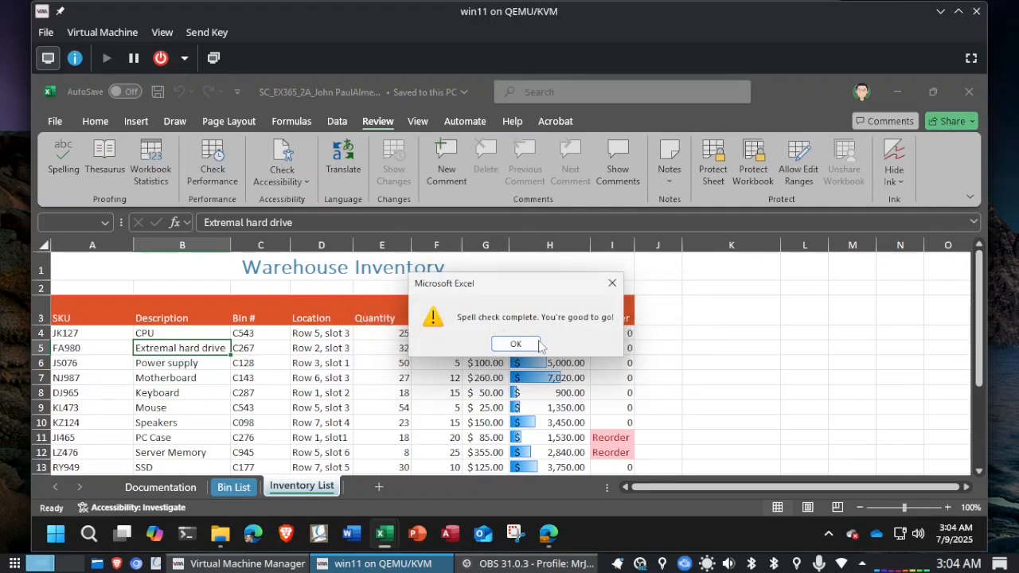
click(517, 344)
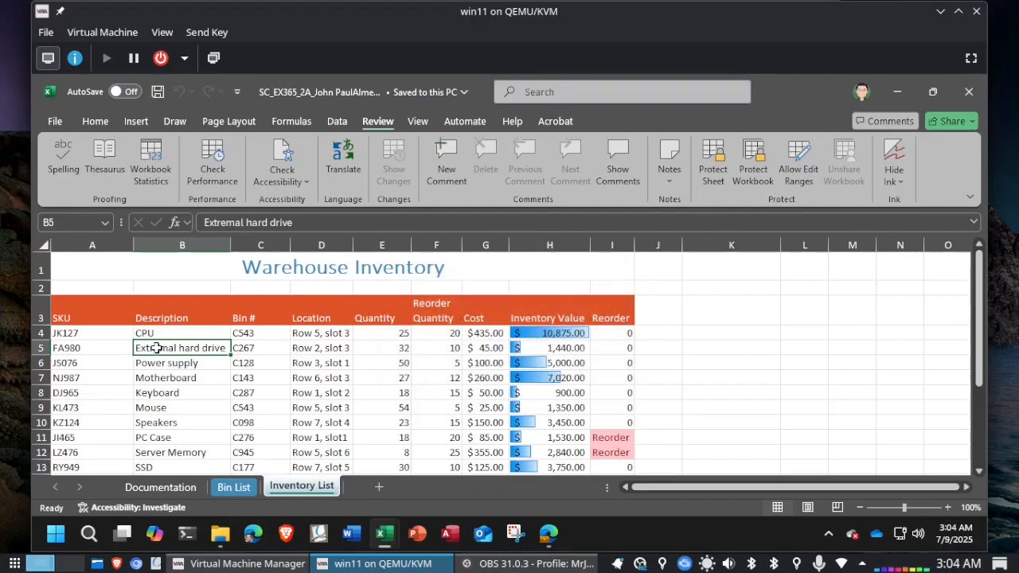
Step: Correct the first word of the description in cell B5 of the Inventory List sheet to External
click(243, 226)
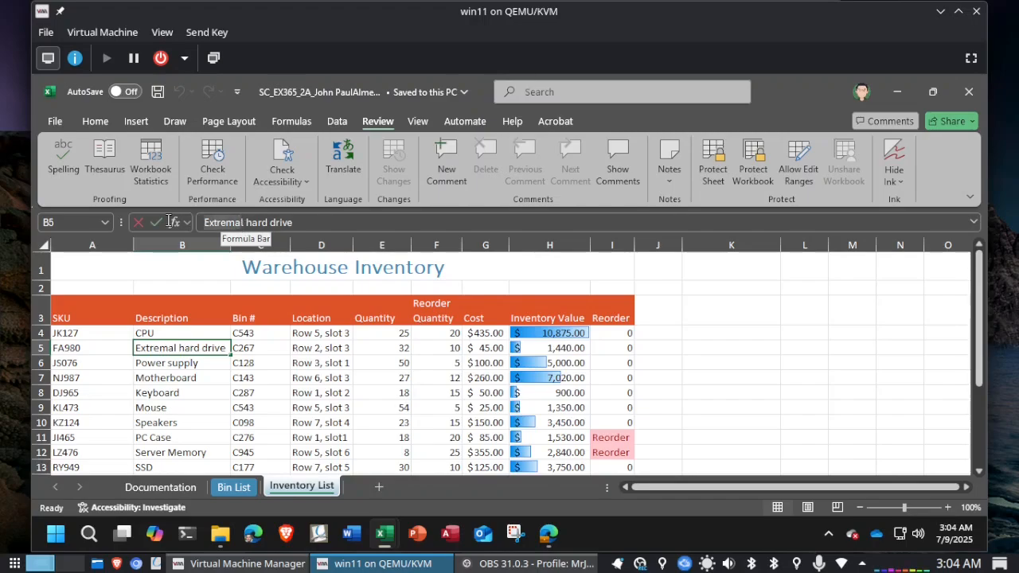
key(BackSpace)
key(BackSpace)
key(BackSpace)
key(BackSpace)
key(BackSpace)
key(BackSpace)
key(BackSpace)
key(BackSpace)
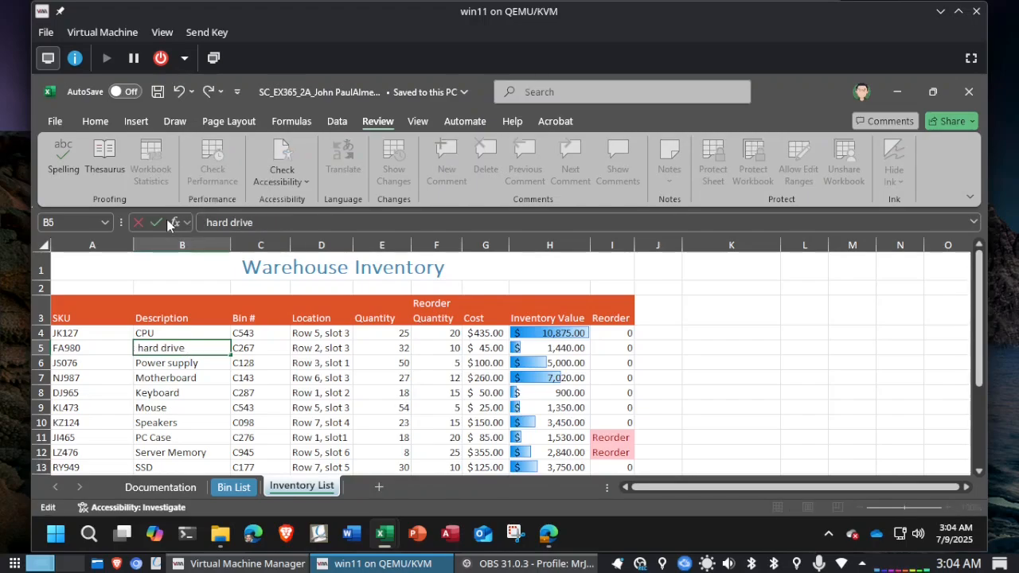
text(External)
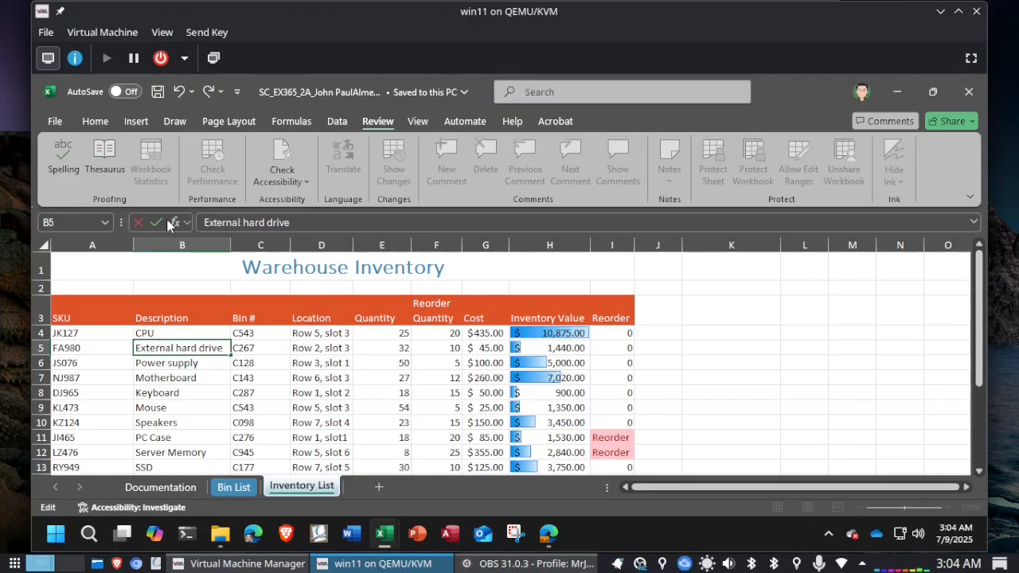
click(164, 222)
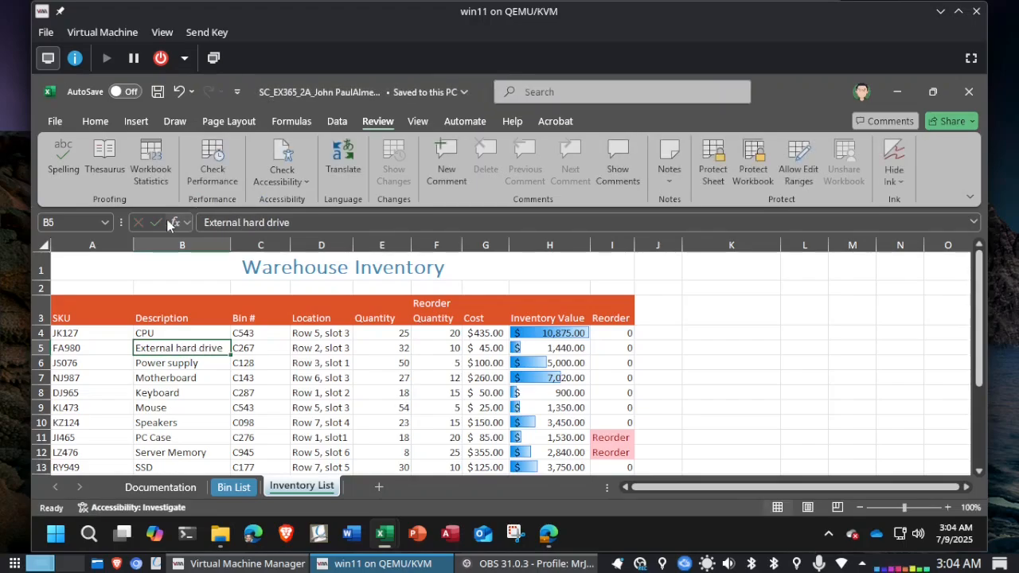
Step: Save and close the corrected workbook, and close the Attempt 1 graded summary report
click(971, 99)
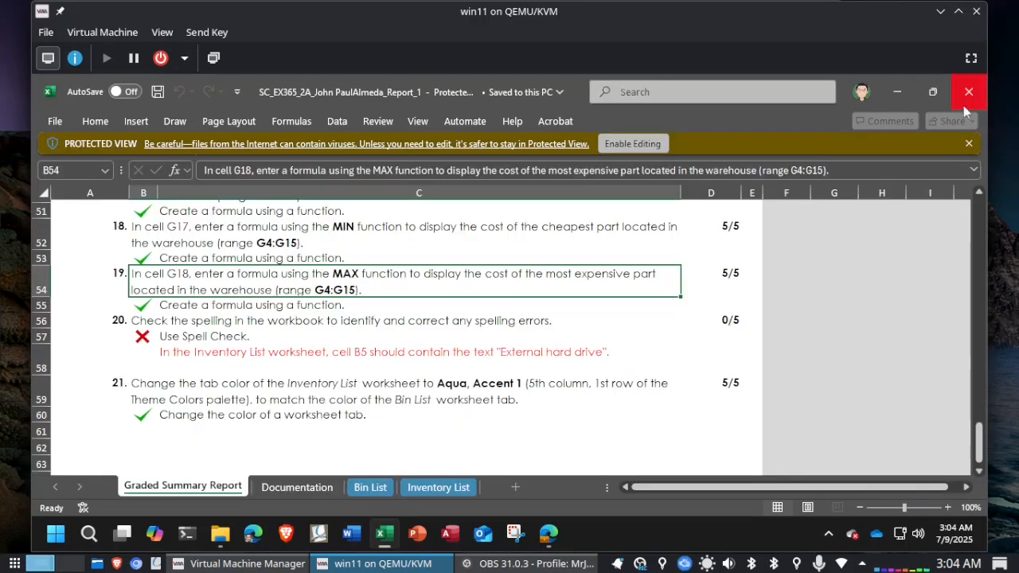
click(969, 94)
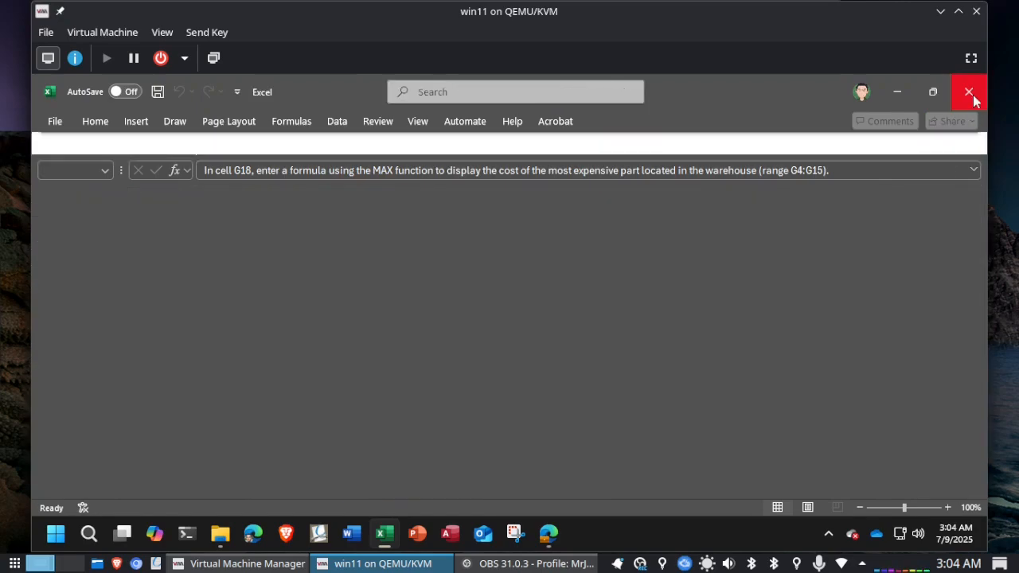
click(850, 310)
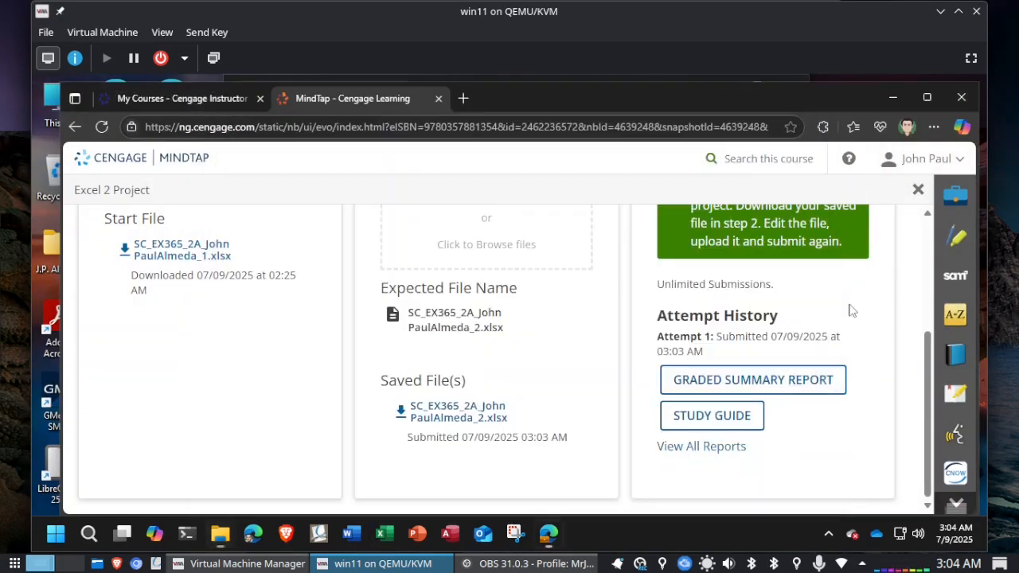
Step: Exit the graded project screen in MindTap, relaunch Excel 2 Project under Excel Module 02, and start the assignment
scroll(898, 220, up, 3)
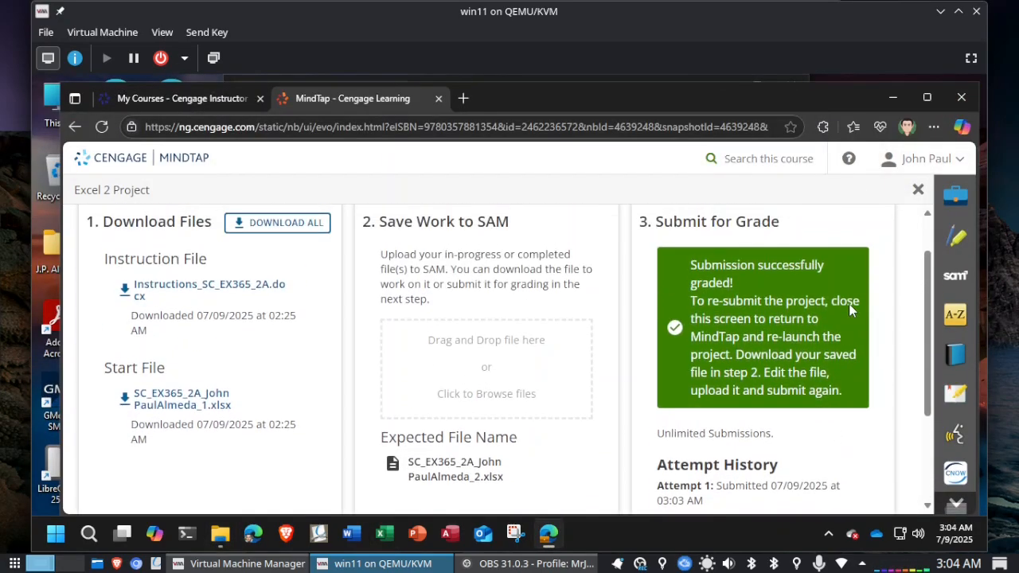
click(917, 189)
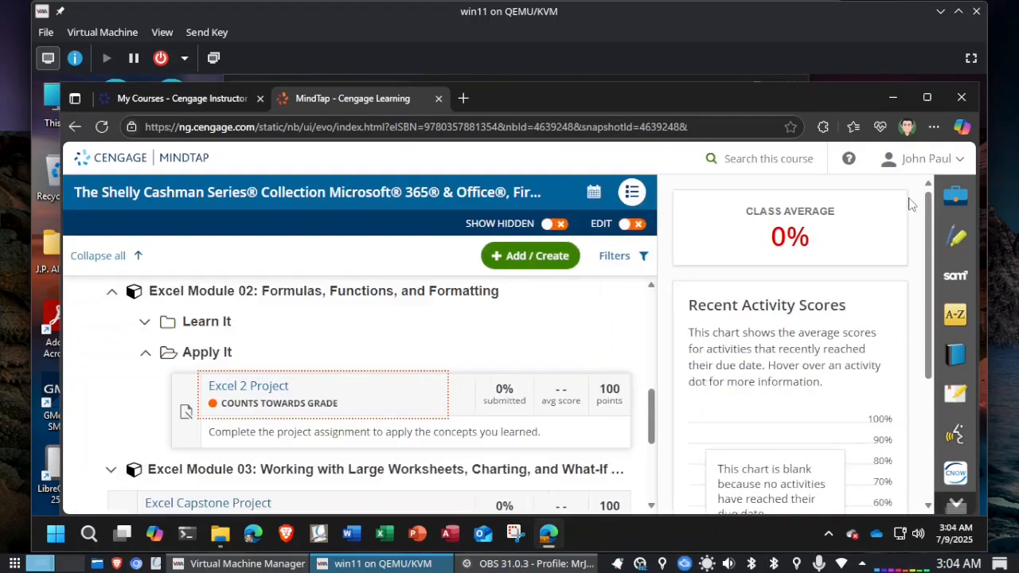
click(252, 389)
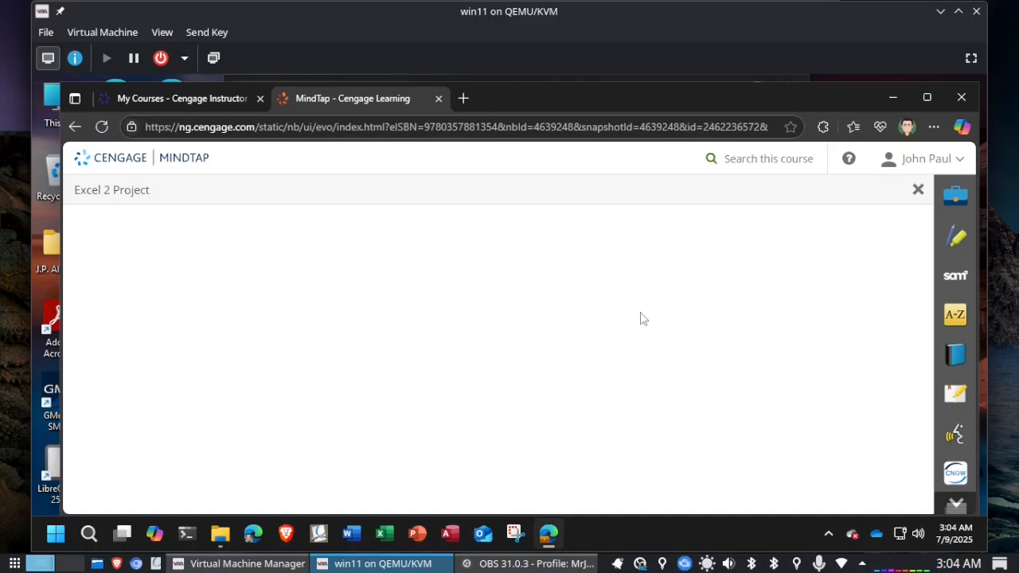
click(917, 189)
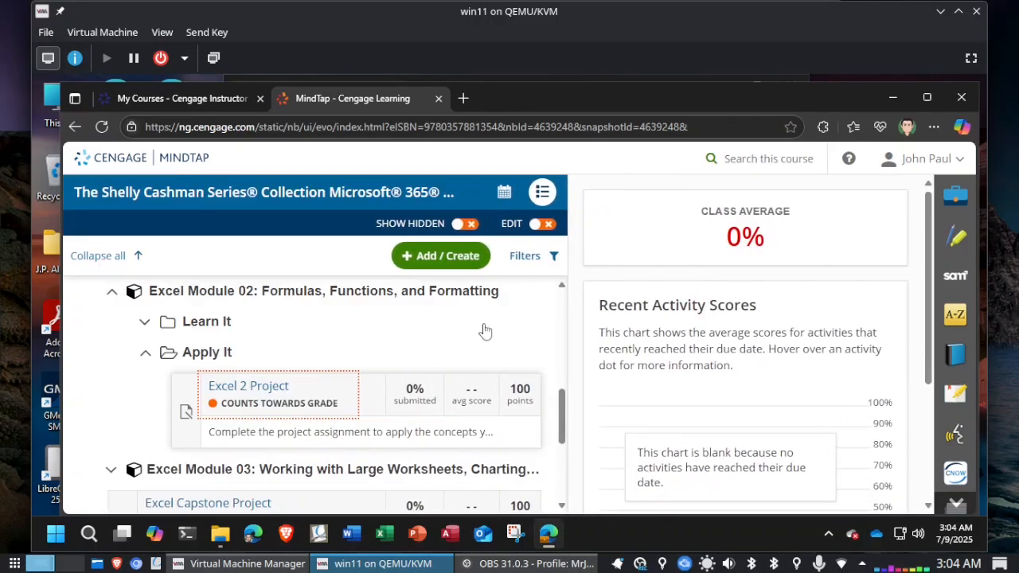
click(253, 386)
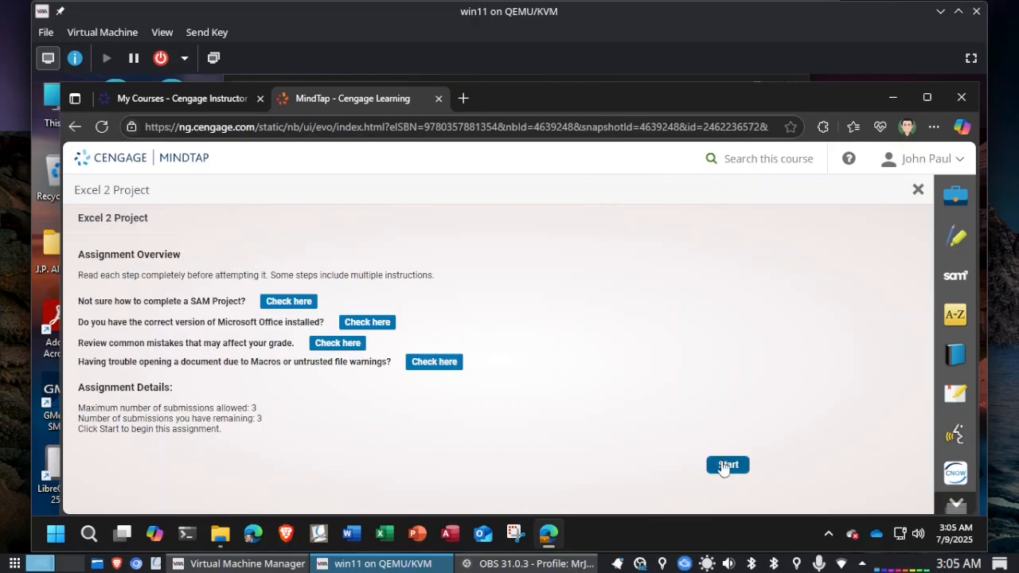
click(724, 465)
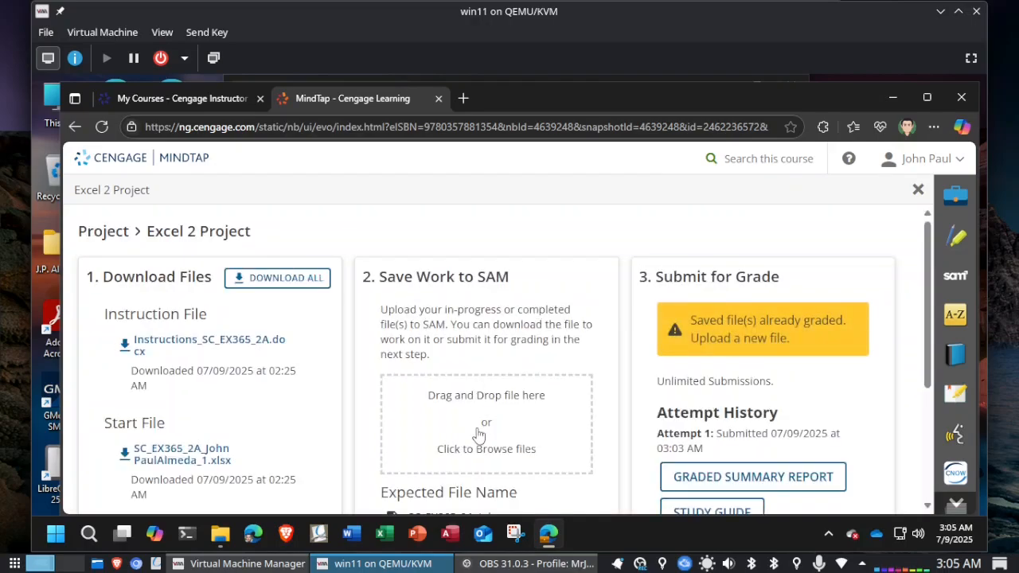
Step: Upload the corrected SC_EX365_2A workbook ending in _2 to SAM and resubmit it for grading
click(476, 442)
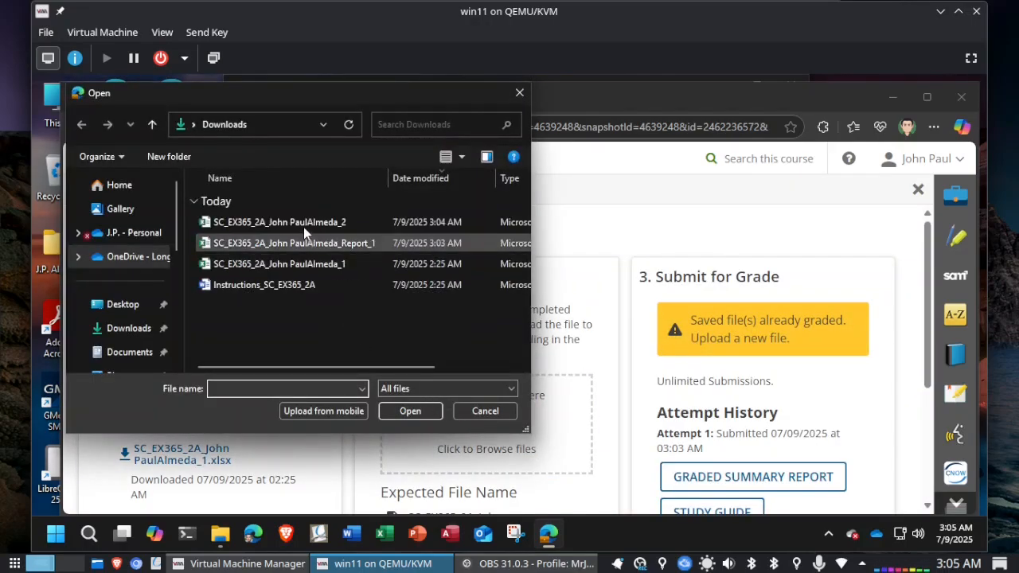
double_click(302, 222)
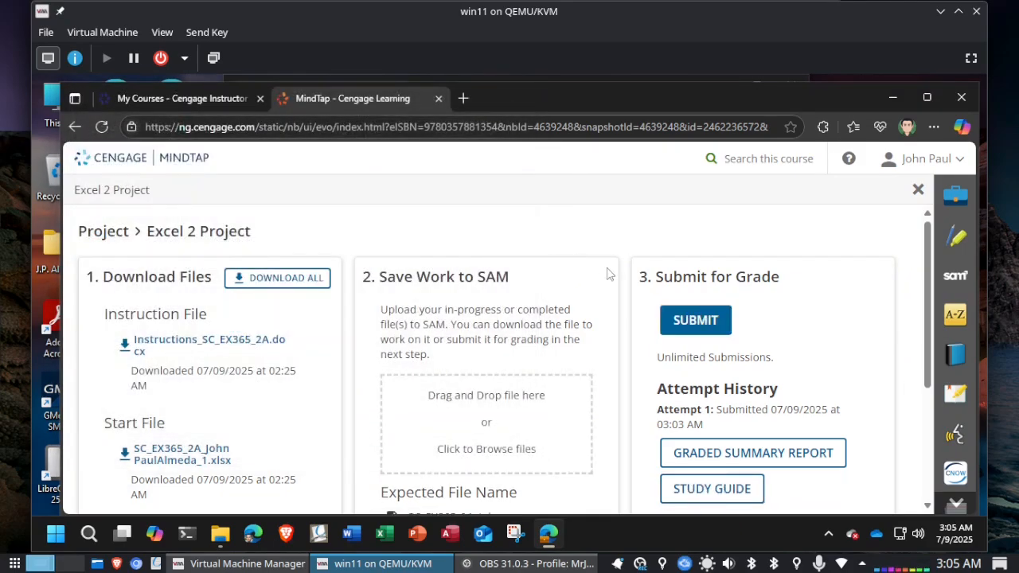
click(692, 319)
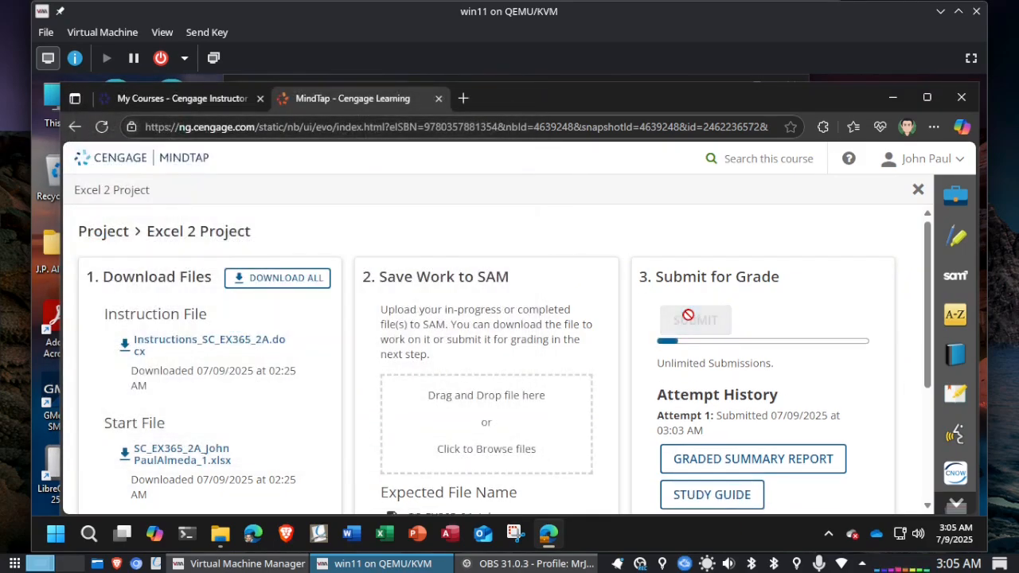
Step: Download the graded summary report for Attempt 2 and open it in Excel
scroll(704, 342, down, 3)
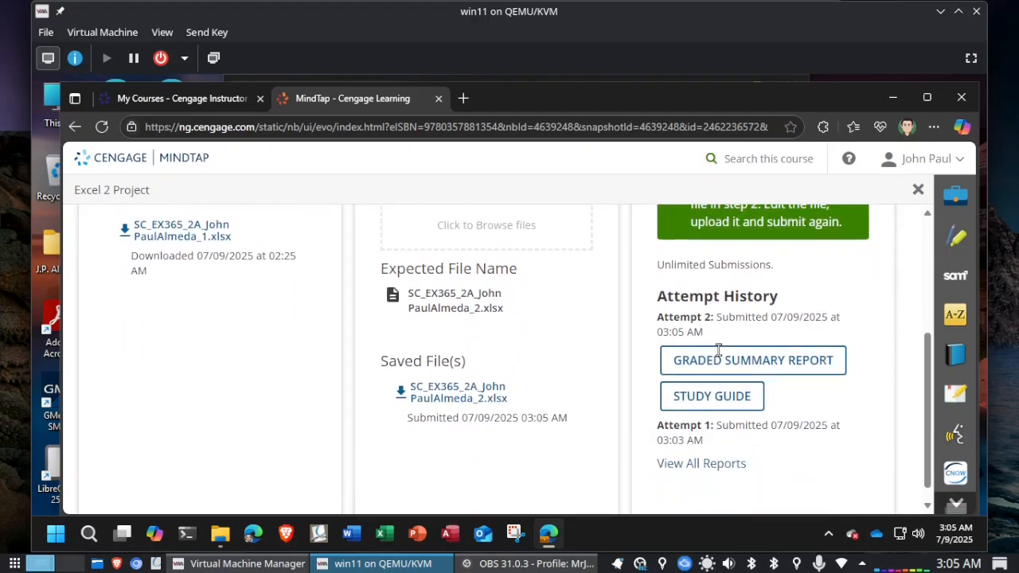
click(707, 364)
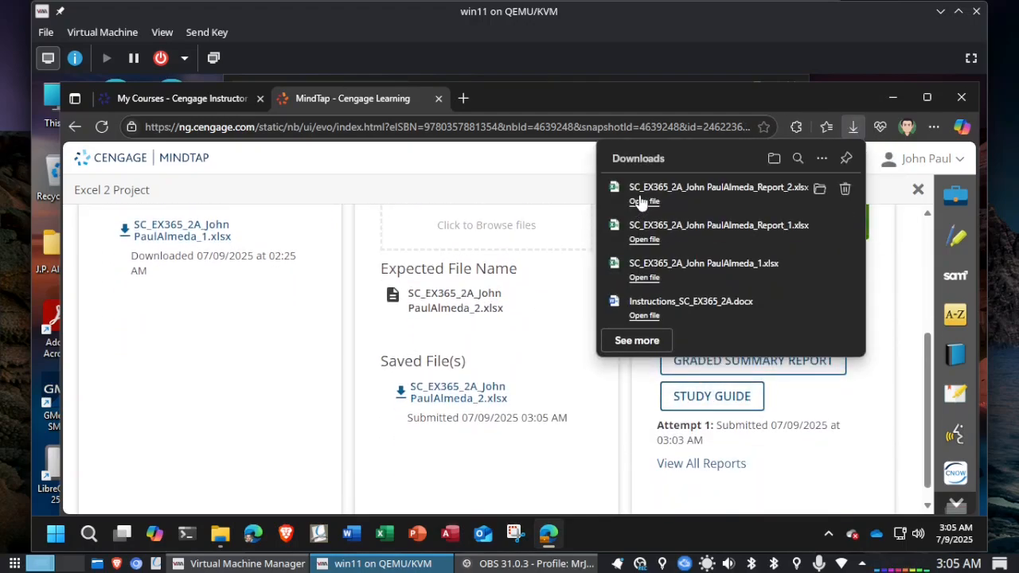
click(642, 201)
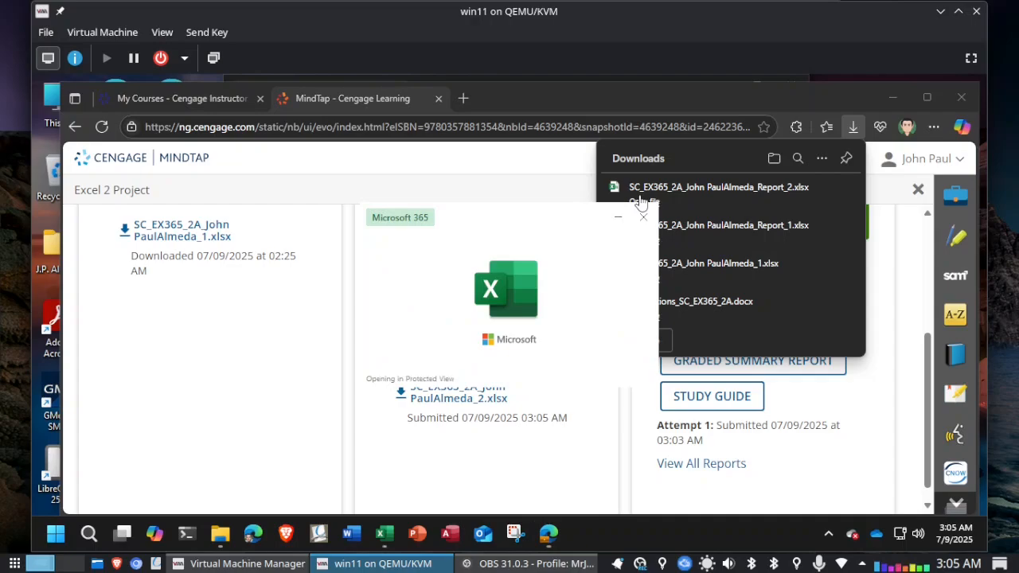